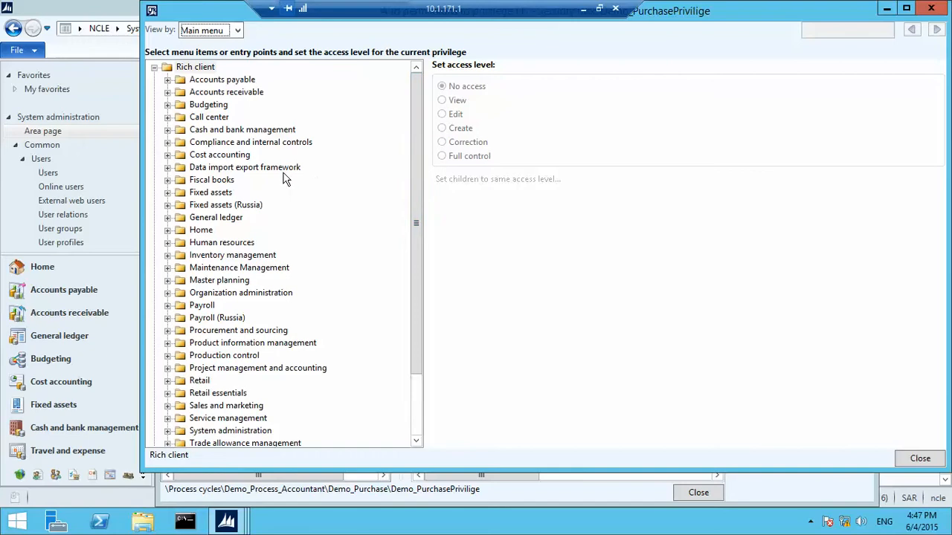
Grant Demo_PurchasePrivilige Full control on Accounts payable > Common > All purchase orders
left_click(168, 80)
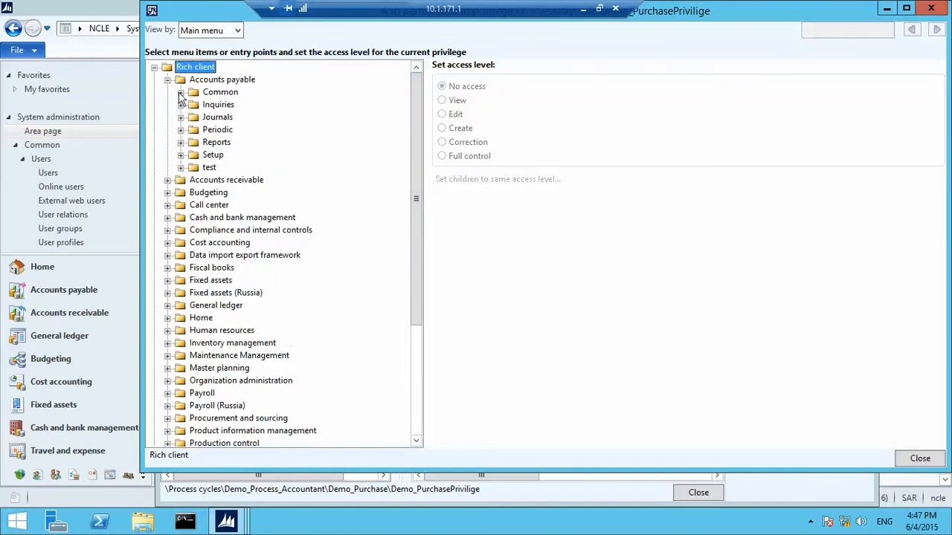
left_click(180, 92)
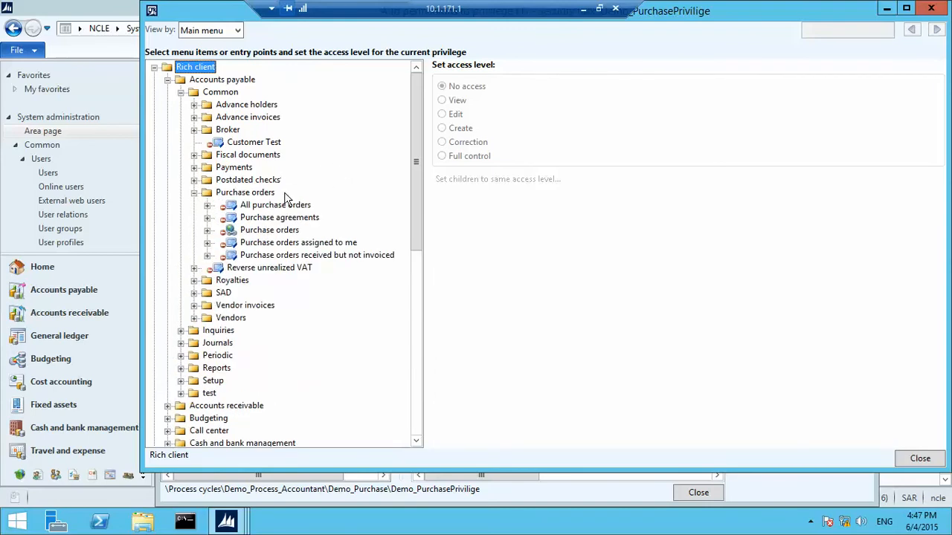
left_click(286, 205)
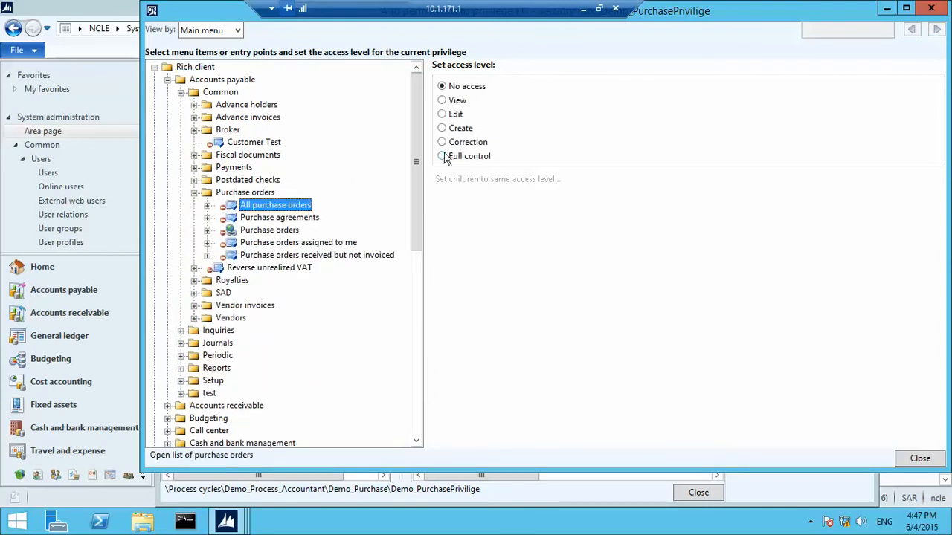
left_click(442, 156)
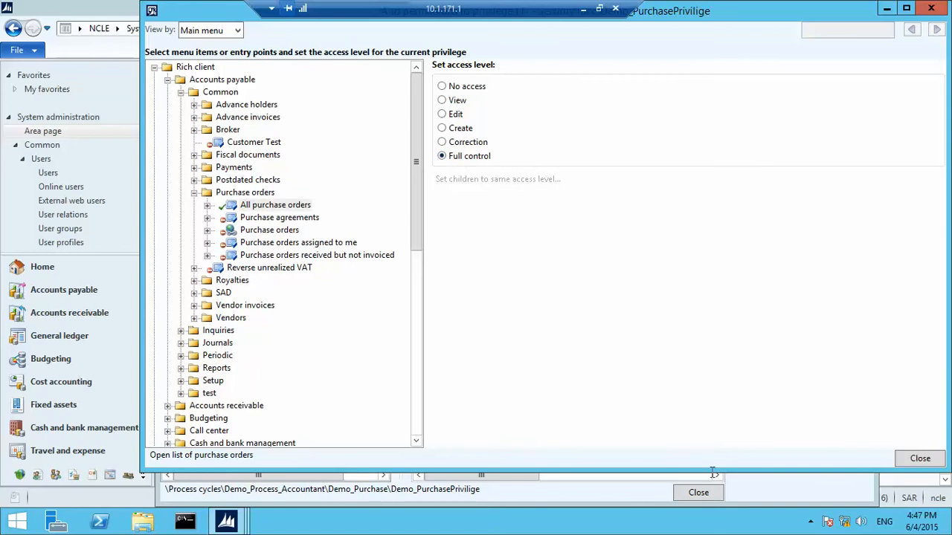
left_click(922, 458)
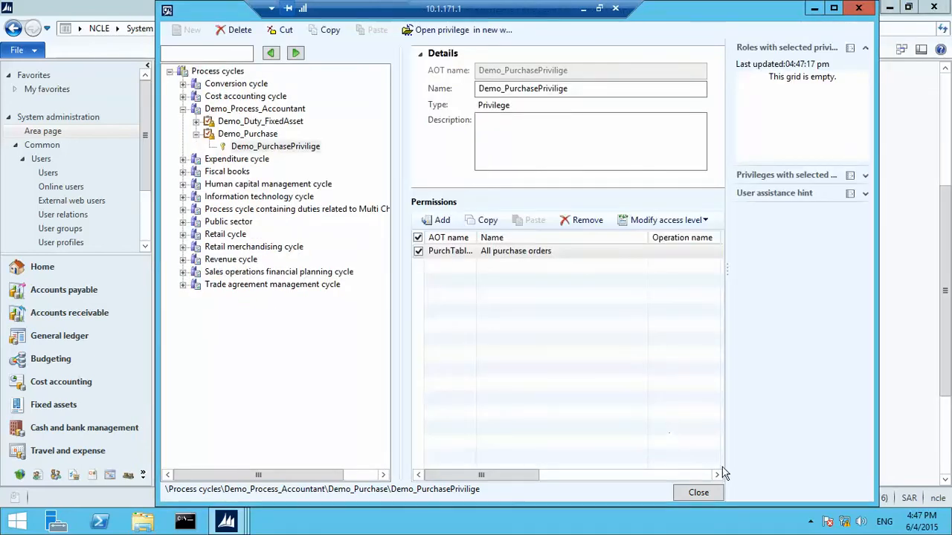
Close the privilege form and the DAT company client window
left_click(698, 492)
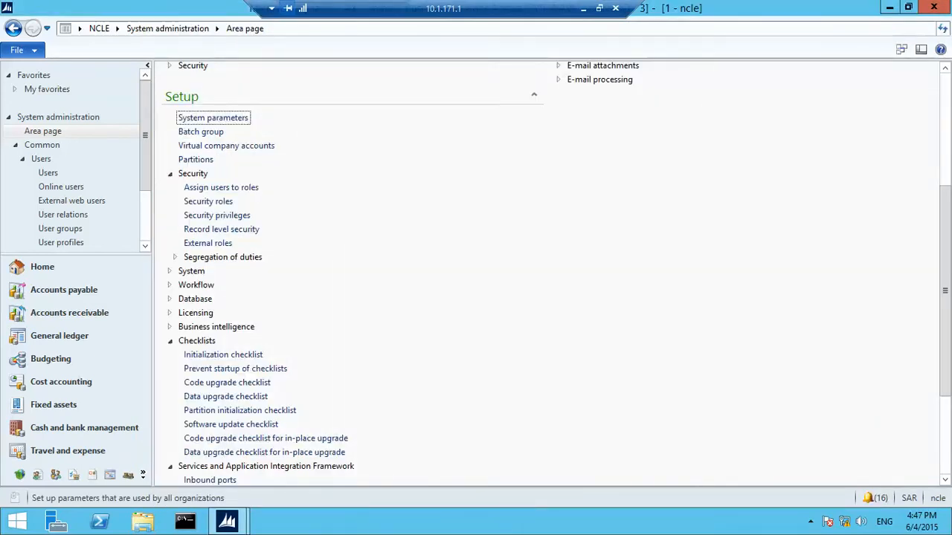
mouse_move(246, 525)
left_click(302, 485)
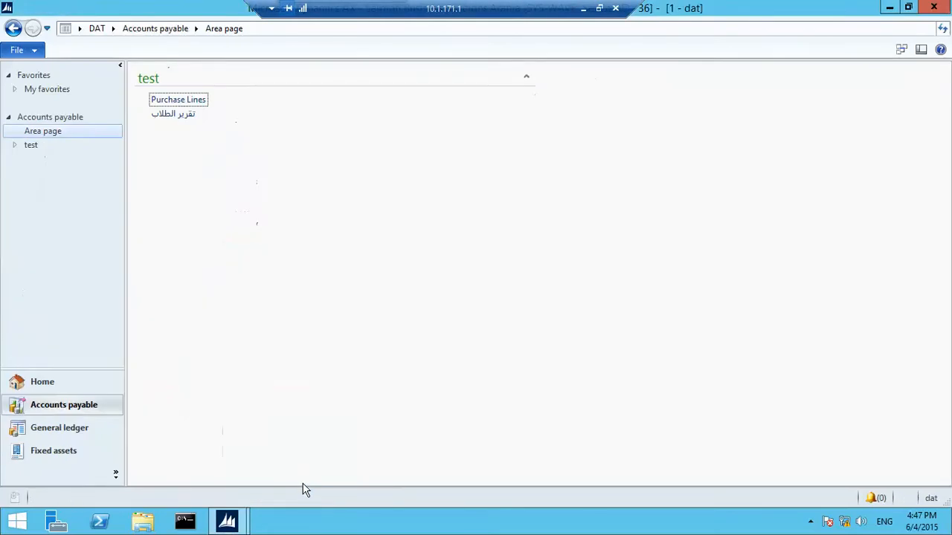
left_click(935, 7)
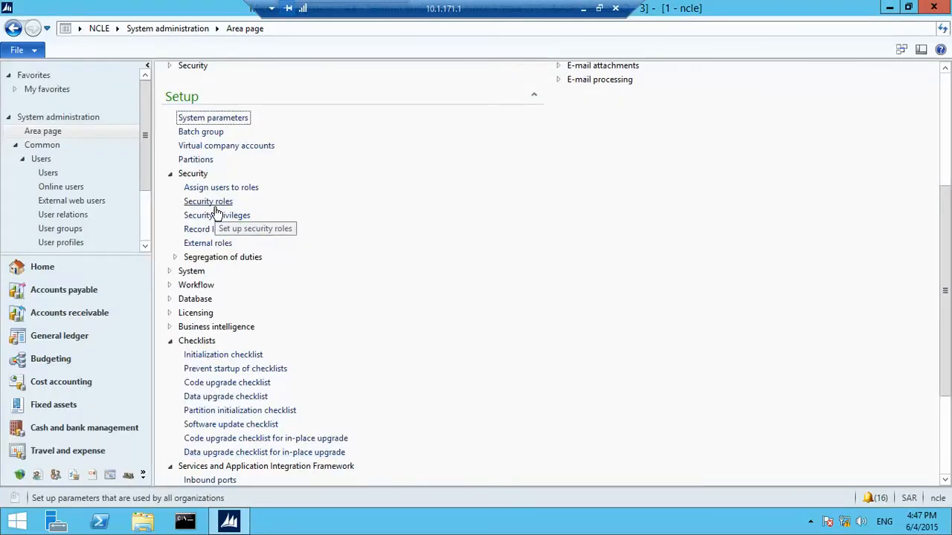
In Security roles, select Demo_Customizations and begin adding privileges to it
left_click(212, 203)
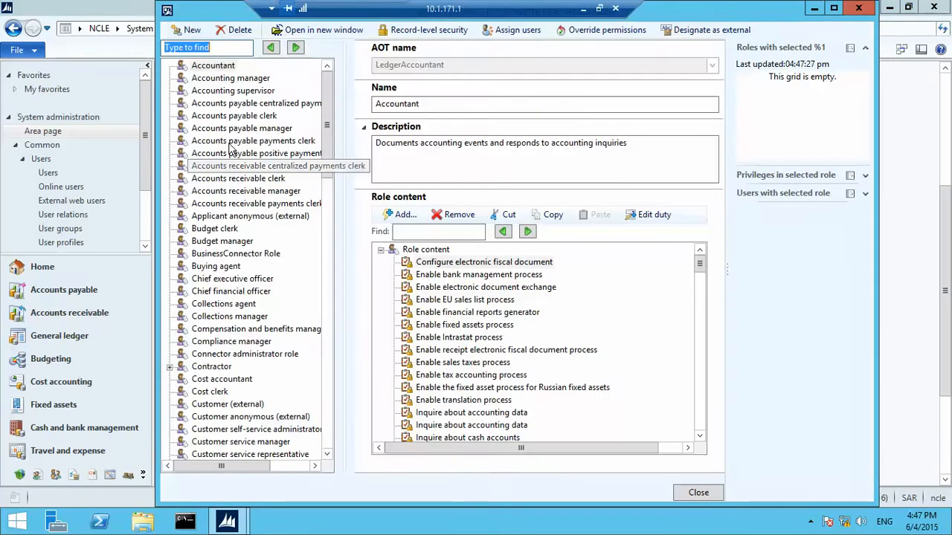
left_click(330, 235)
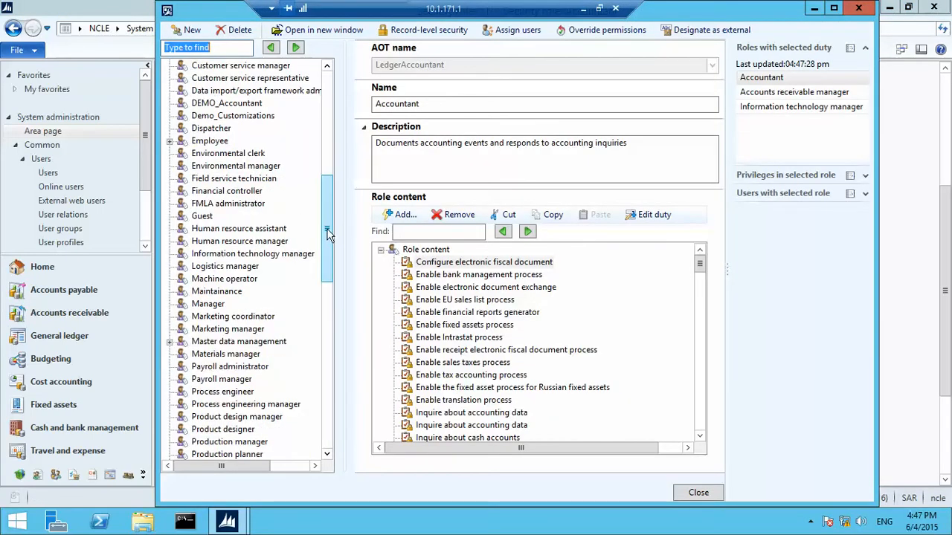
left_click(260, 116)
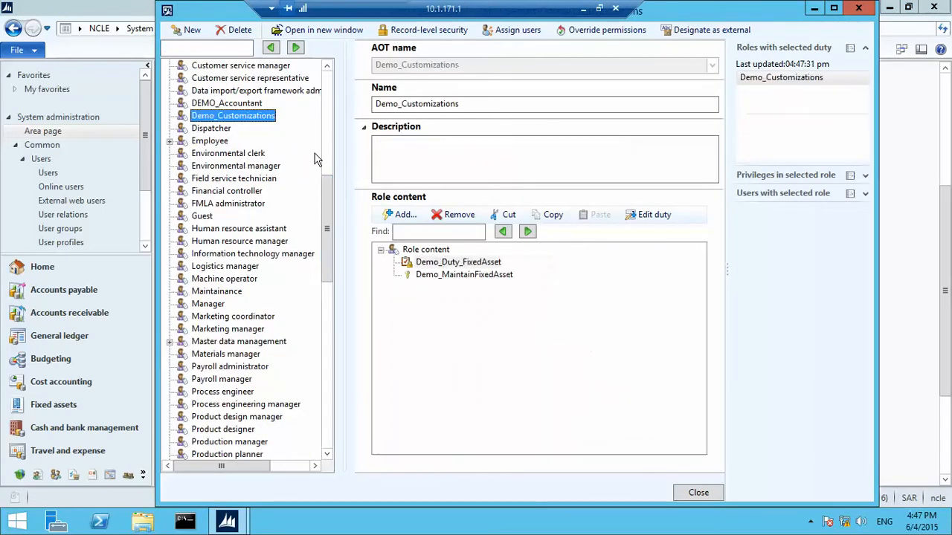
left_click(392, 215)
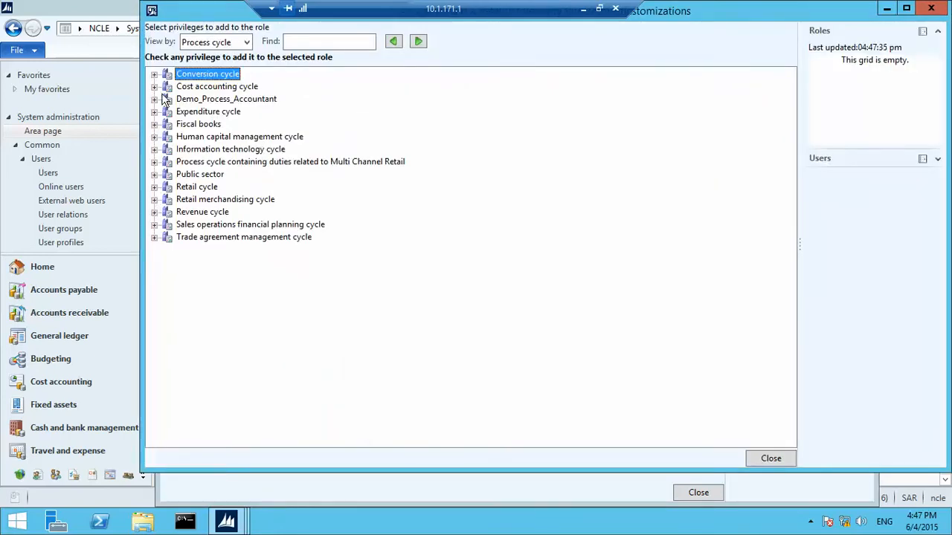
Add the Demo_Purchase duty and Demo_PurchasePrivilige from Demo_Process_Accountant, then close both forms
left_click(154, 99)
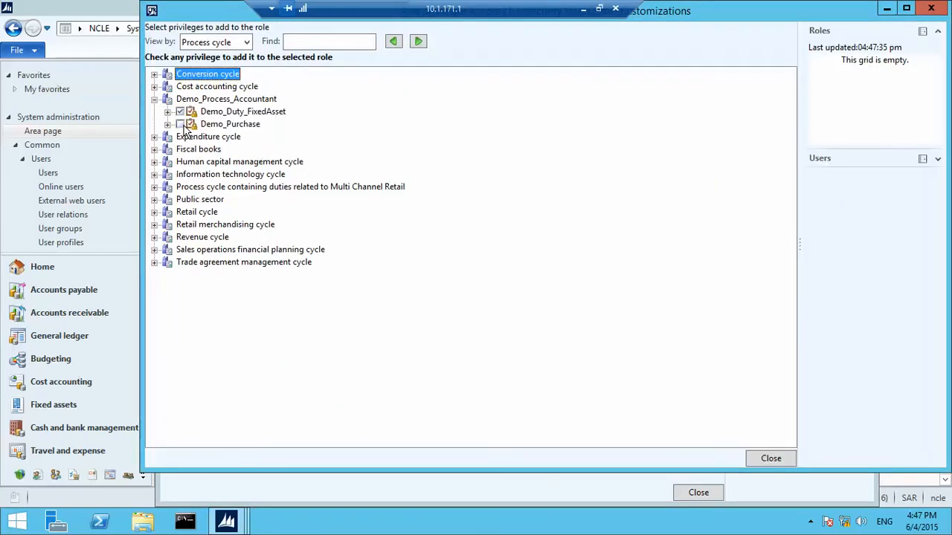
left_click(179, 124)
left_click(167, 124)
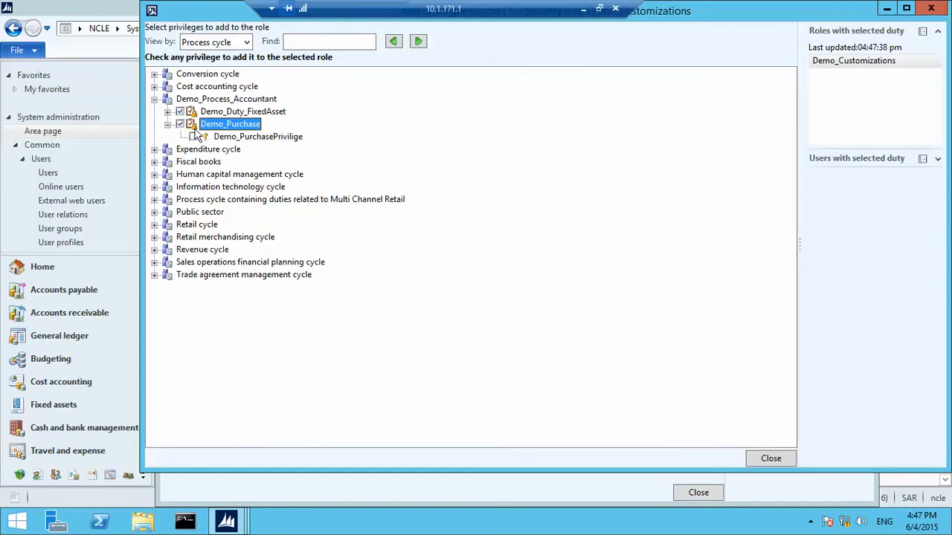
left_click(192, 138)
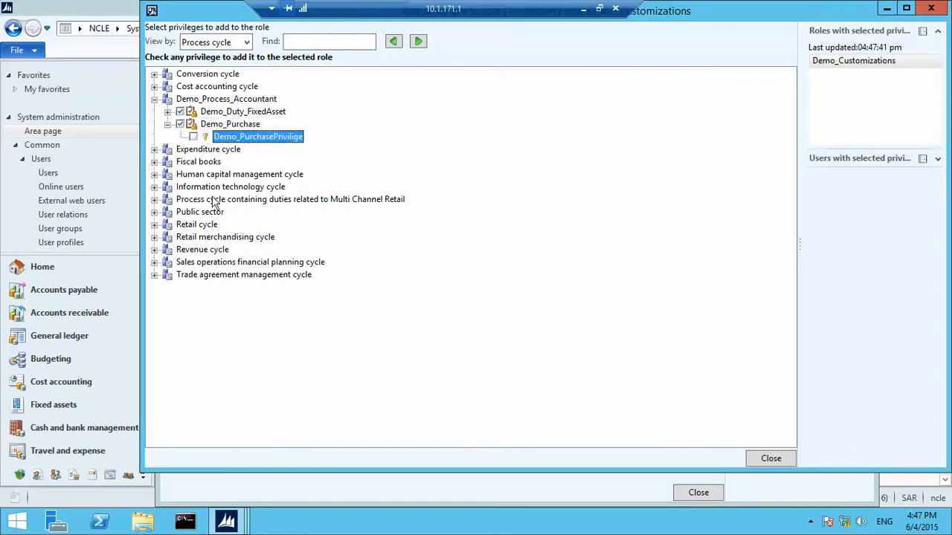
left_click(191, 138)
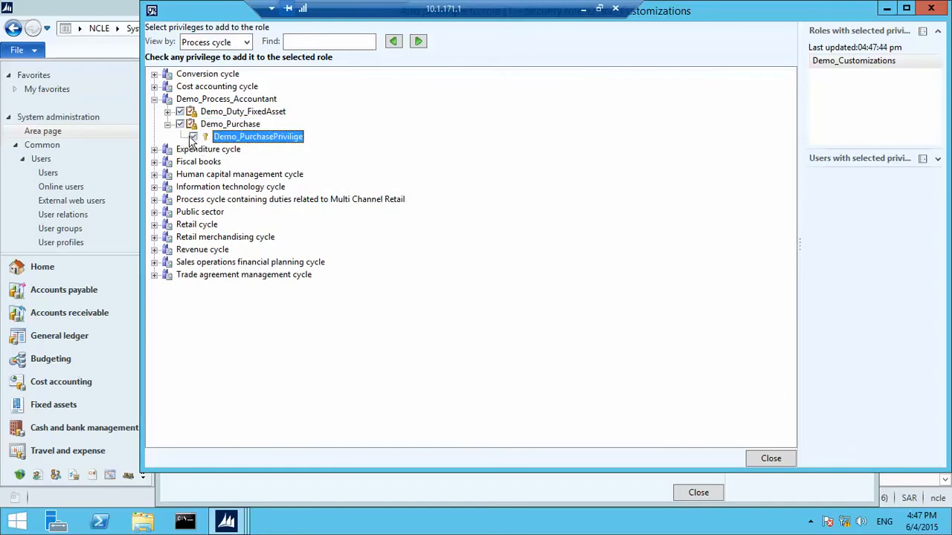
left_click(770, 459)
left_click(703, 492)
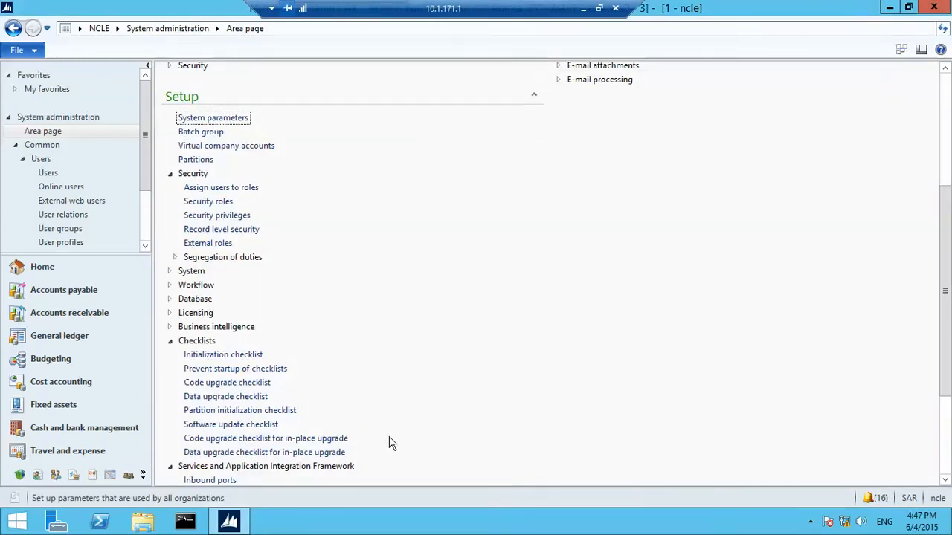
Launch Dynamics AX as a different user and sign in with that user's credentials
right_click(232, 523)
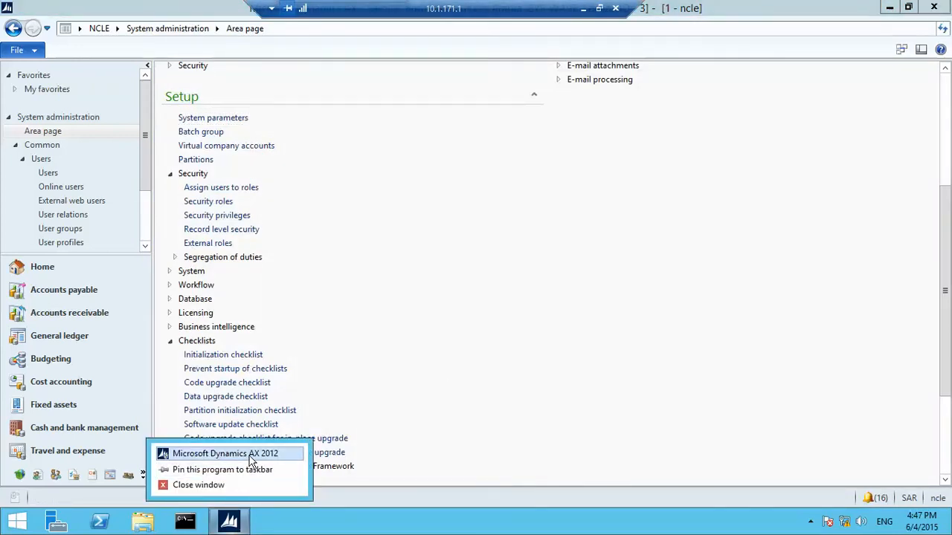
right_click(251, 455)
left_click(317, 312)
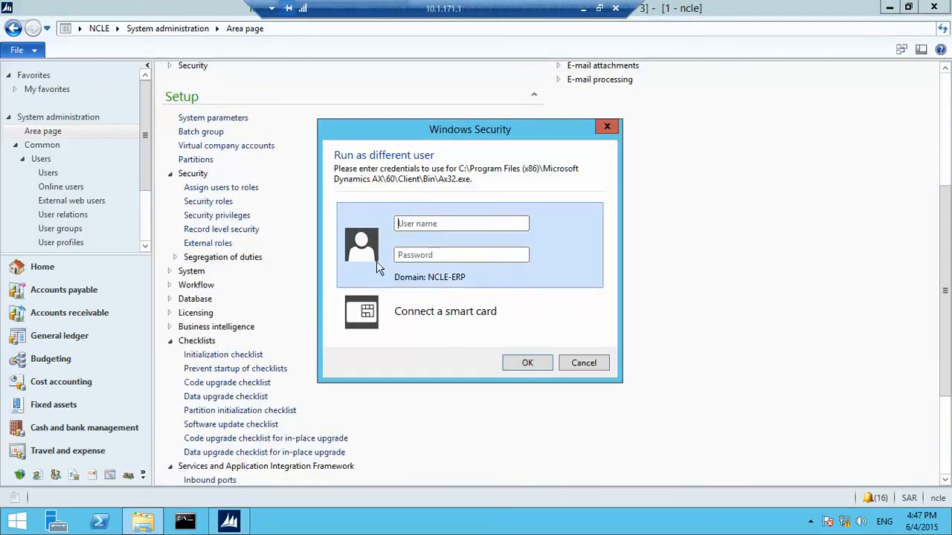
type("nc")
type("••")
key("Return")
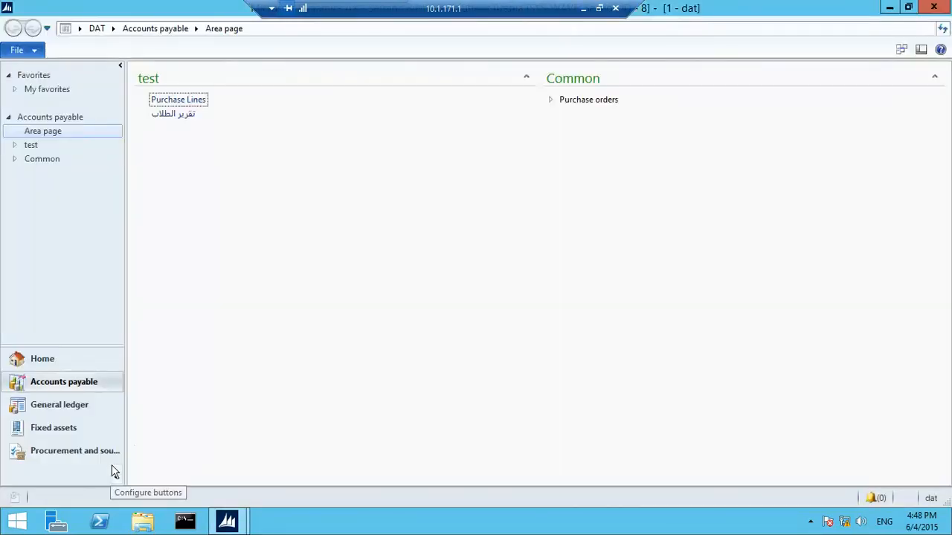
Open Procurement and sourcing's All purchase orders and switch the company to Ncle
left_click(109, 451)
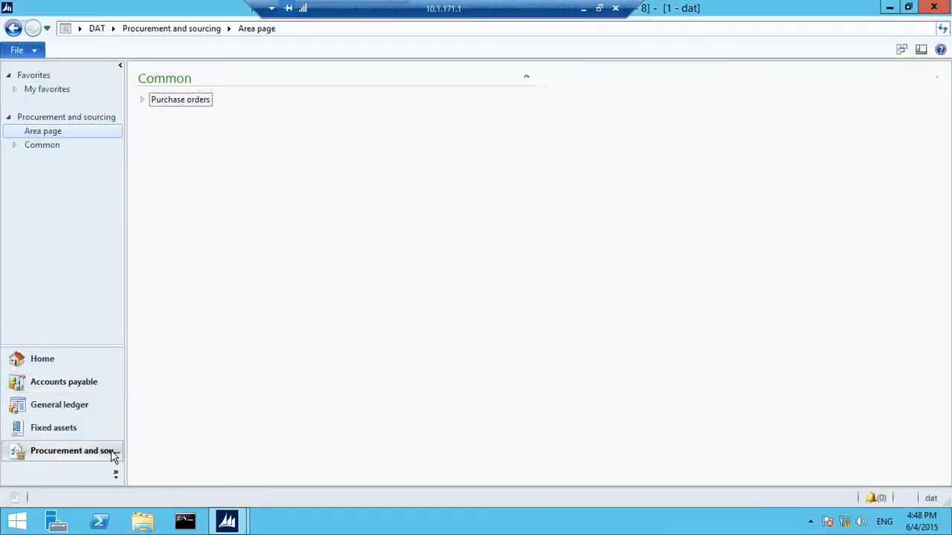
left_click(146, 104)
left_click(176, 116)
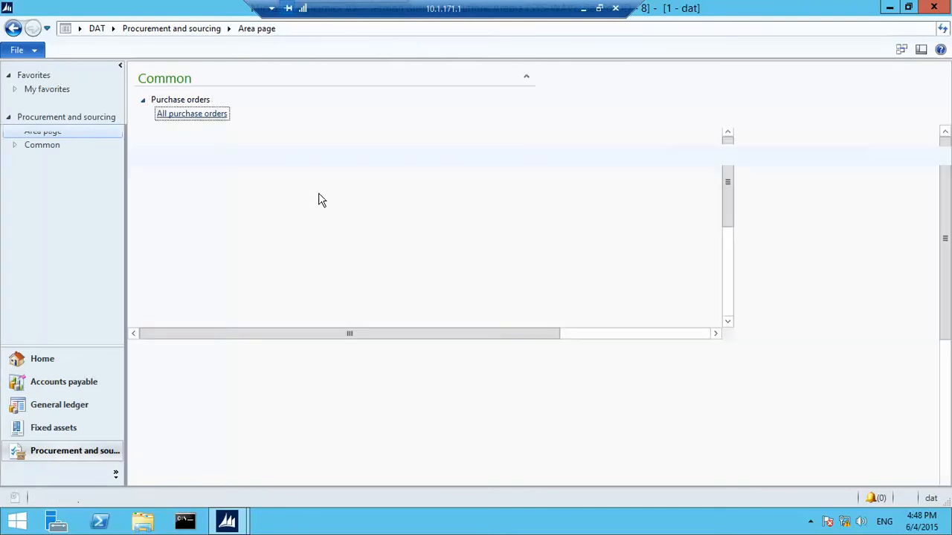
left_click(931, 499)
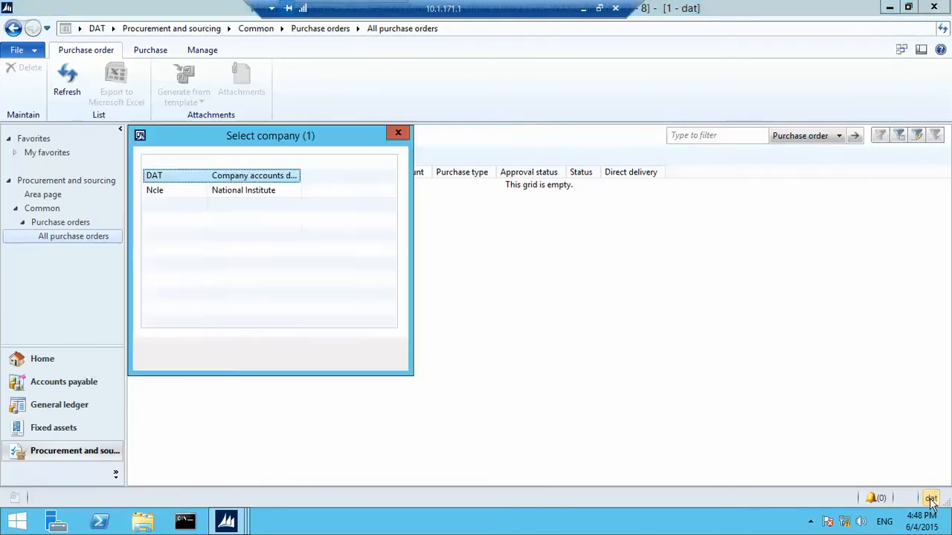
left_click(262, 192)
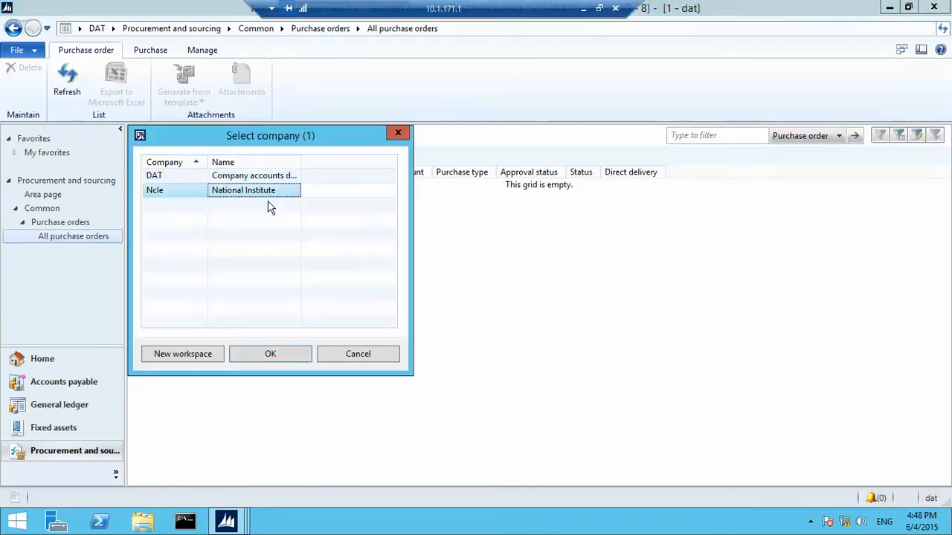
left_click(298, 350)
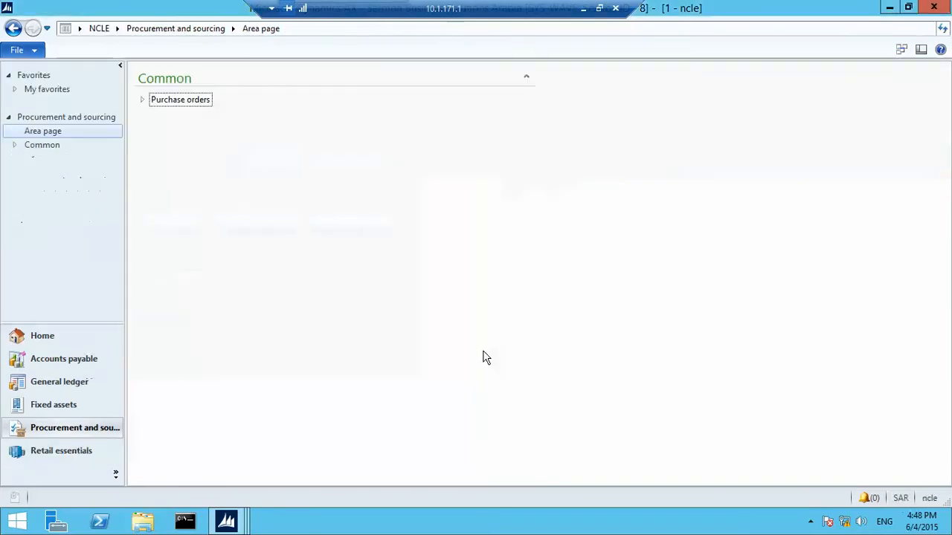
Open All purchase orders, browse its action tabs, and select two Ncle purchase orders
left_click(146, 103)
left_click(173, 117)
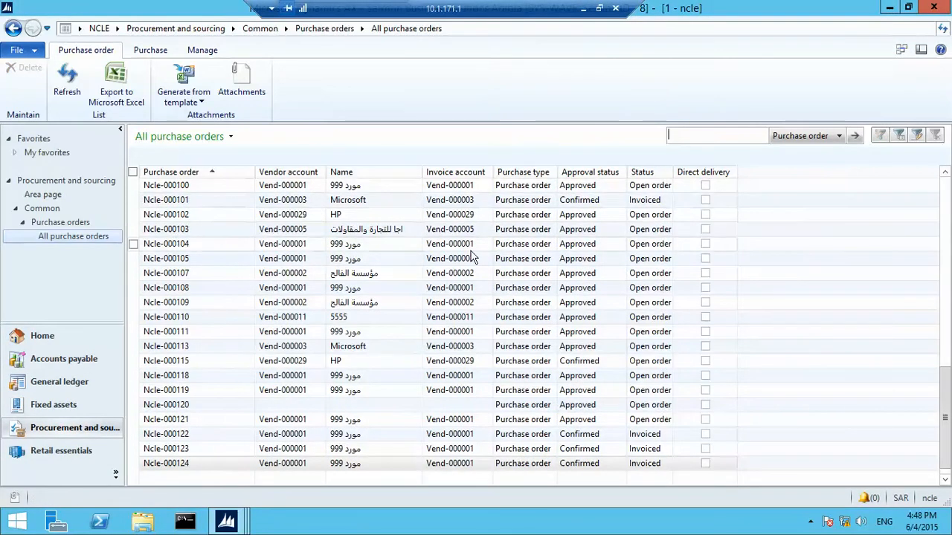
left_click(205, 50)
left_click(151, 49)
left_click(112, 52)
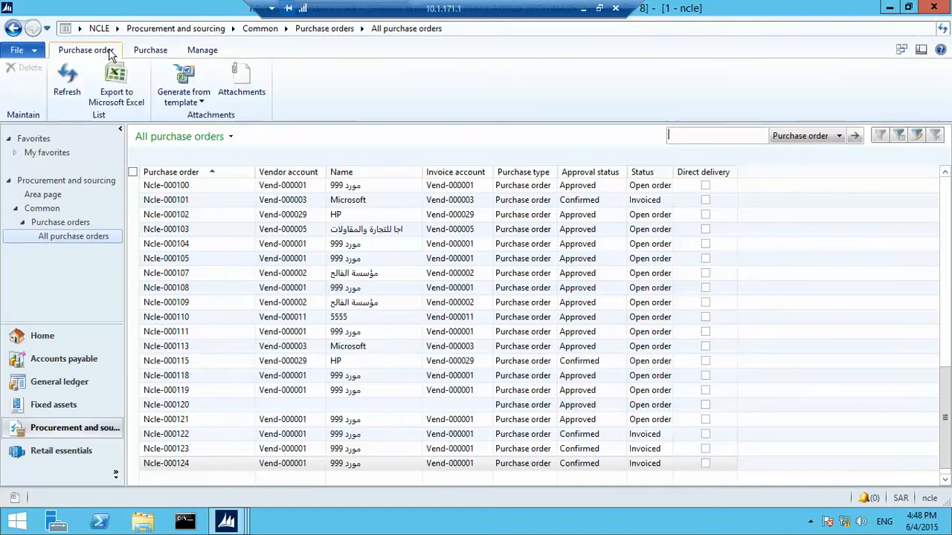
left_click(439, 232)
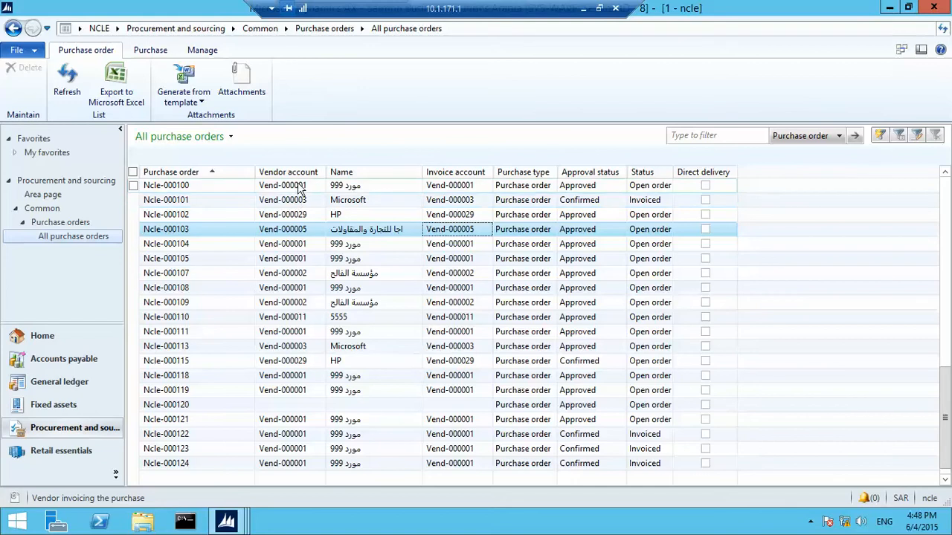
left_click(373, 217)
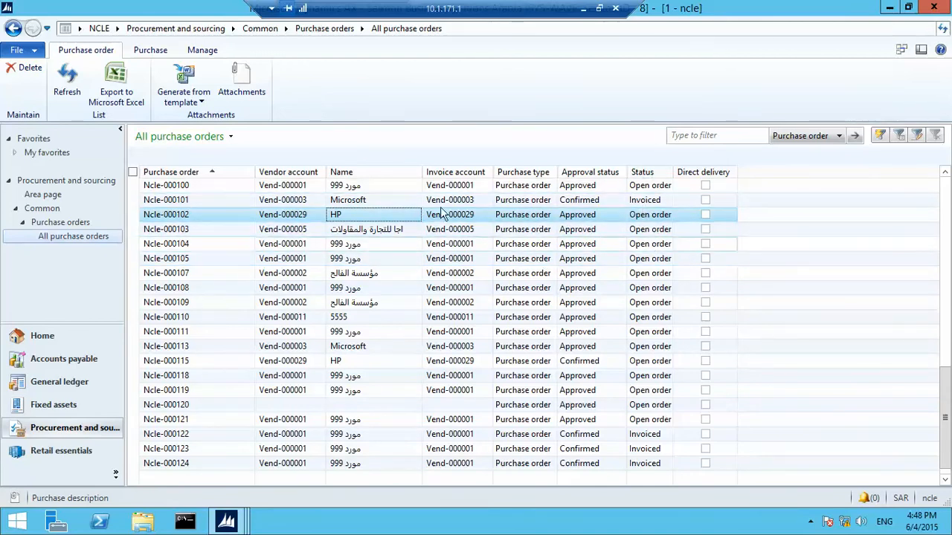
Confirm the Ncle company selection and bring the other Dynamics AX window to the front
mouse_move(227, 524)
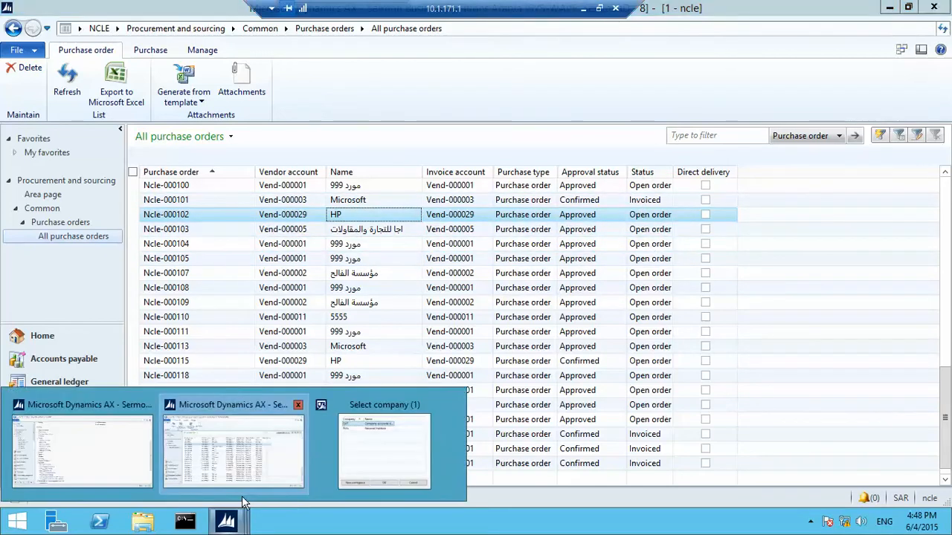
left_click(407, 454)
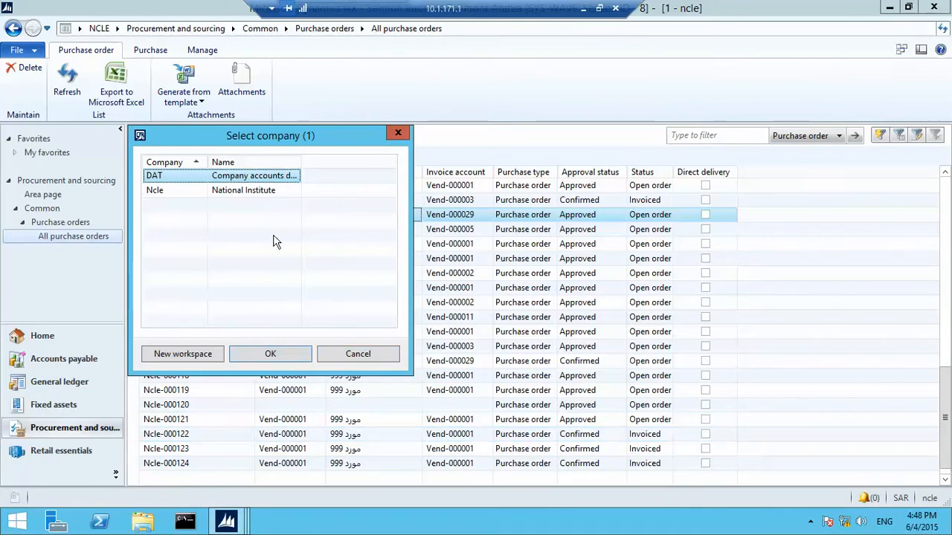
left_click(271, 195)
left_click(285, 359)
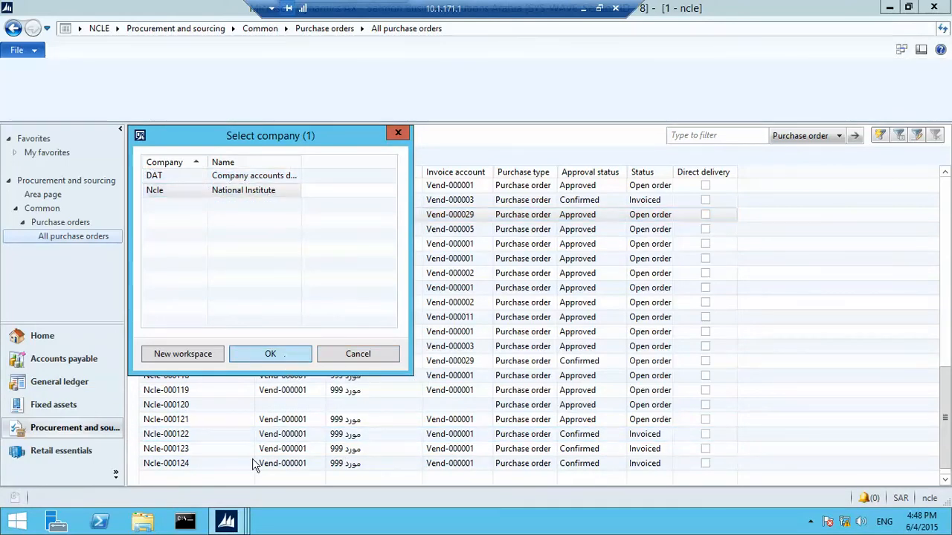
mouse_move(233, 524)
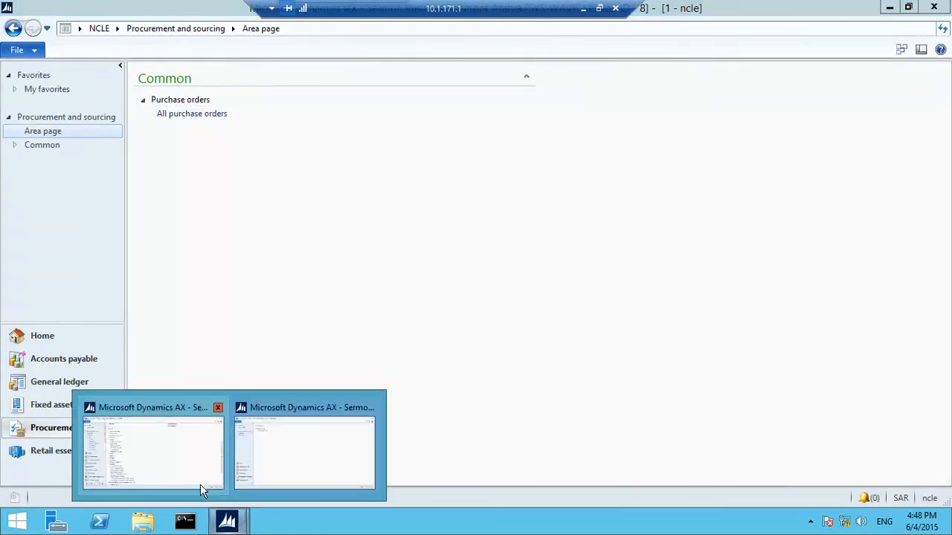
left_click(202, 429)
In Security roles, select Demo_Customizations' Demo_Purchase duty and open Override permissions
left_click(231, 217)
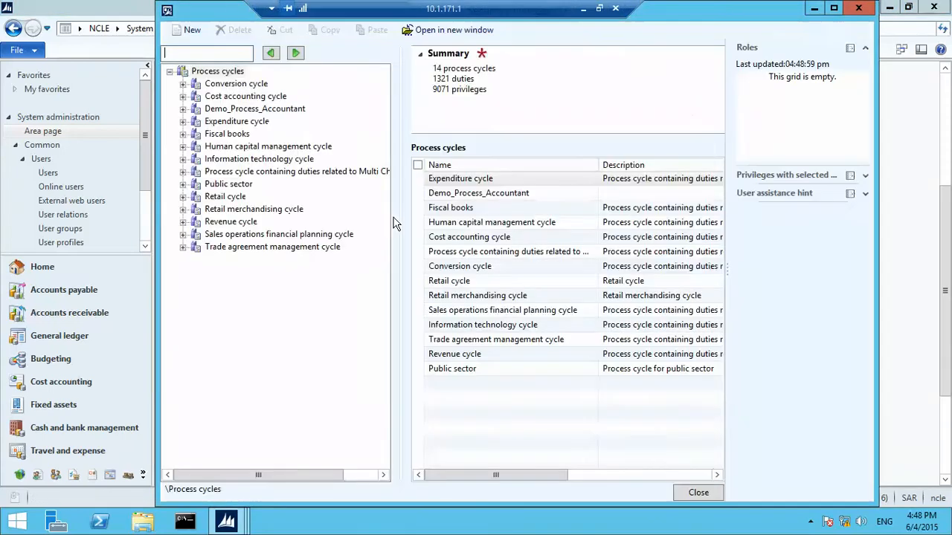
left_click(859, 8)
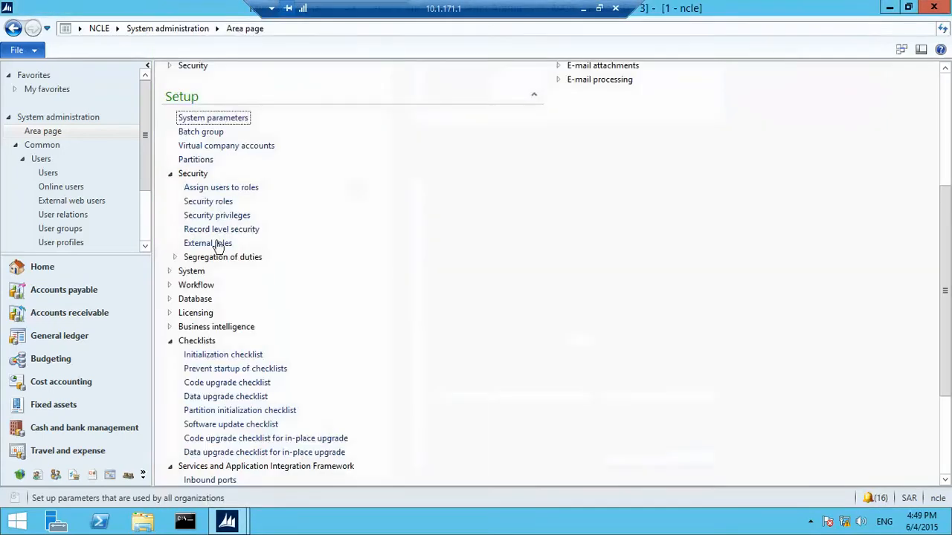
left_click(222, 201)
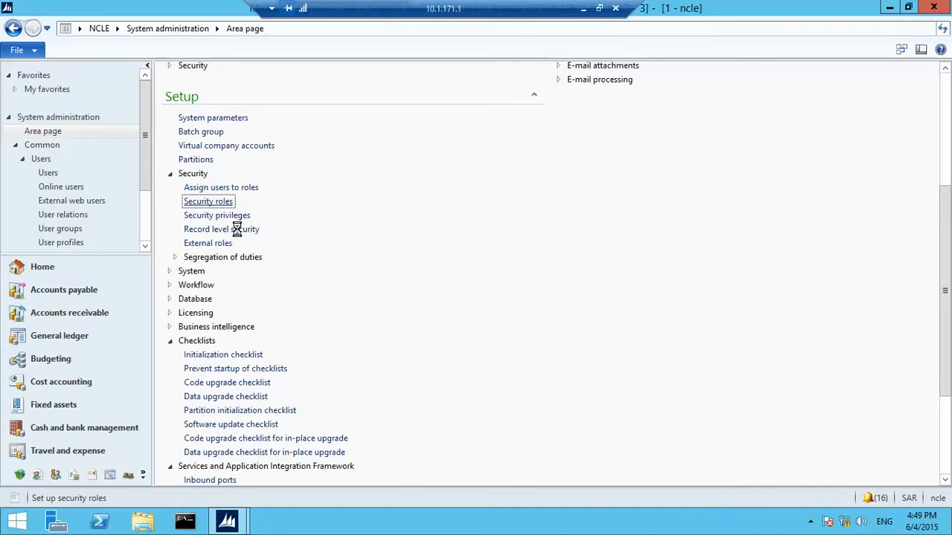
left_click(327, 281)
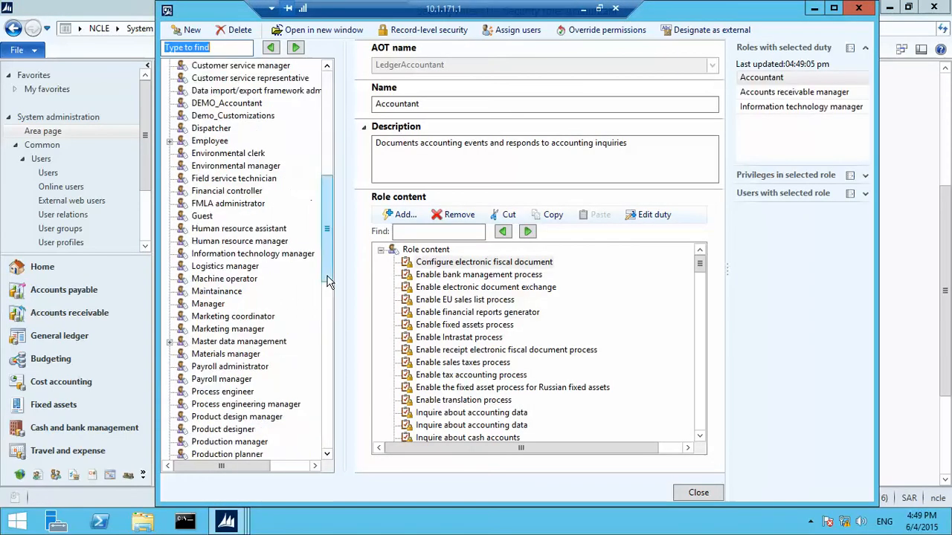
mouse_move(330, 281)
left_mouse_down()
mouse_move(330, 291)
mouse_move(331, 268)
left_mouse_up()
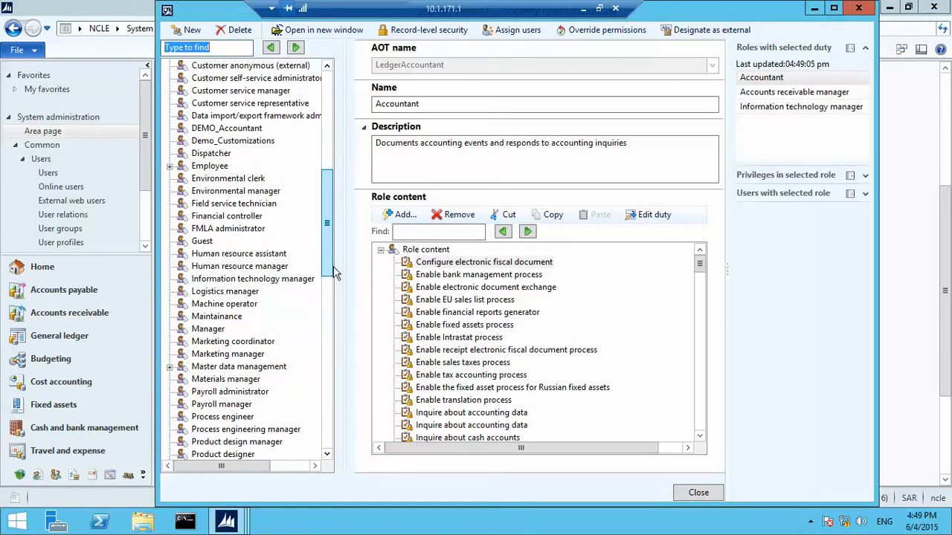
left_click(223, 141)
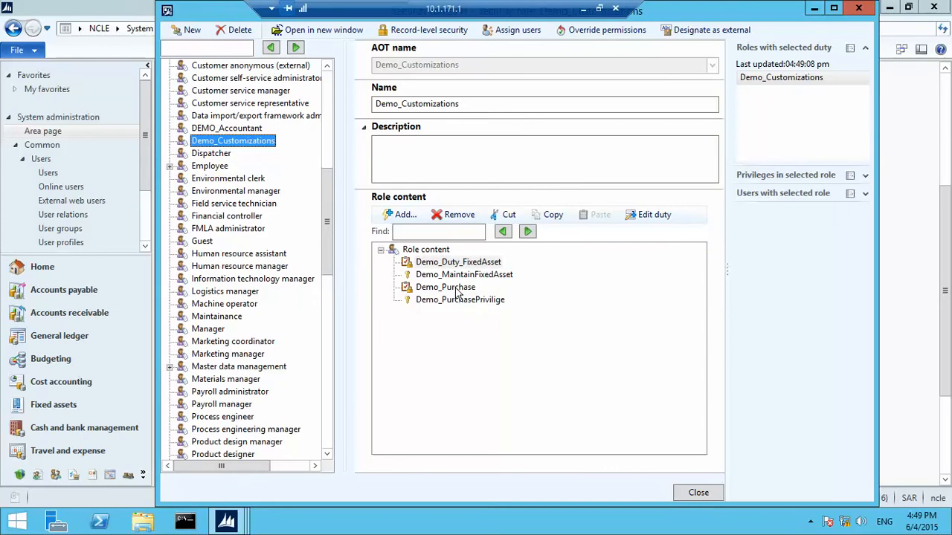
left_click(455, 288)
left_click(468, 300)
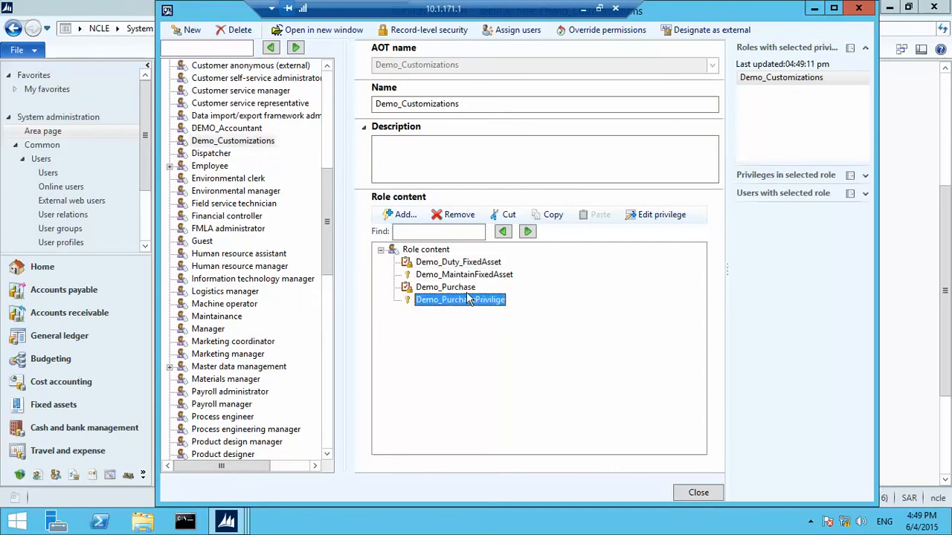
key("Up")
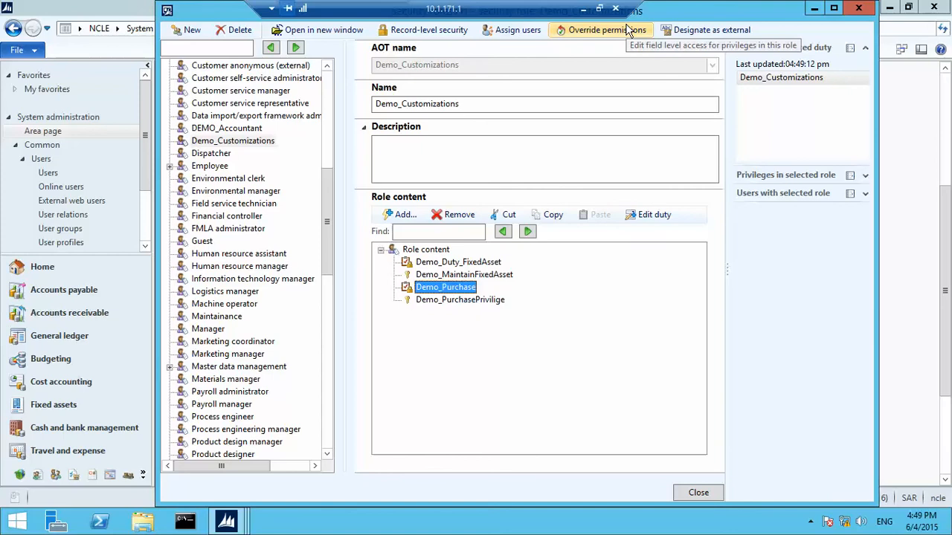
left_click(628, 30)
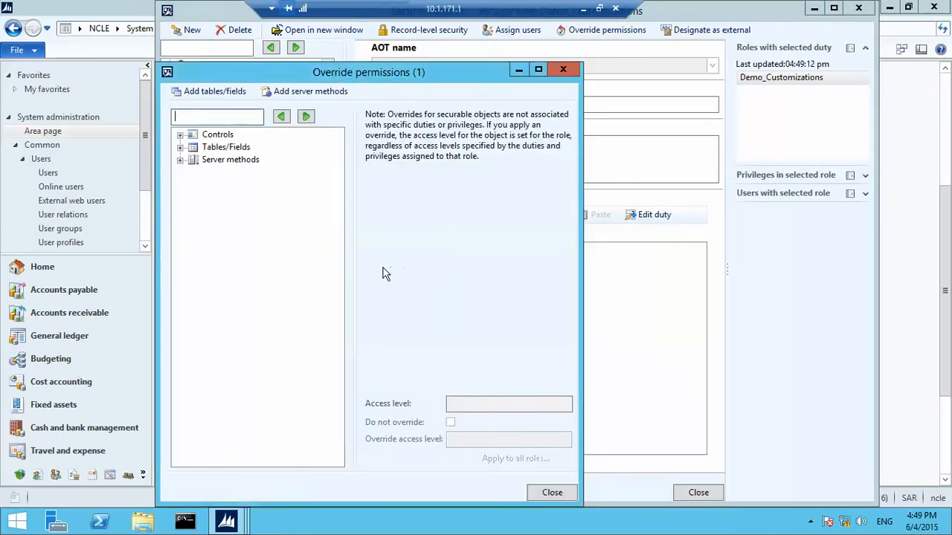
Override the PURCHTABLE table permission to Full control under Tables/Fields
left_click(179, 148)
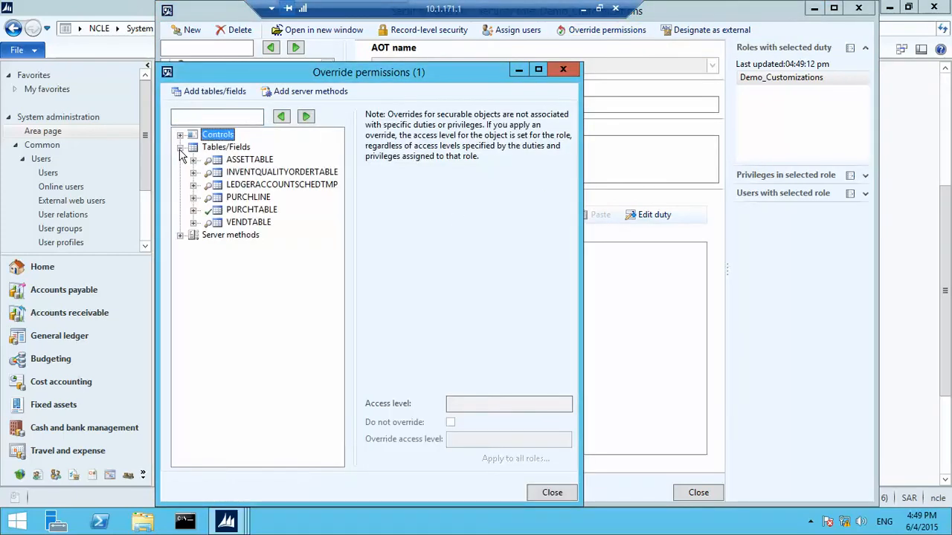
left_click(193, 210)
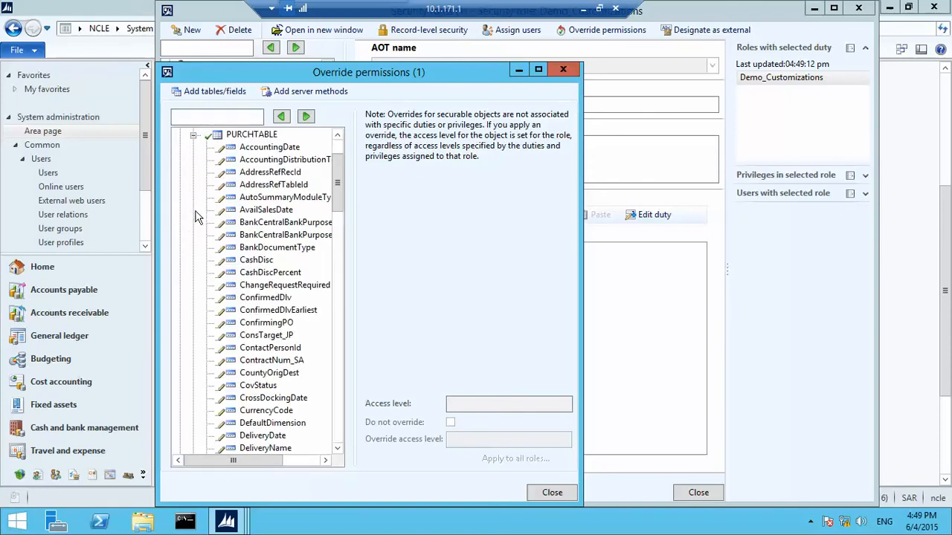
left_click_drag(335, 187, 345, 239)
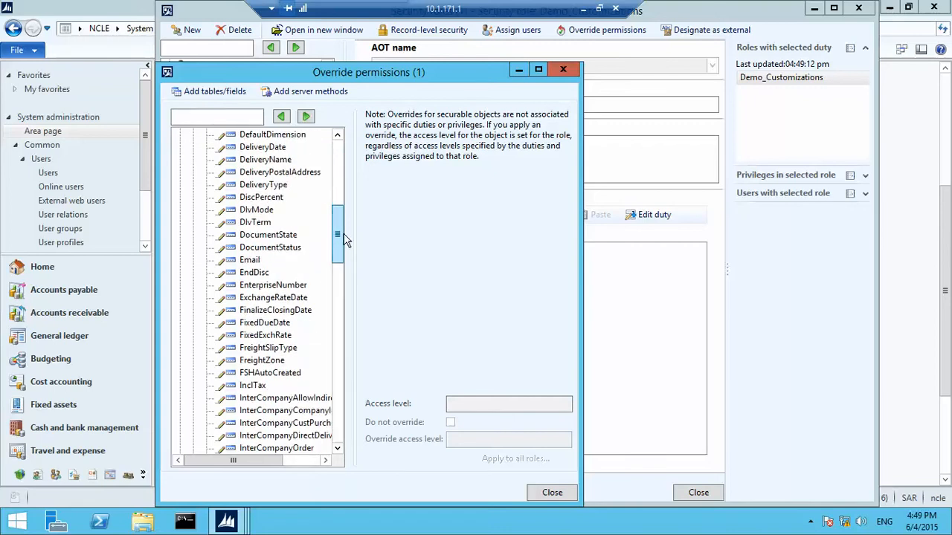
left_click_drag(346, 245, 343, 341)
left_click(242, 398)
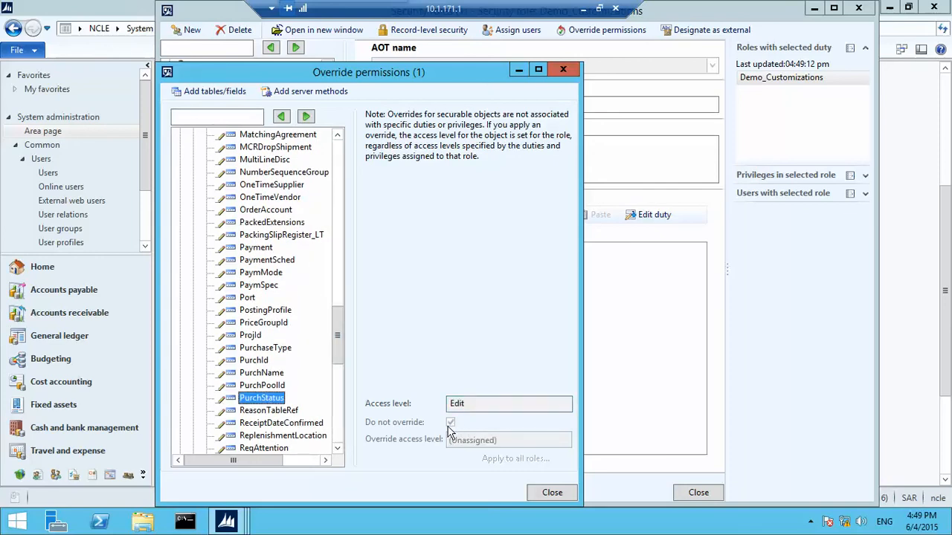
left_click_drag(337, 330, 337, 156)
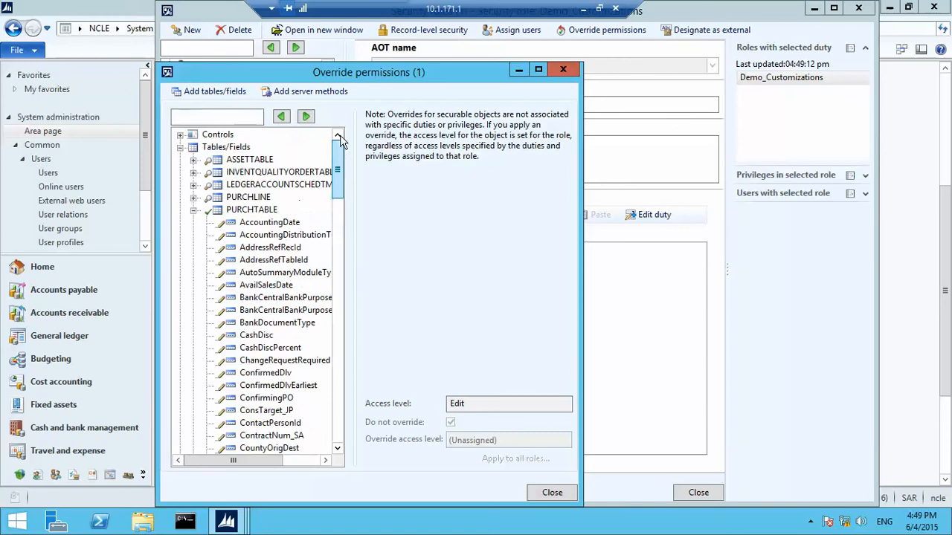
left_click(261, 210)
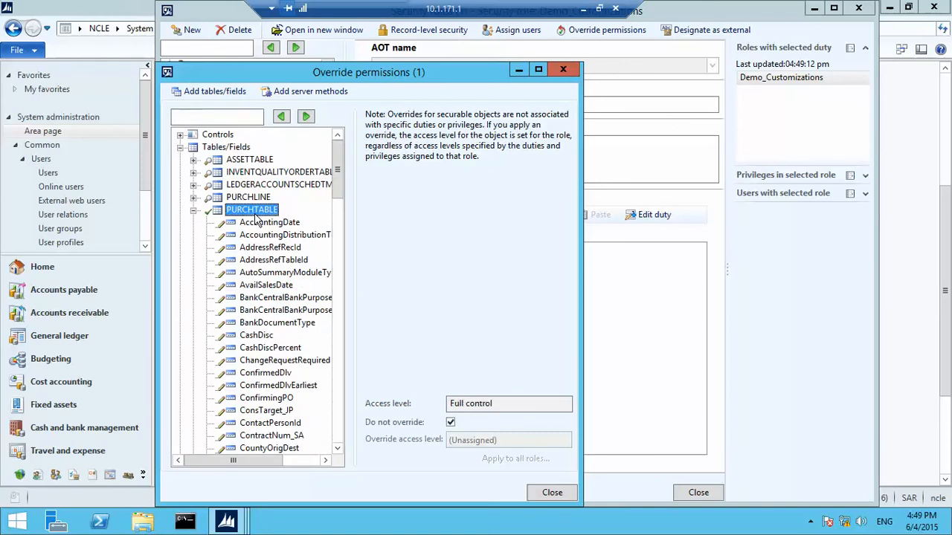
left_click(449, 423)
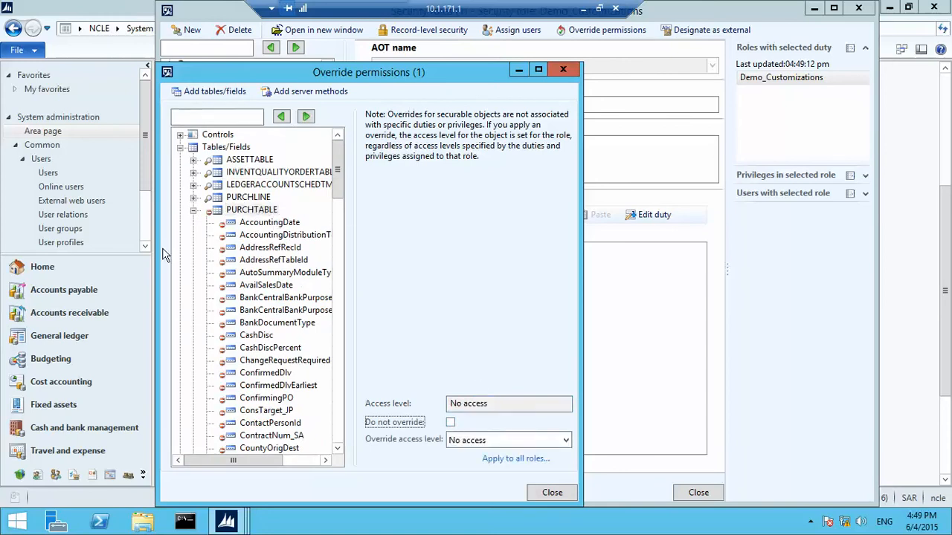
left_click(565, 440)
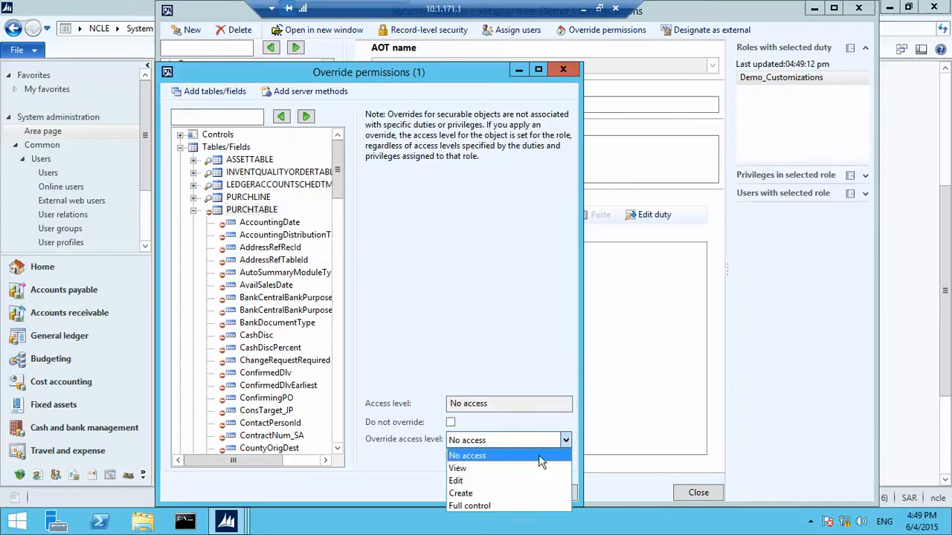
left_click(510, 506)
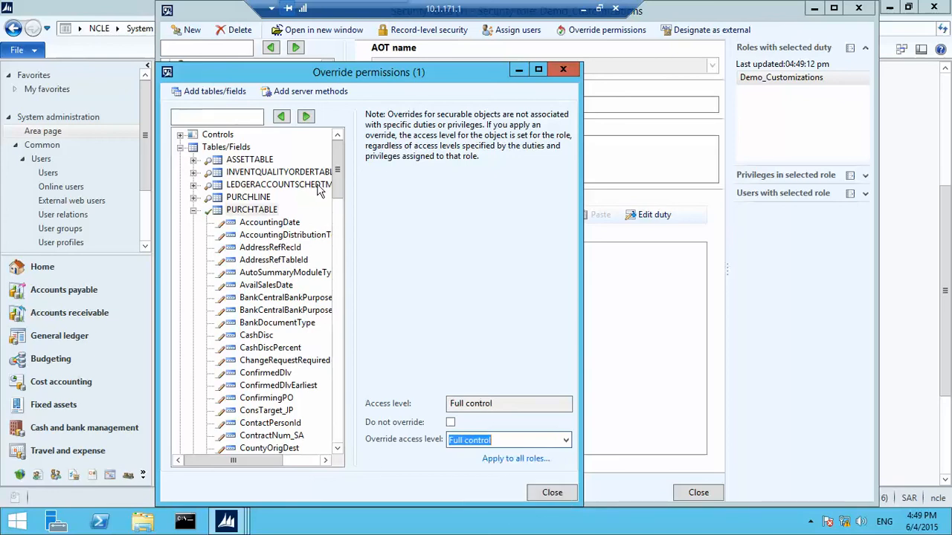
Set PurchStatus and OrderAccount fields to No access, then close the override window
left_click_drag(336, 173, 342, 373)
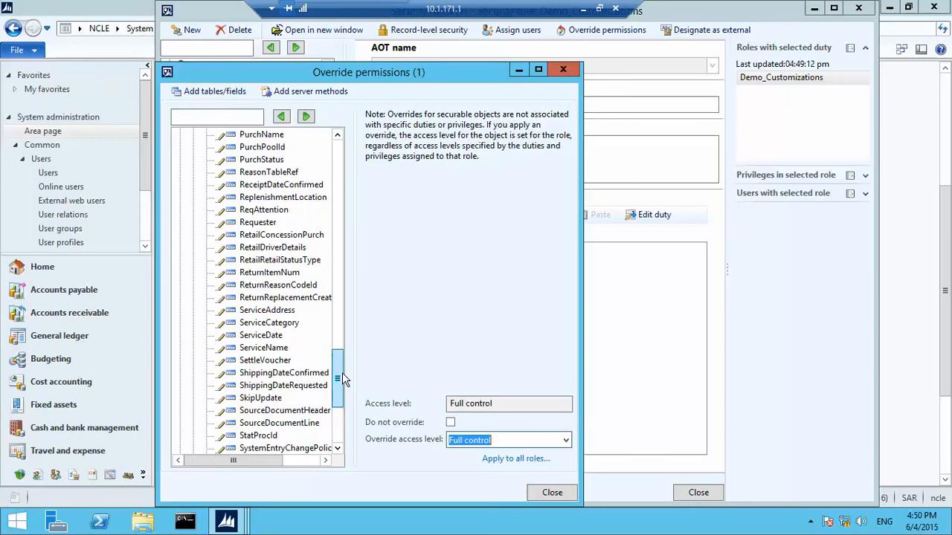
left_click(264, 164)
left_click(449, 423)
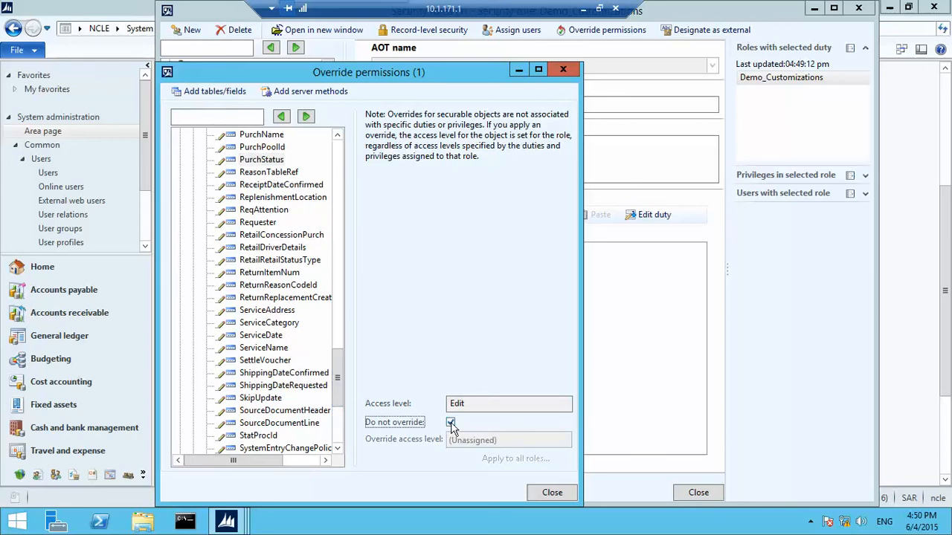
left_click(519, 440)
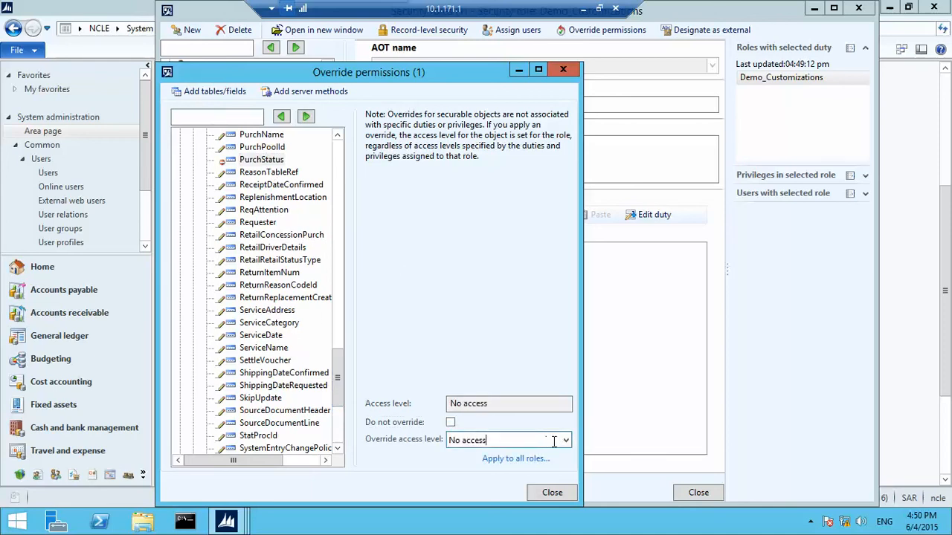
left_click_drag(340, 373, 339, 328)
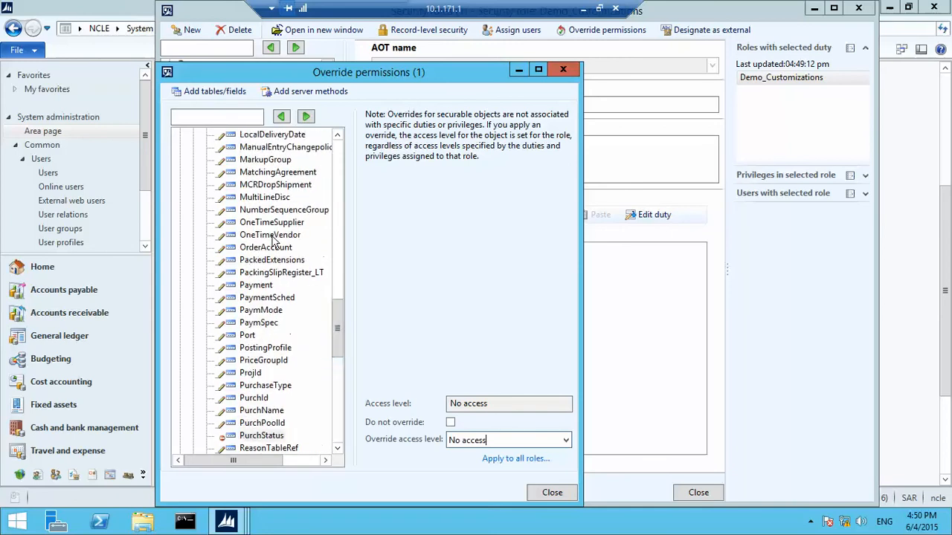
left_click(273, 248)
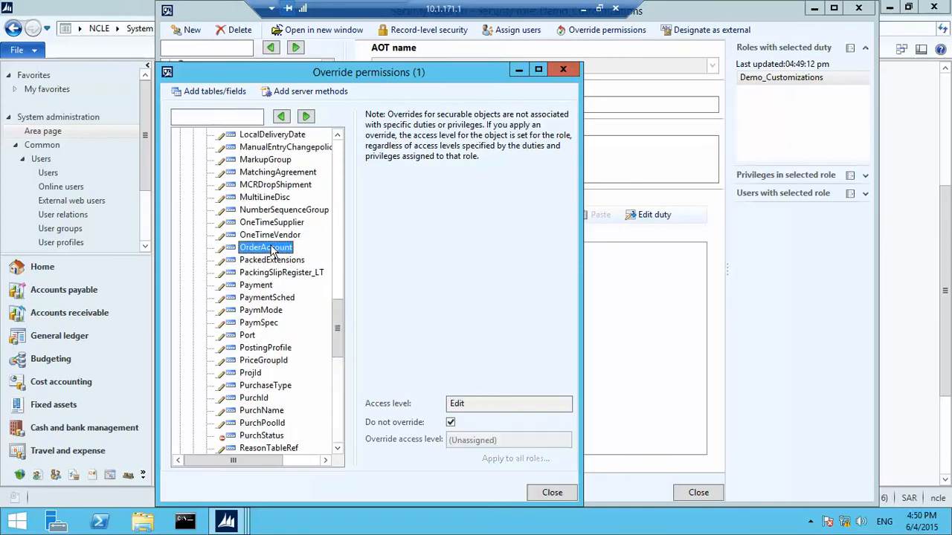
left_click(450, 422)
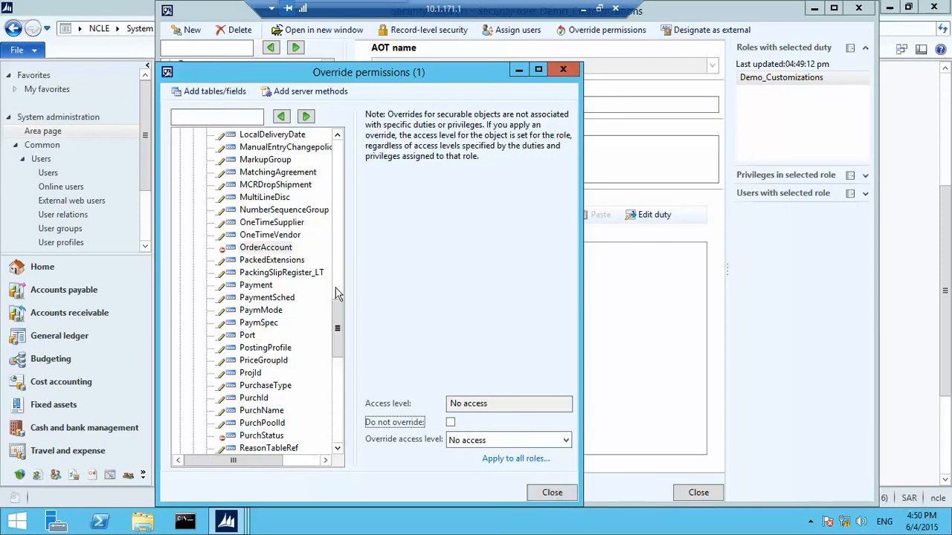
left_click_drag(337, 328, 338, 139)
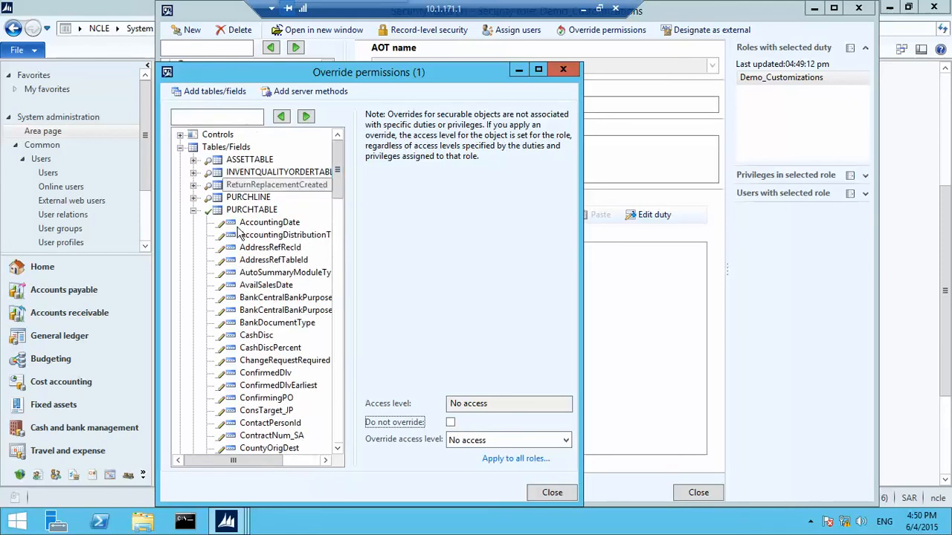
left_click(193, 210)
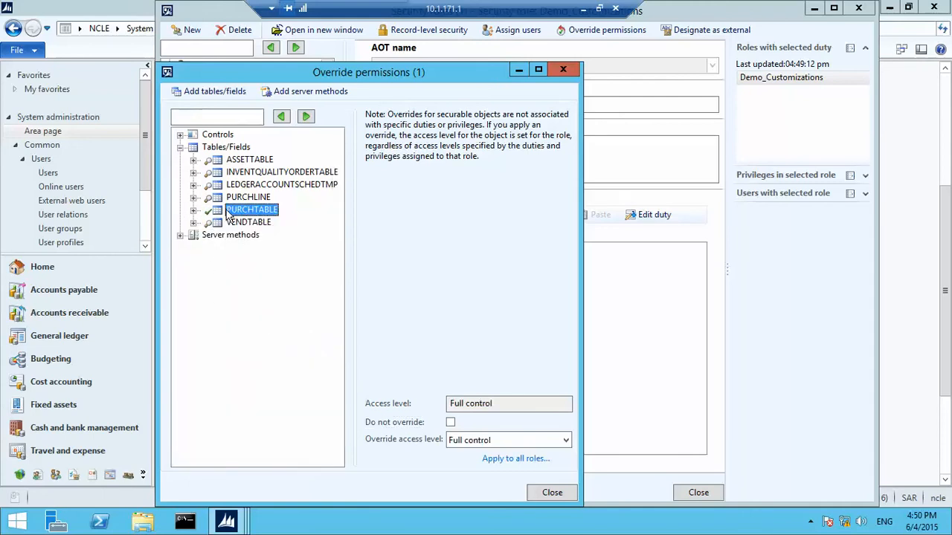
left_click(194, 212)
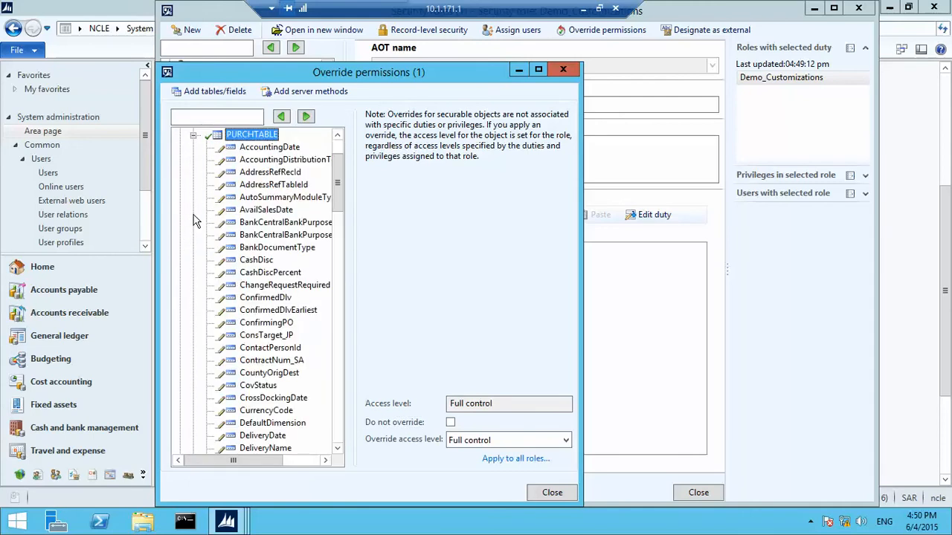
left_click(554, 493)
Close the Security roles form and the second Dynamics AX session
left_click(696, 493)
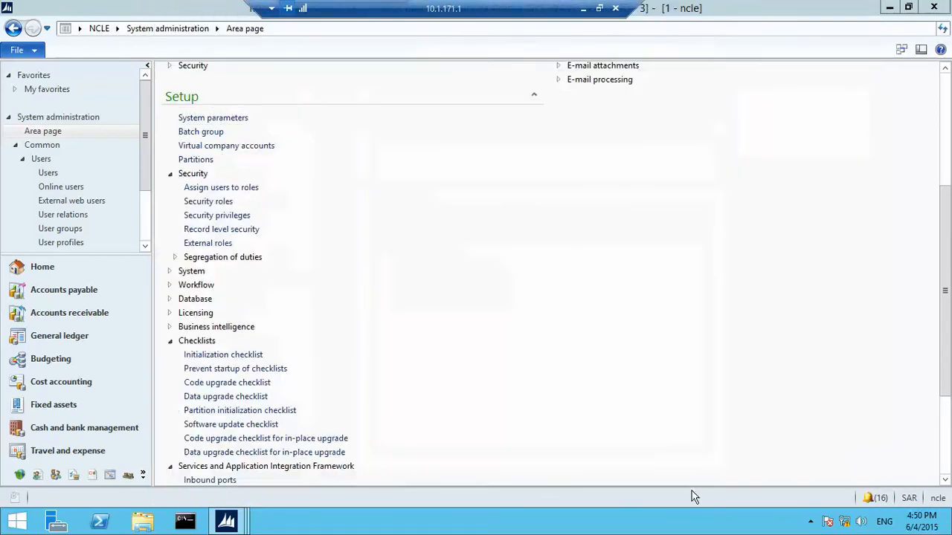
mouse_move(227, 520)
left_click(282, 487)
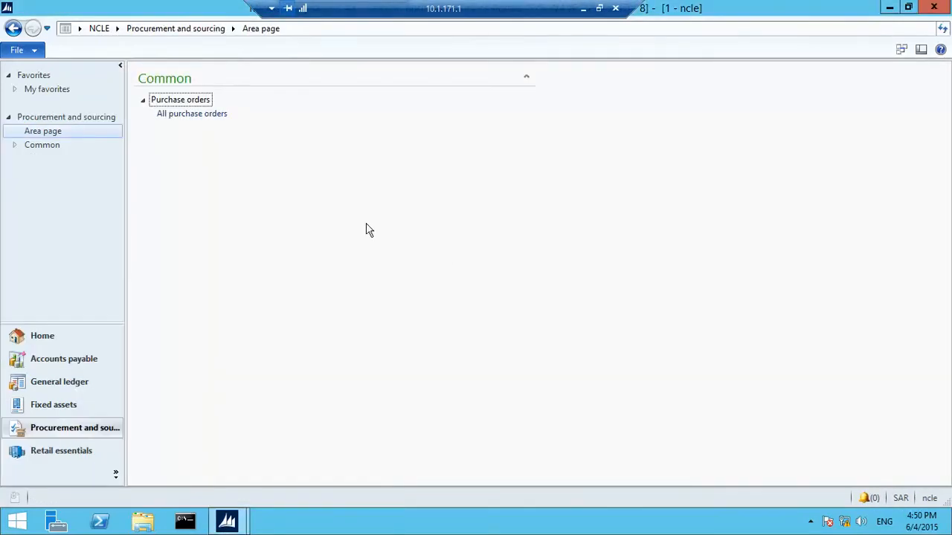
left_click(945, 3)
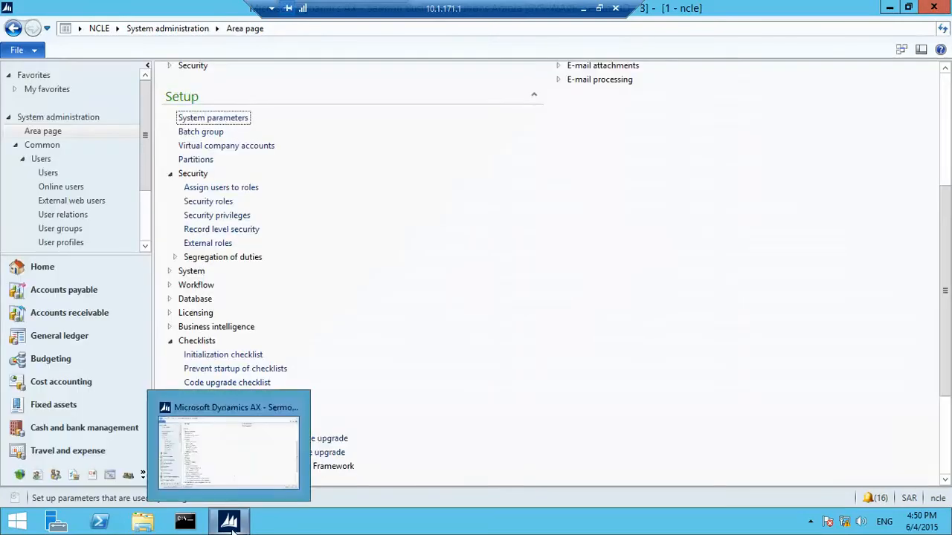
Launch Microsoft Dynamics AX 2012 as a different user, entering that user's name and password
right_click(236, 517)
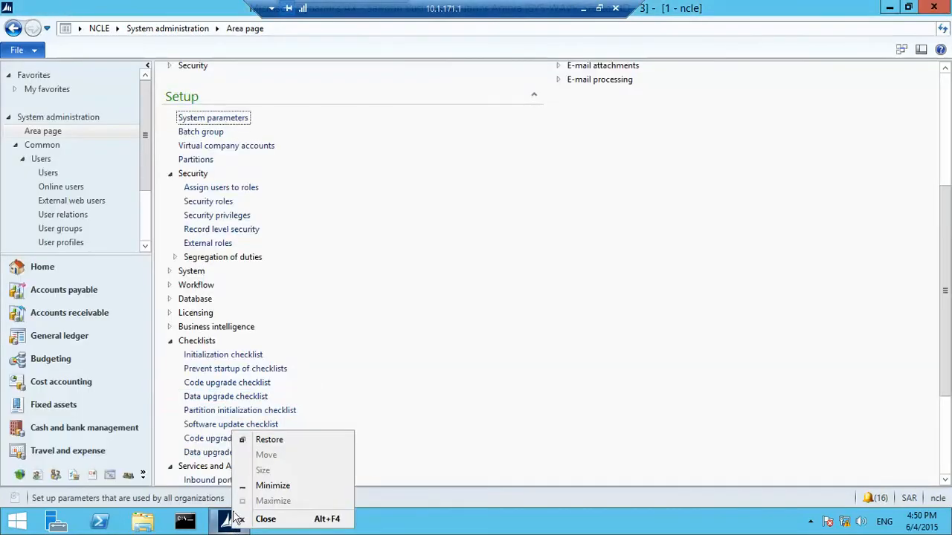
left_click(471, 427)
right_click(229, 520)
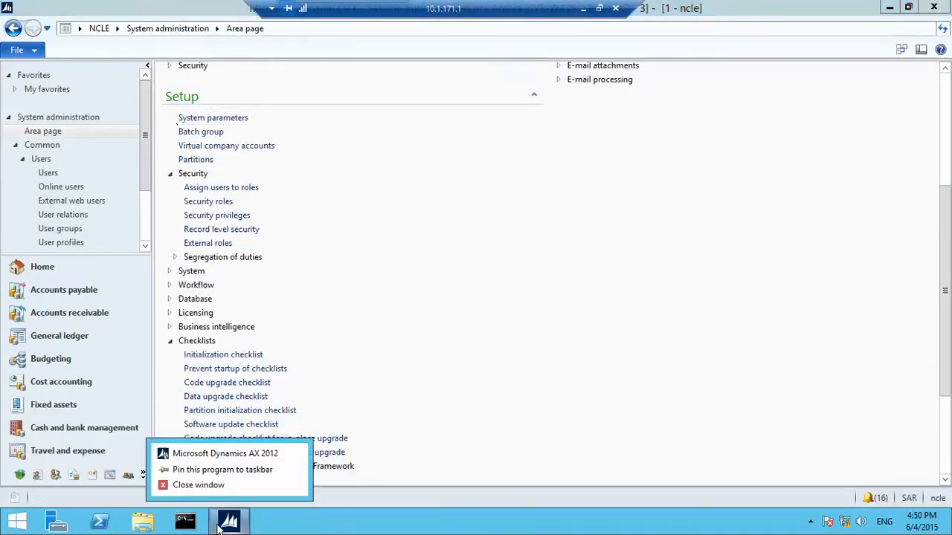
right_click(245, 455)
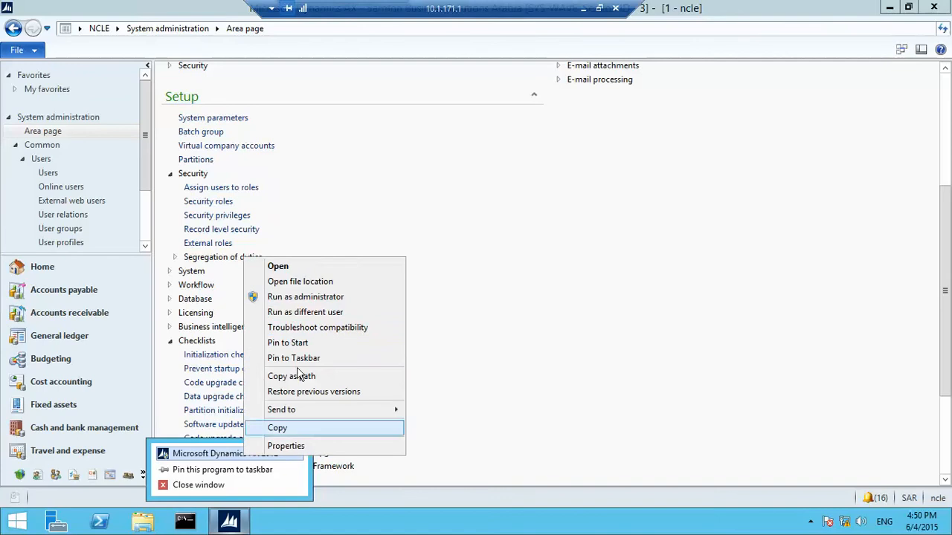
left_click(322, 317)
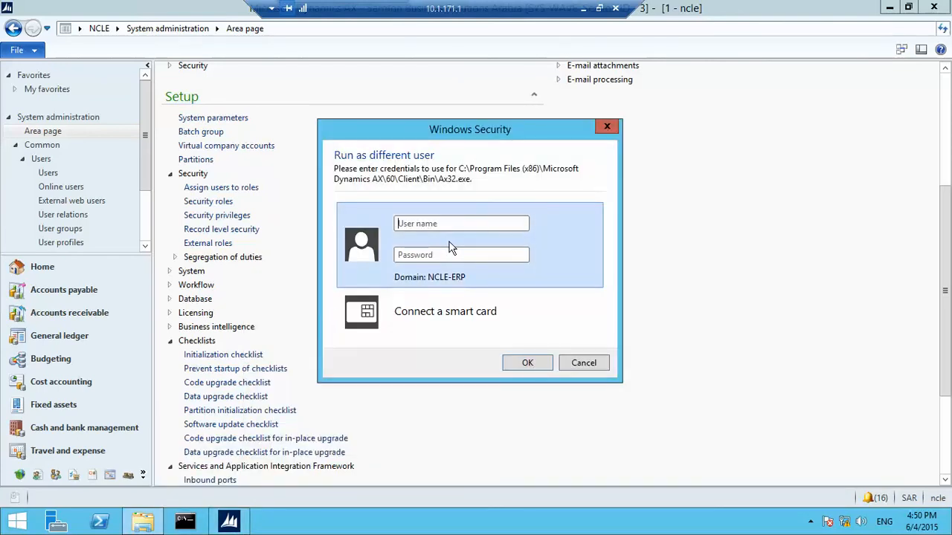
type("ncle7")
key("Tab")
type("*****")
key("Return")
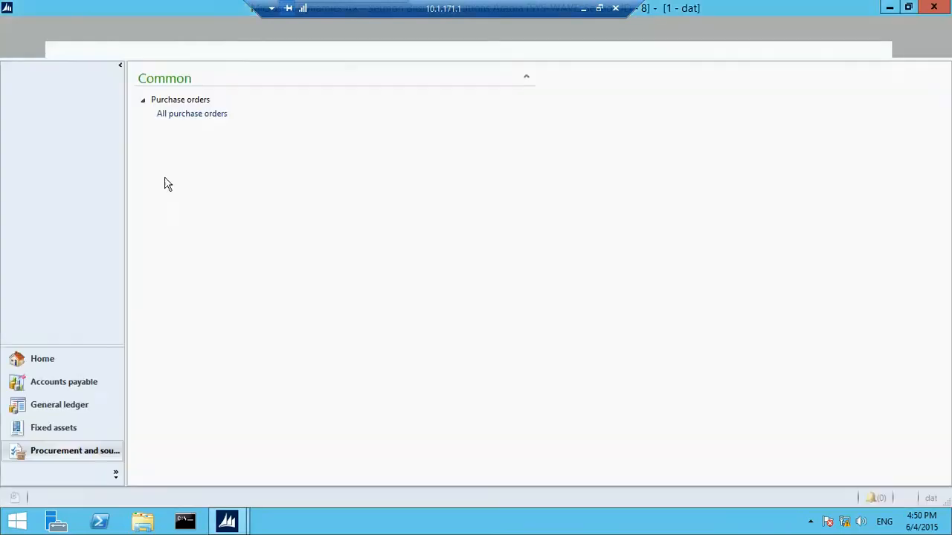
As the test user, switch to company Ncle and view All purchase orders
left_click(223, 115)
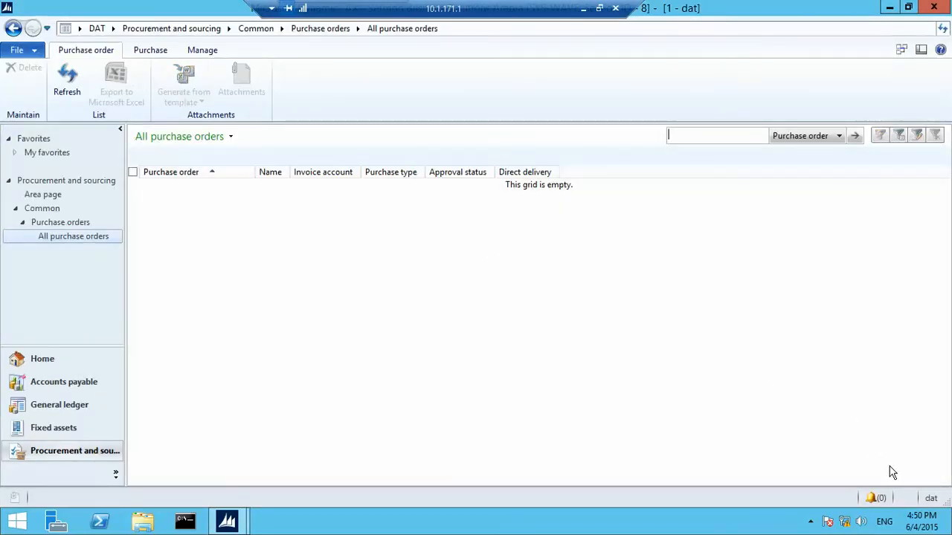
left_click(930, 498)
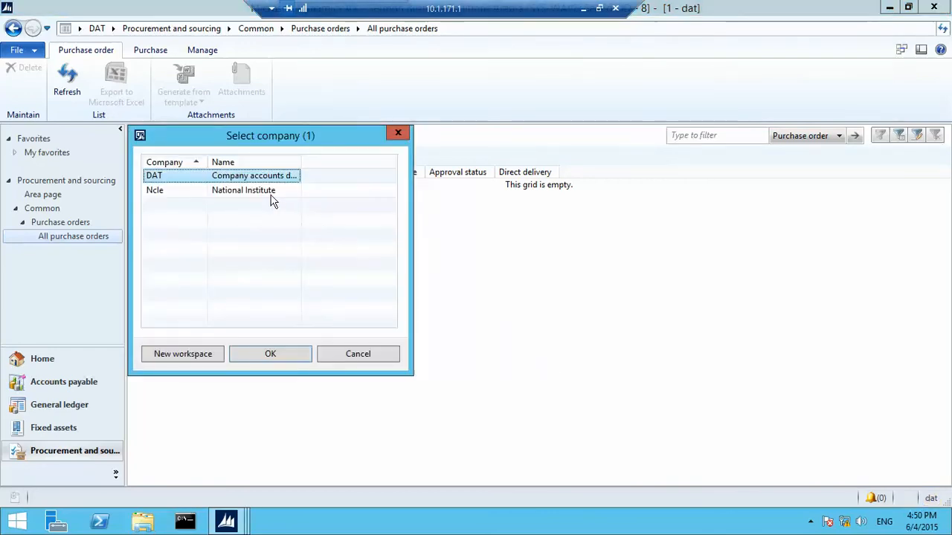
left_click(271, 192)
left_click(272, 354)
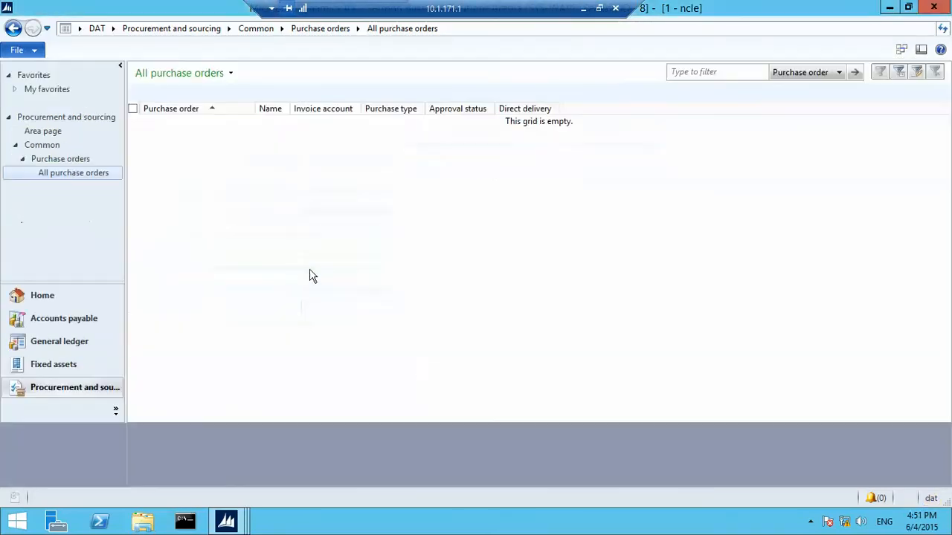
left_click(183, 115)
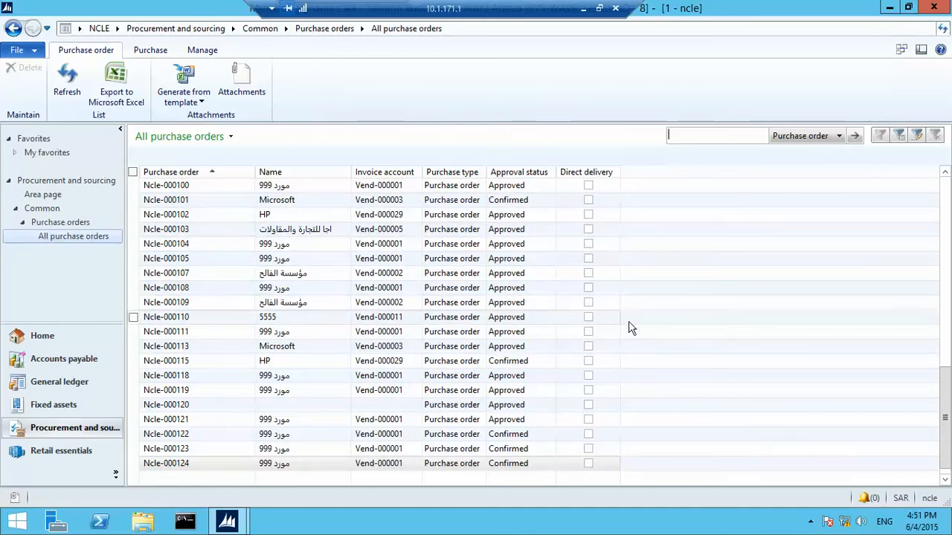
scroll(595, 316, "up", 4)
scroll(595, 316, "up", 7)
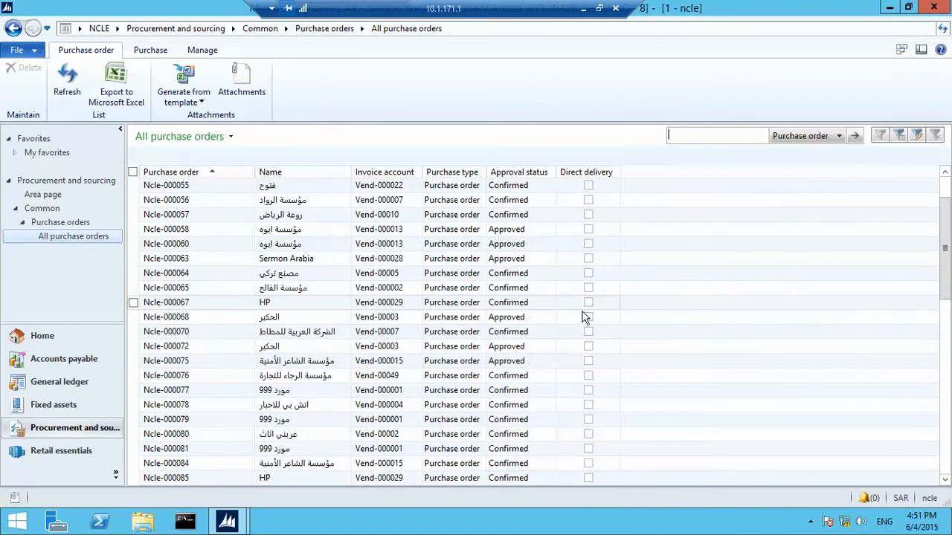
scroll(585, 318, "down", 15)
In the administrator's window, open Accounts payable's All purchase orders for comparison
mouse_move(227, 520)
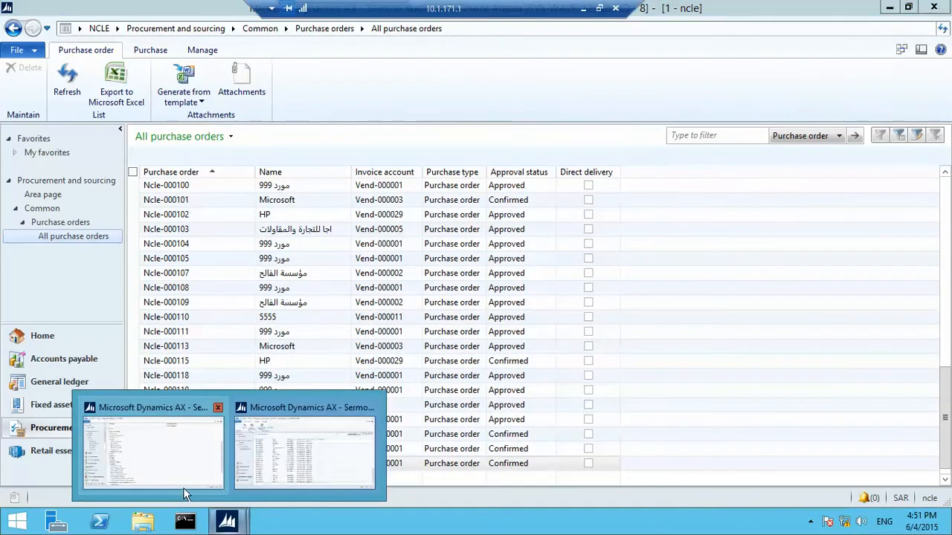
left_click(186, 476)
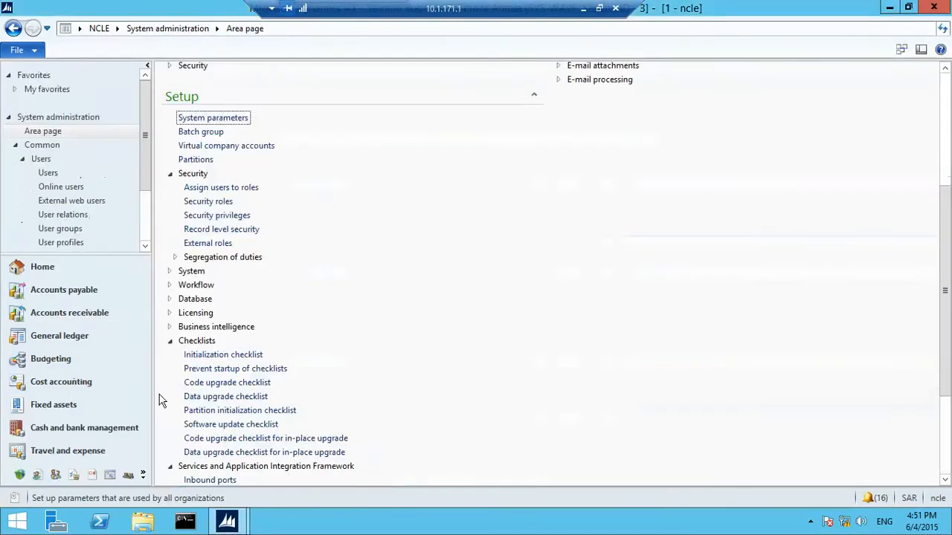
left_click(112, 291)
left_click(599, 184)
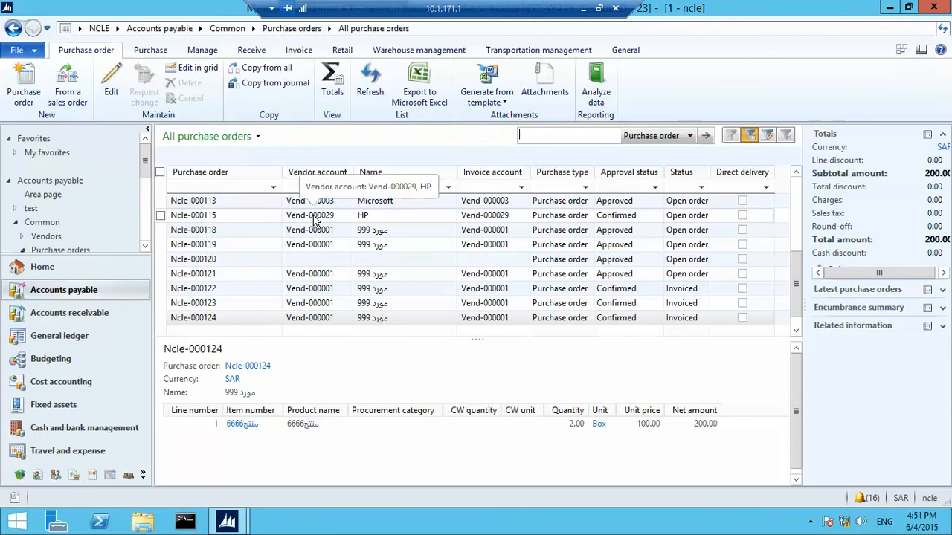
left_click(893, 6)
scroll(316, 357, "up", 7)
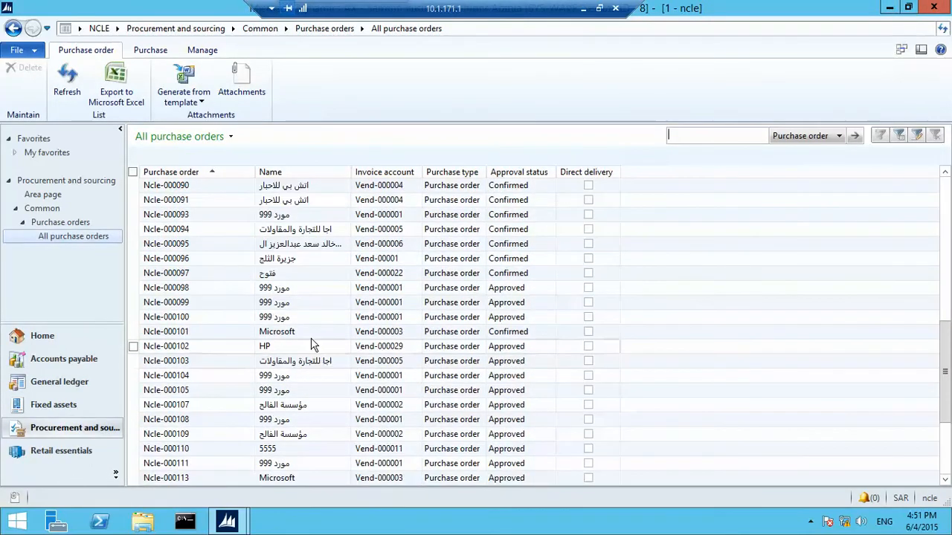
scroll(313, 335, "up", 1)
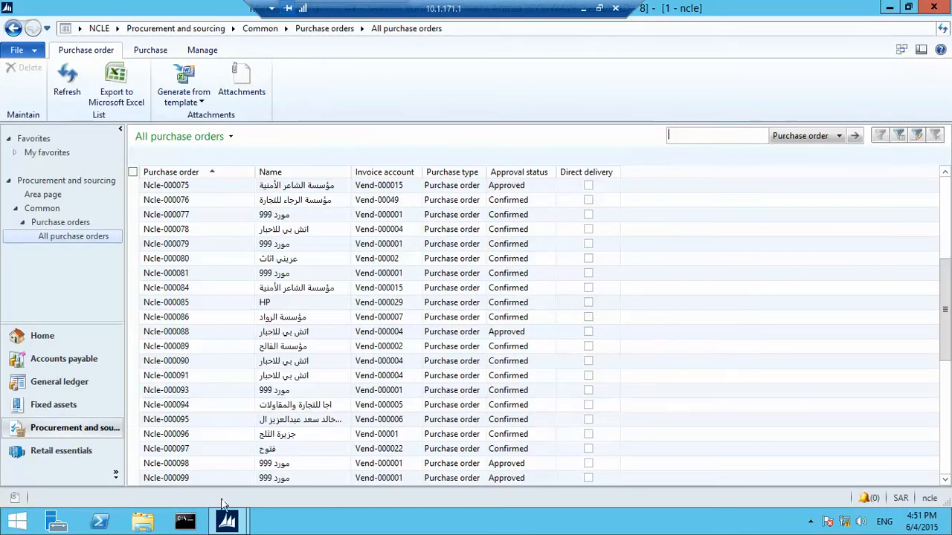
Compare the two purchase order lists, then open the System administration area page
left_click(227, 520)
left_click(191, 477)
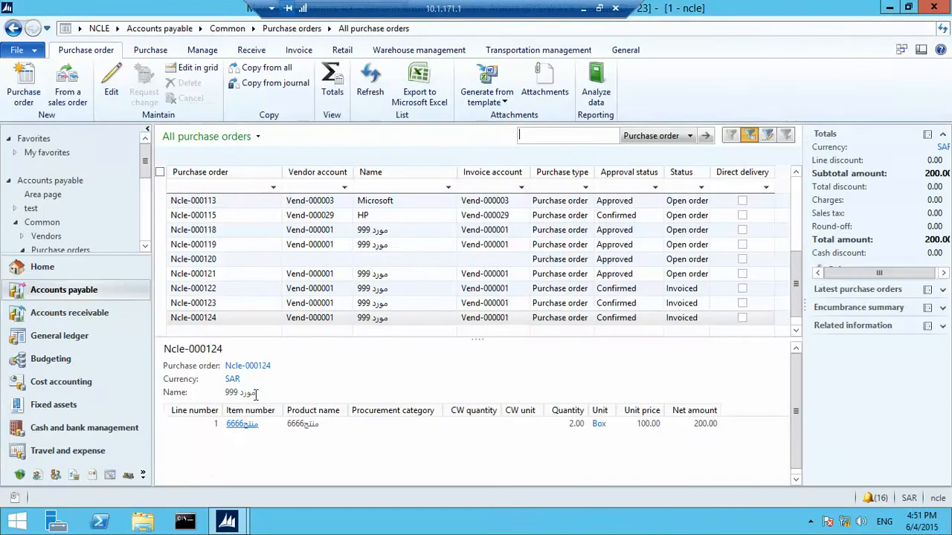
left_click(227, 520)
left_click(286, 484)
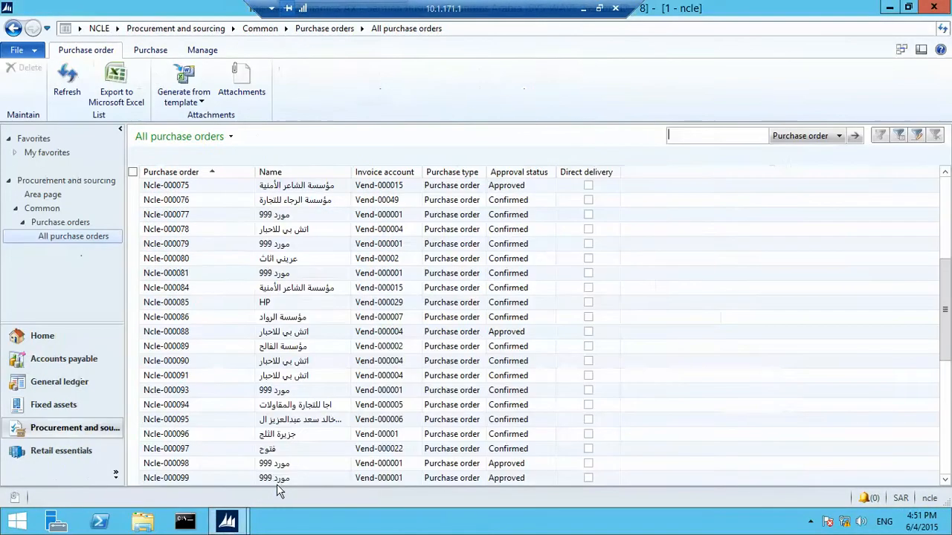
left_click(227, 520)
left_click(149, 474)
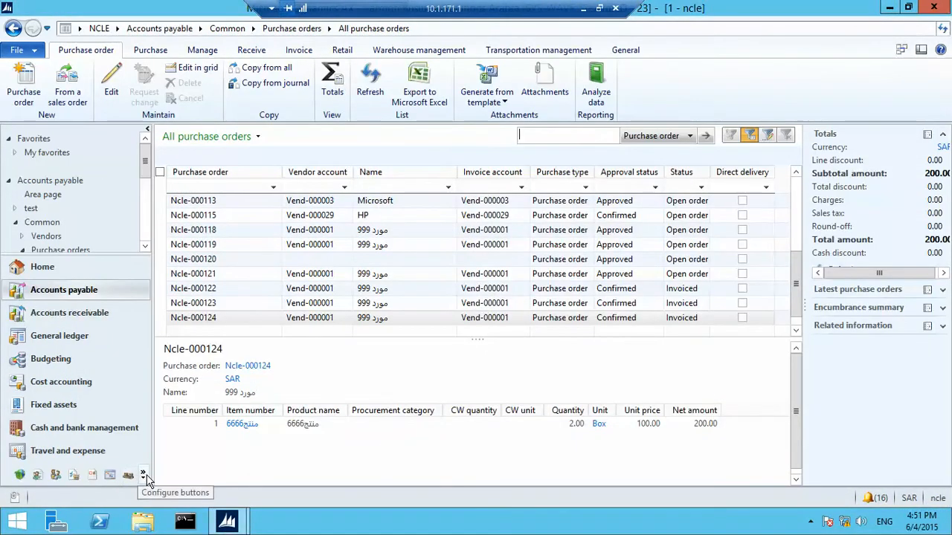
left_click(146, 477)
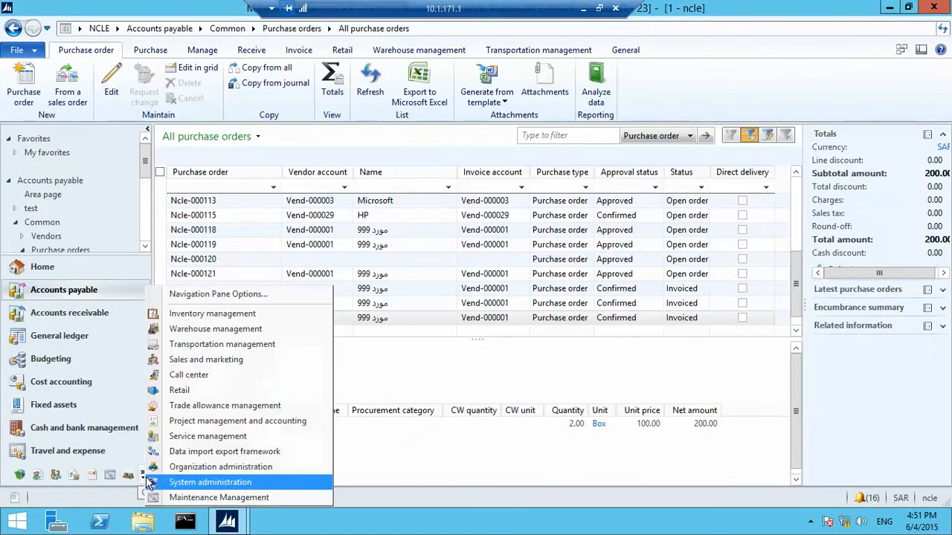
left_click(253, 485)
scroll(292, 379, "down", 3)
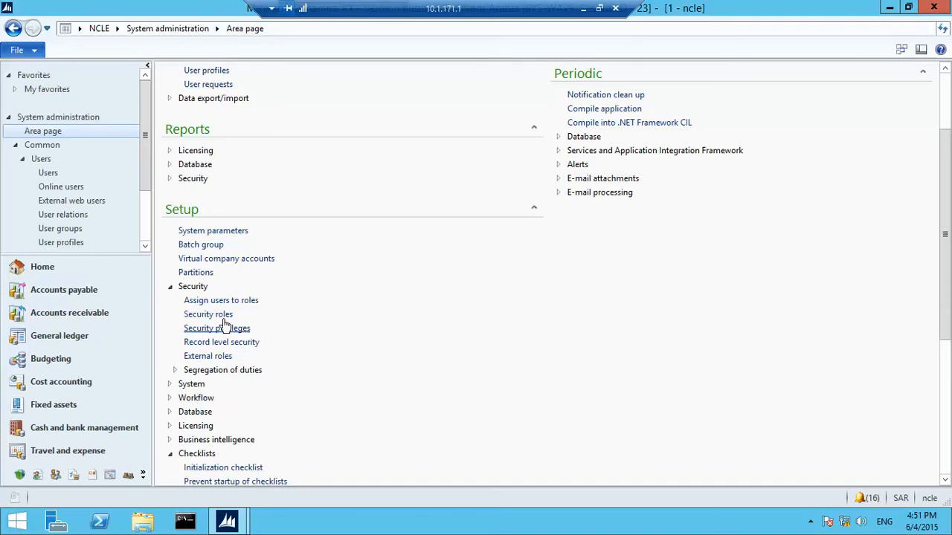
In Security roles, select the Demo_Purchase duty of Demo_Customizations
left_click(220, 315)
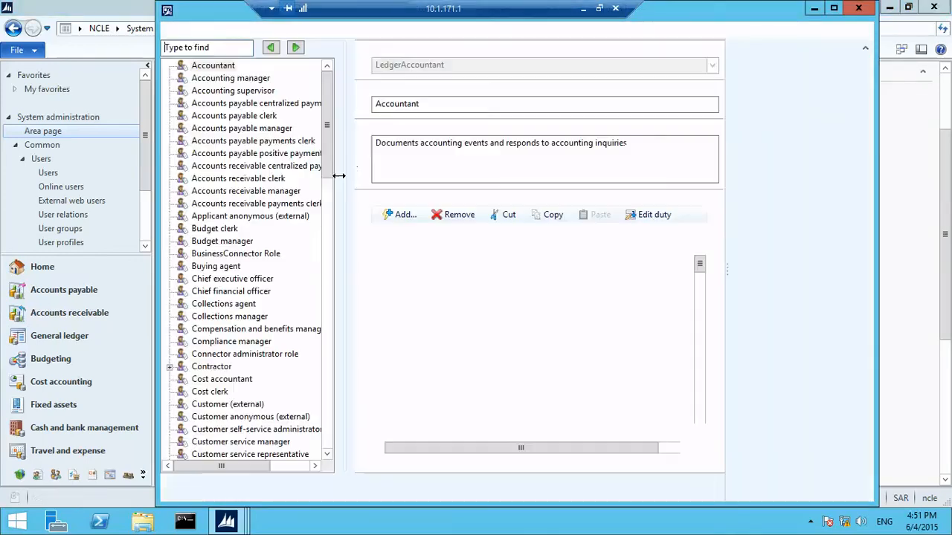
scroll(316, 223, "down", 5)
scroll(316, 223, "down", 5)
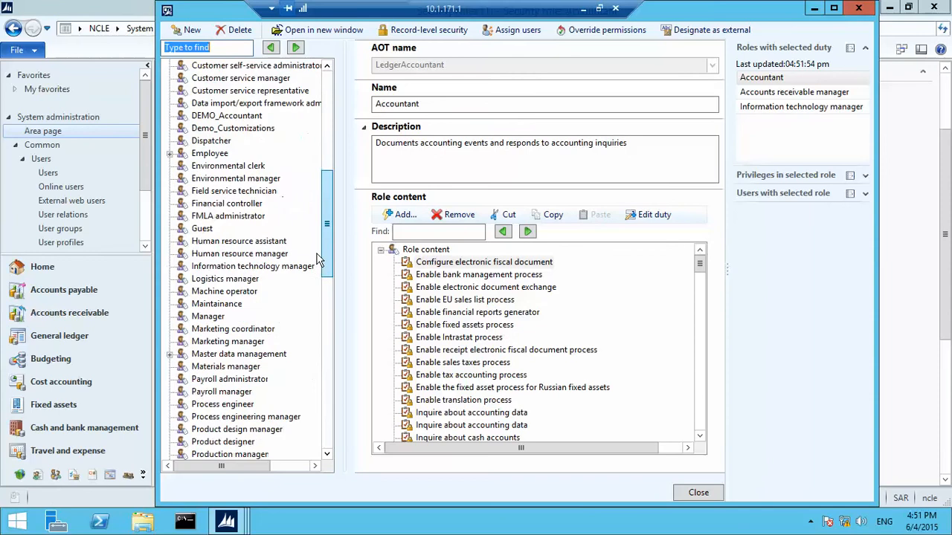
left_click(237, 130)
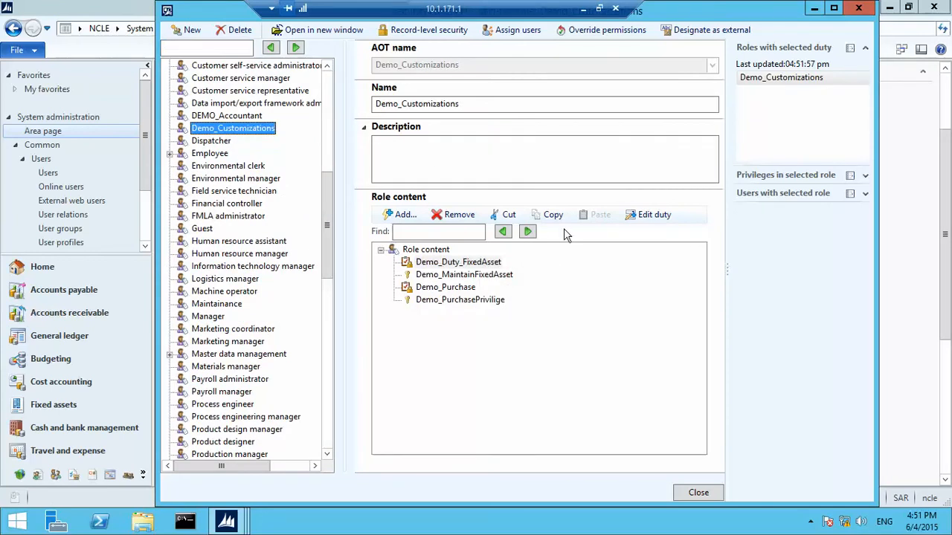
left_click(568, 285)
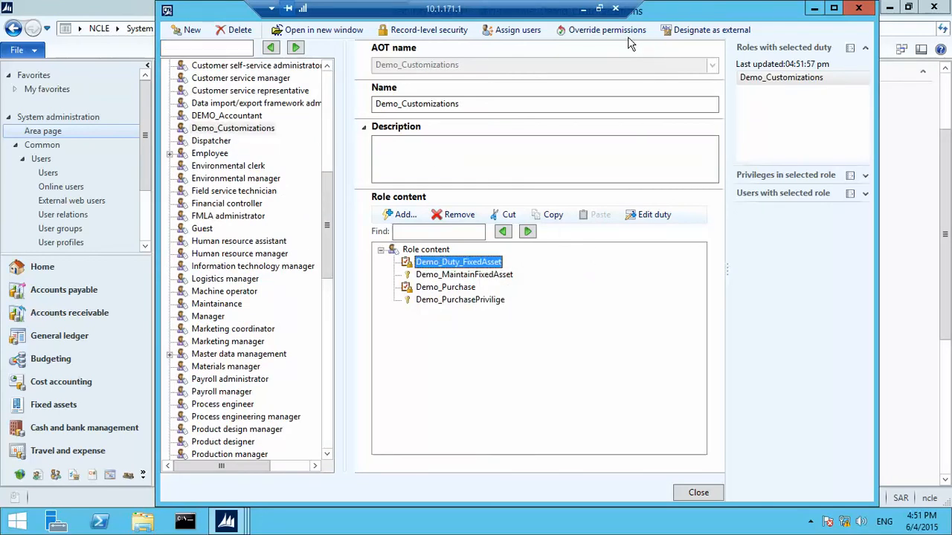
left_click(461, 290)
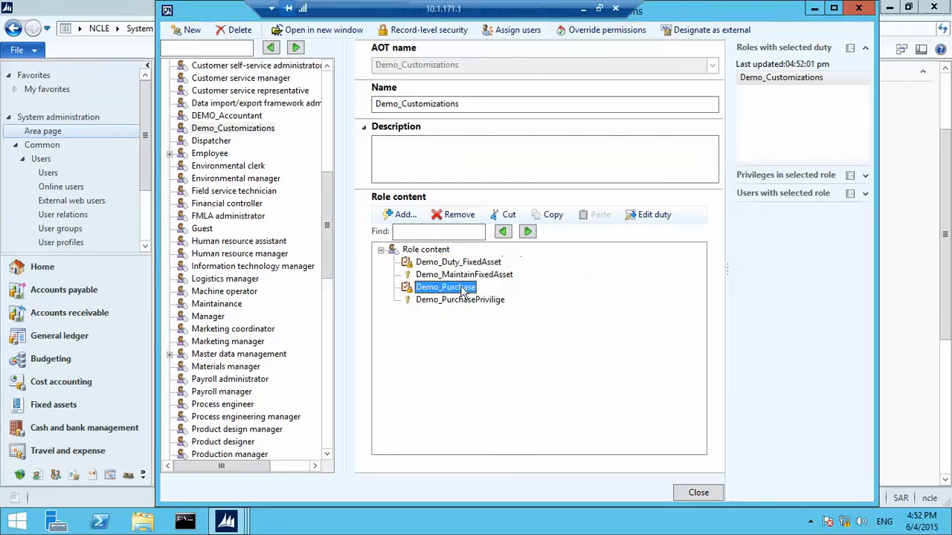
Inspect the PURCHTABLELISTPAGE control permissions in the role's Override permissions
left_click(582, 30)
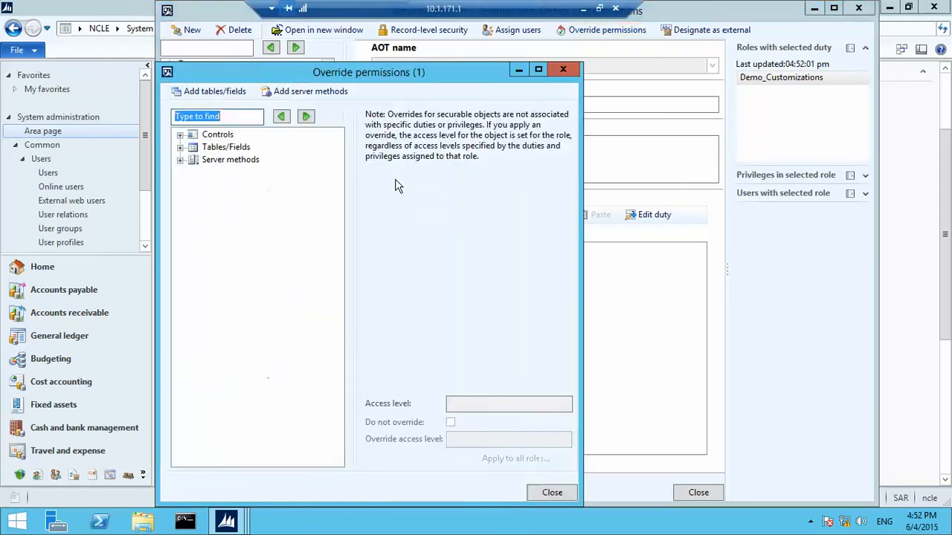
double_click(191, 137)
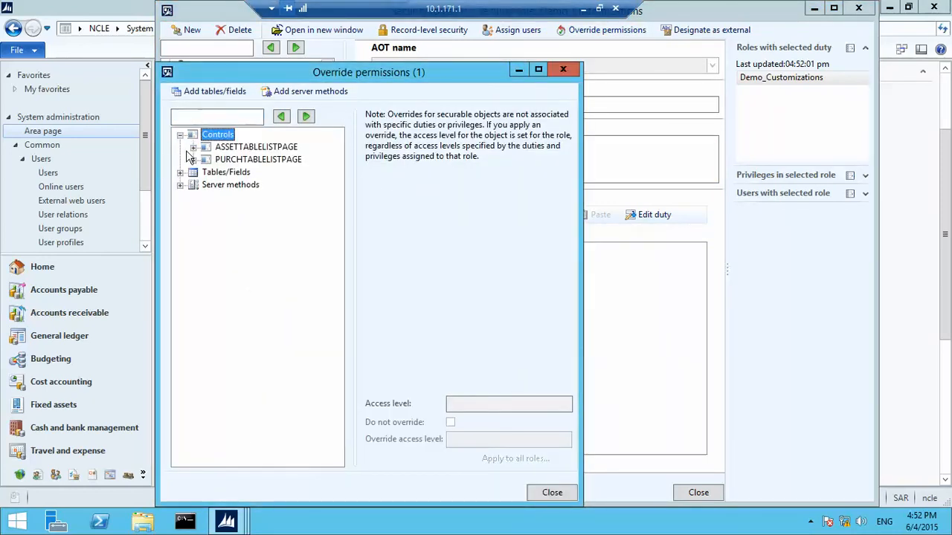
left_click(192, 159)
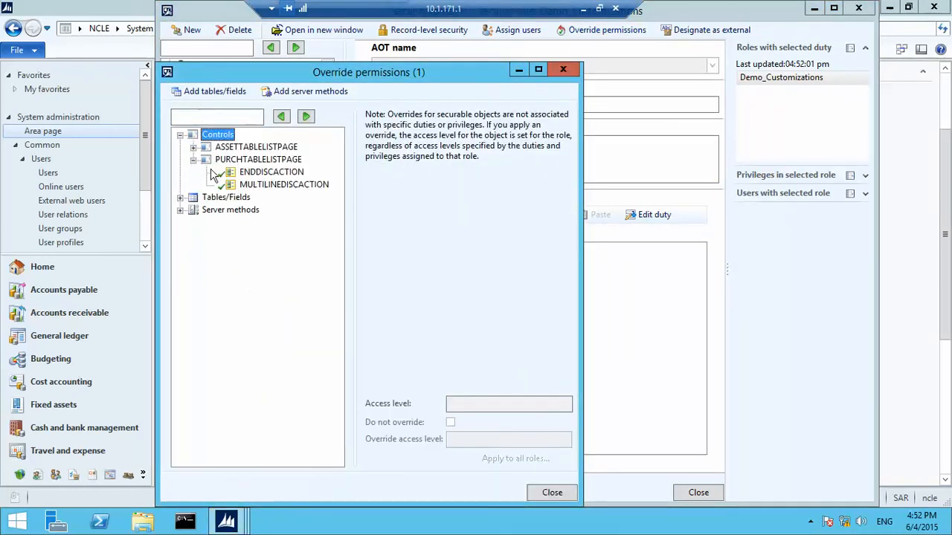
Close the override window and security role form, then open Security privileges
left_click(550, 495)
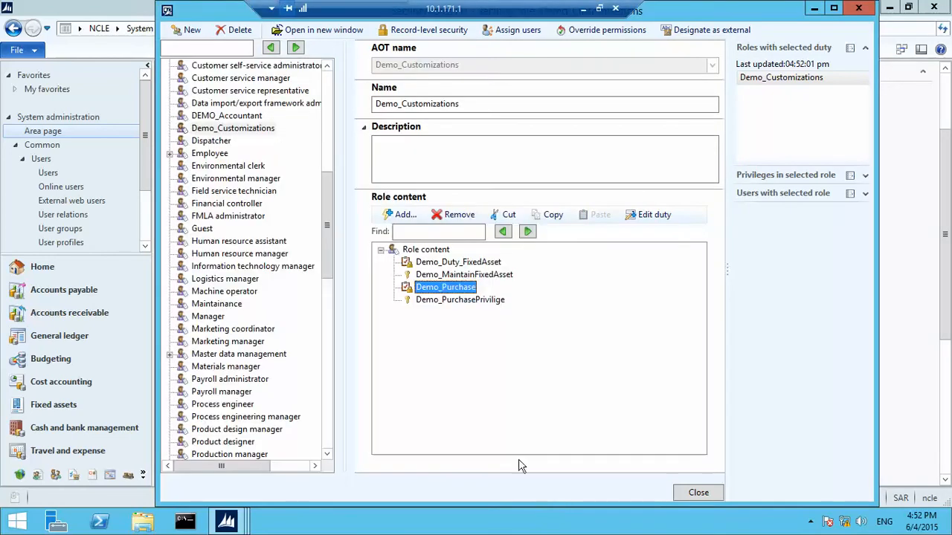
left_click(692, 494)
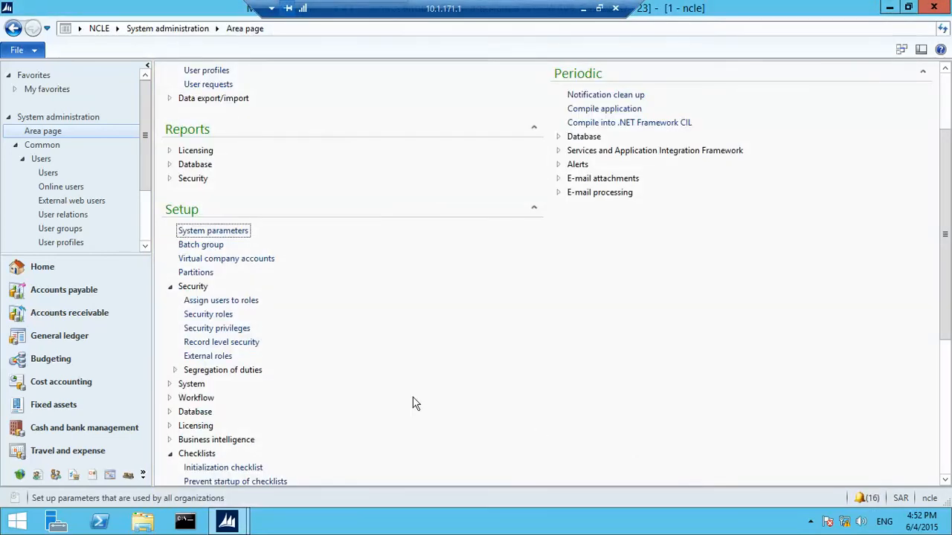
left_click(242, 328)
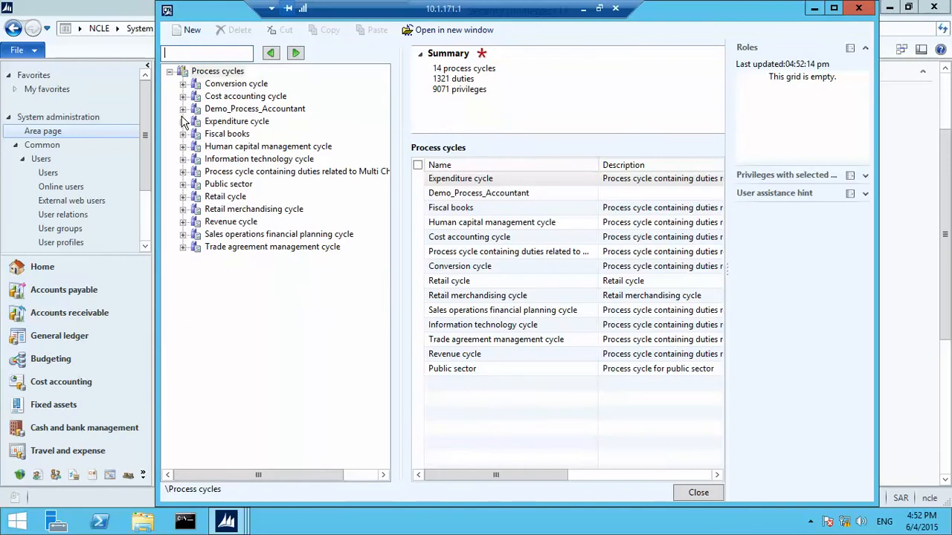
Select Demo_PurchasePrivilige under Demo_Process_Accountant > Demo_Purchase and start adding menu-item permissions
left_click(183, 109)
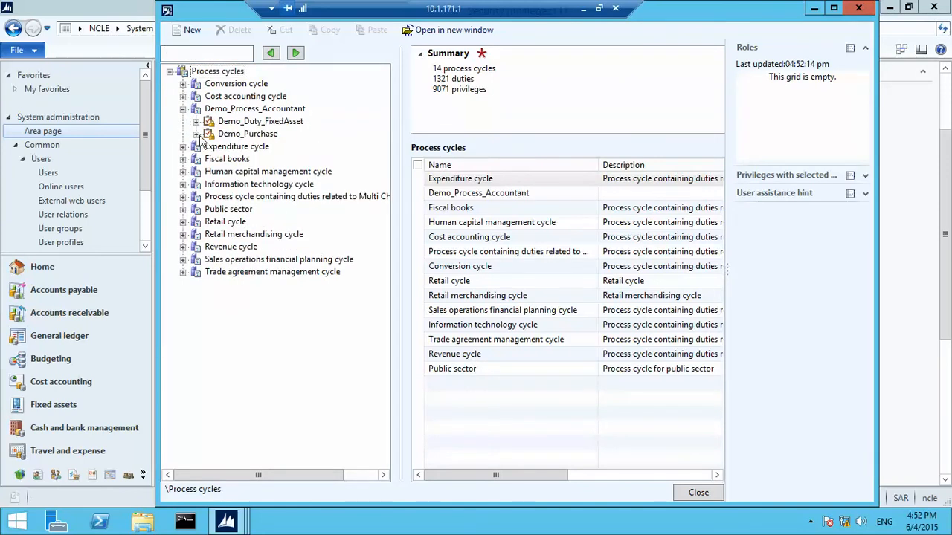
left_click(196, 134)
left_click(223, 135)
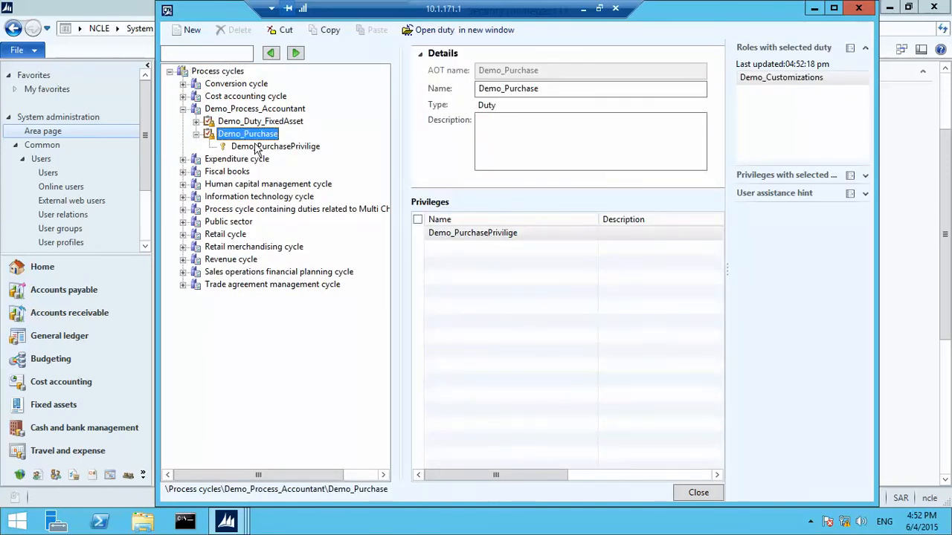
left_click(256, 147)
left_click(430, 222)
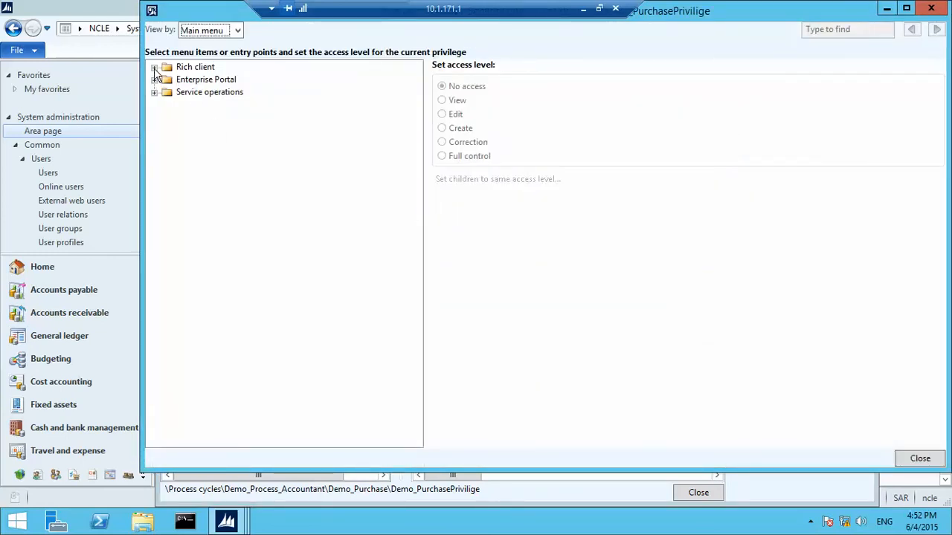
Switch the tree between Process cycle and Main menu views, checking All purchase orders' access level
left_click(154, 68)
left_click(237, 31)
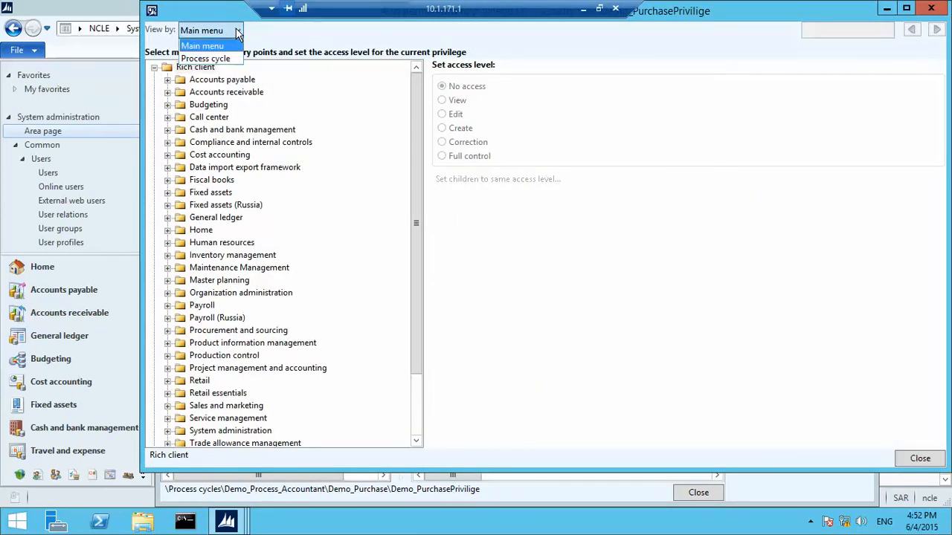
left_click(229, 58)
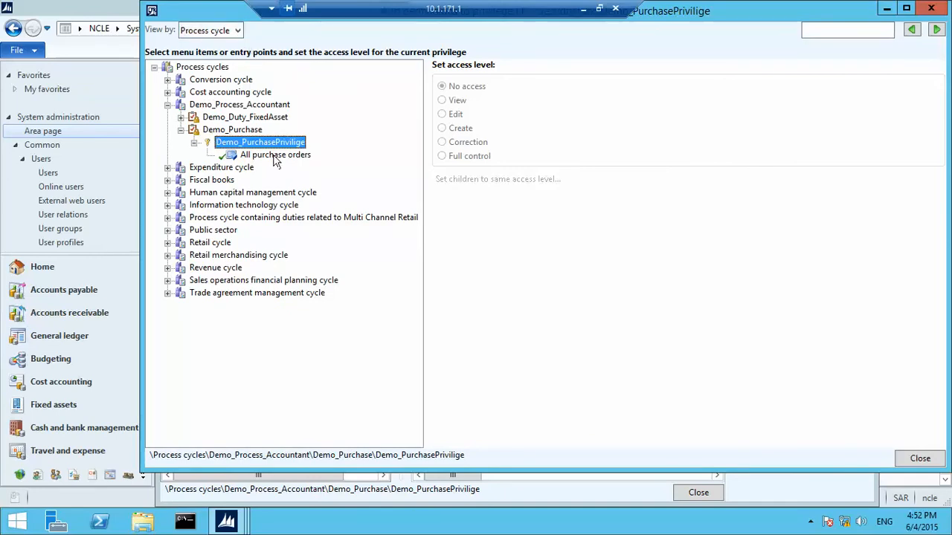
left_click(274, 155)
left_click(235, 32)
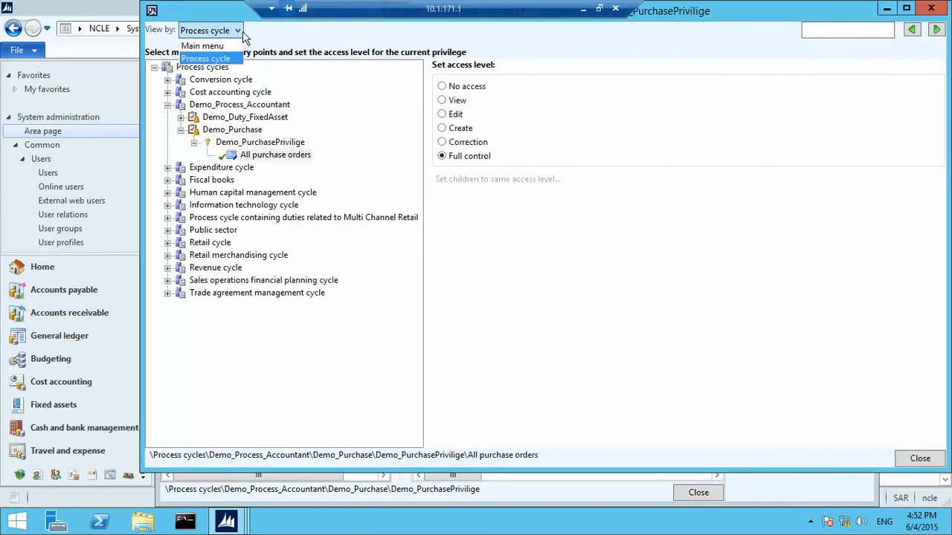
left_click(232, 52)
left_click(230, 36)
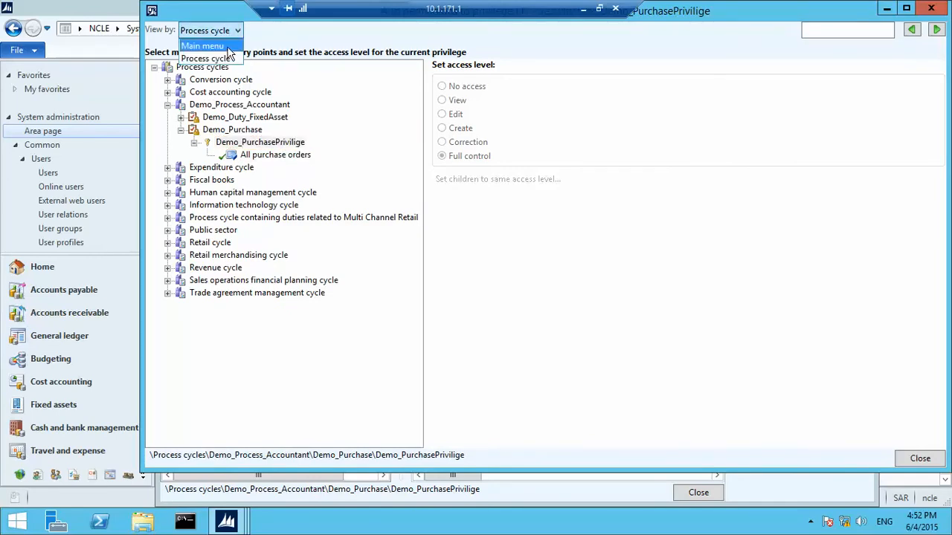
left_click(230, 43)
Expand Rich client > Accounts payable > Common > Purchase orders > All purchase orders
left_click(155, 68)
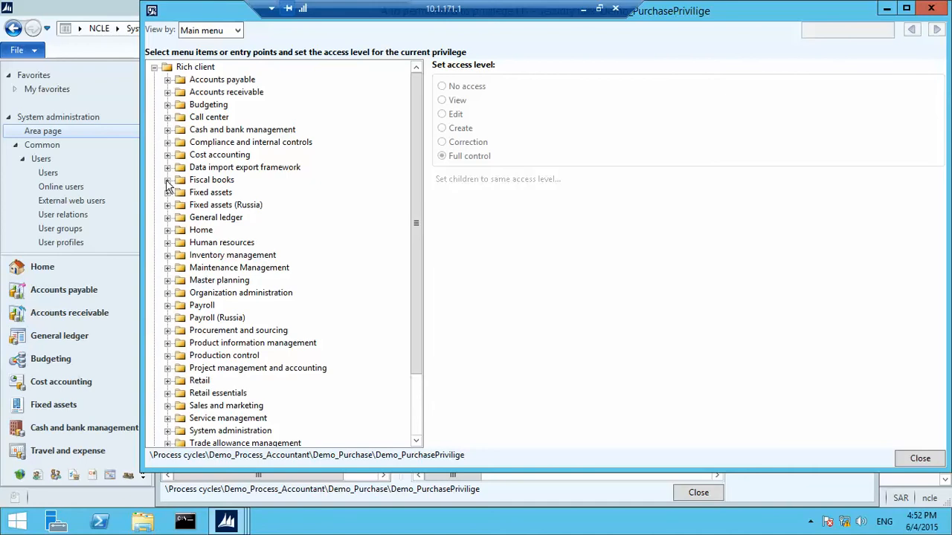
left_click(169, 79)
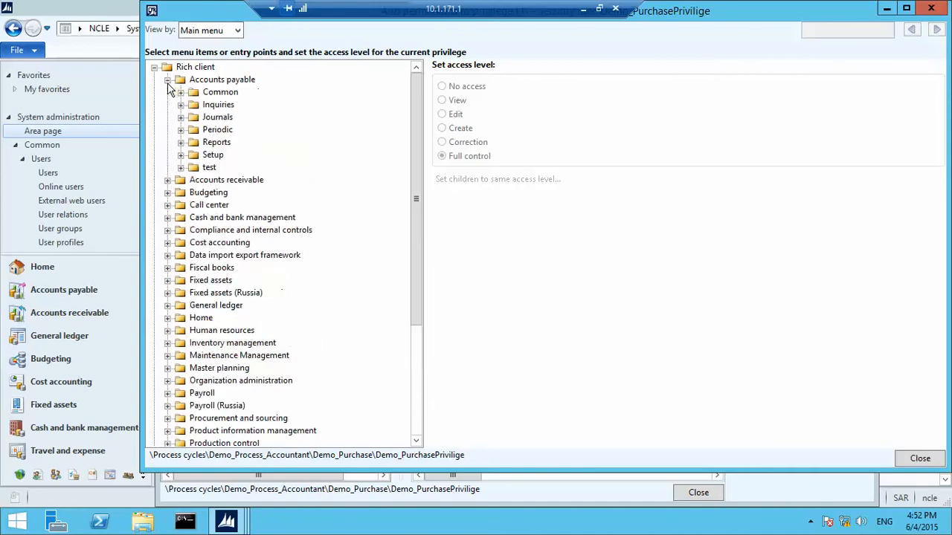
left_click(181, 92)
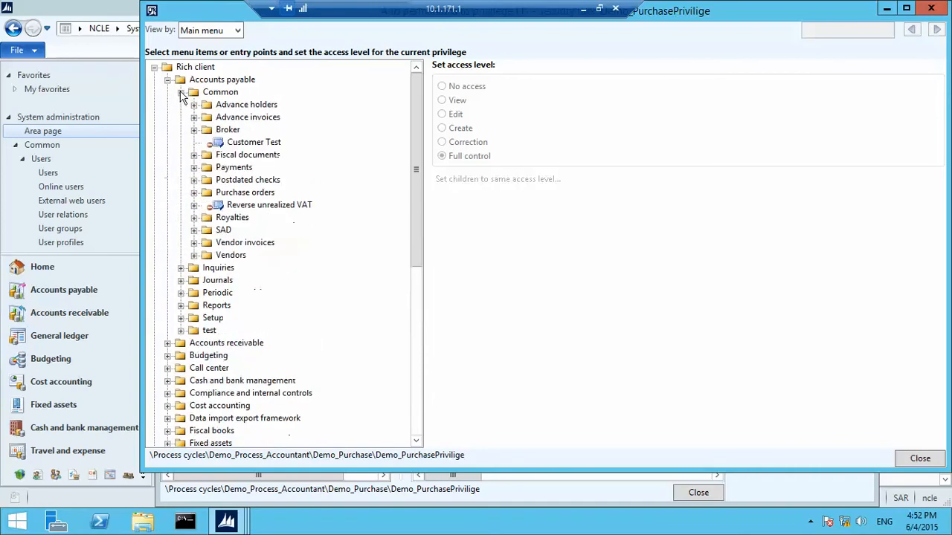
left_click(194, 192)
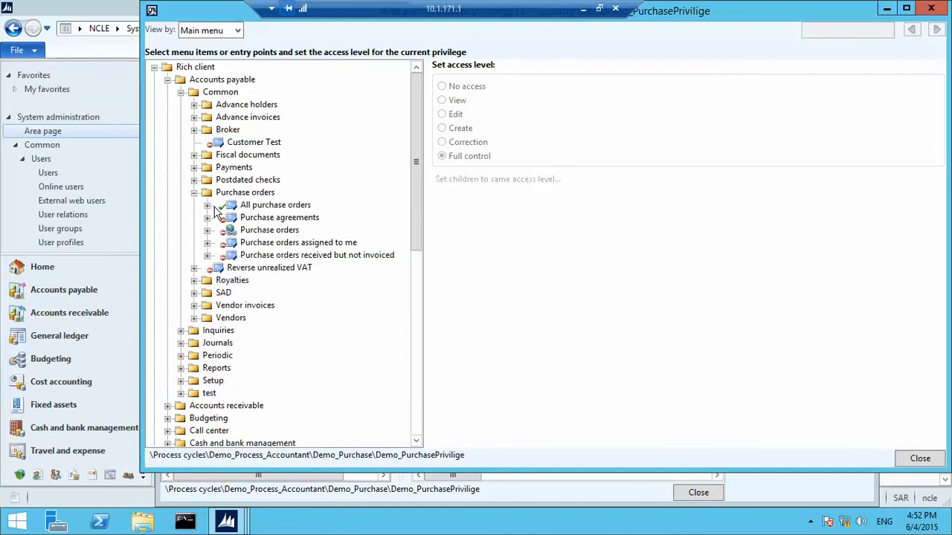
left_click(210, 206)
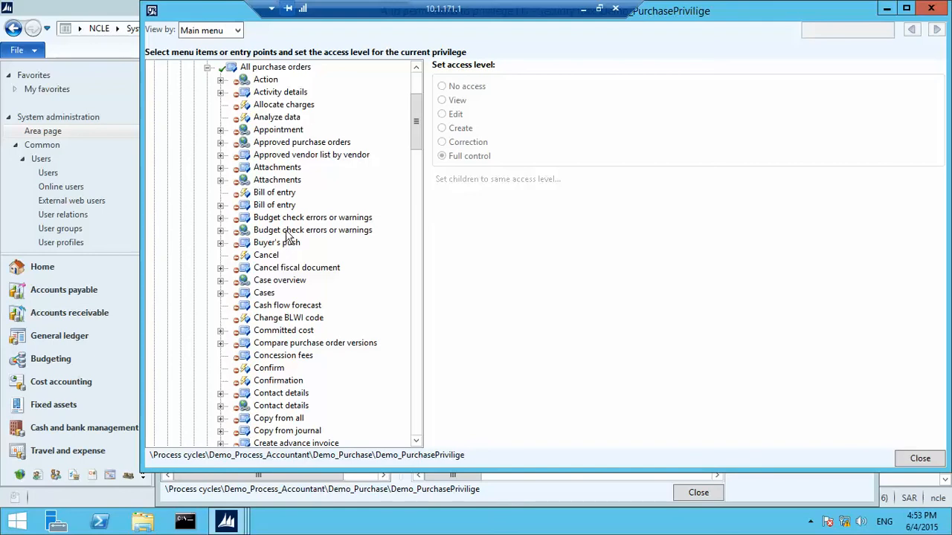
Give every All purchase orders sub-item its Full control access, then close both security windows
left_click_drag(414, 151, 416, 142)
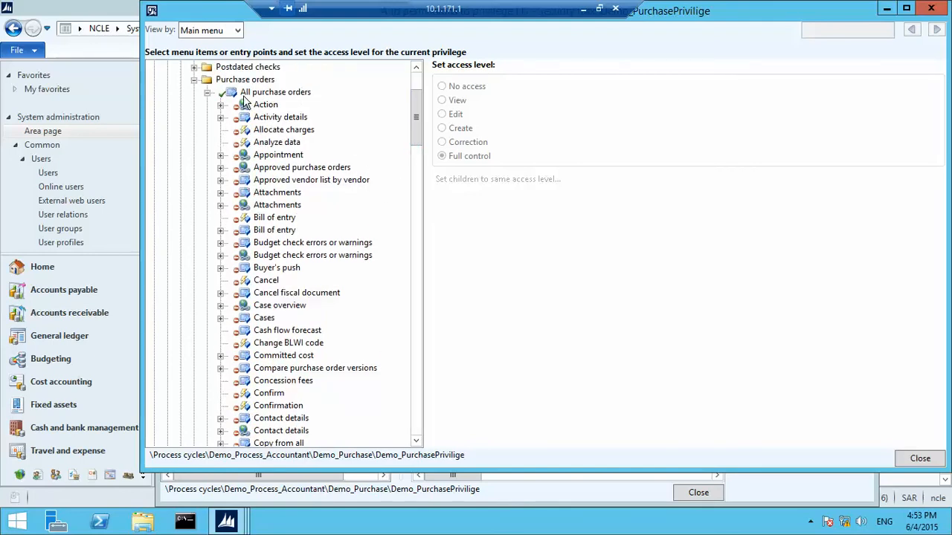
left_click(257, 94)
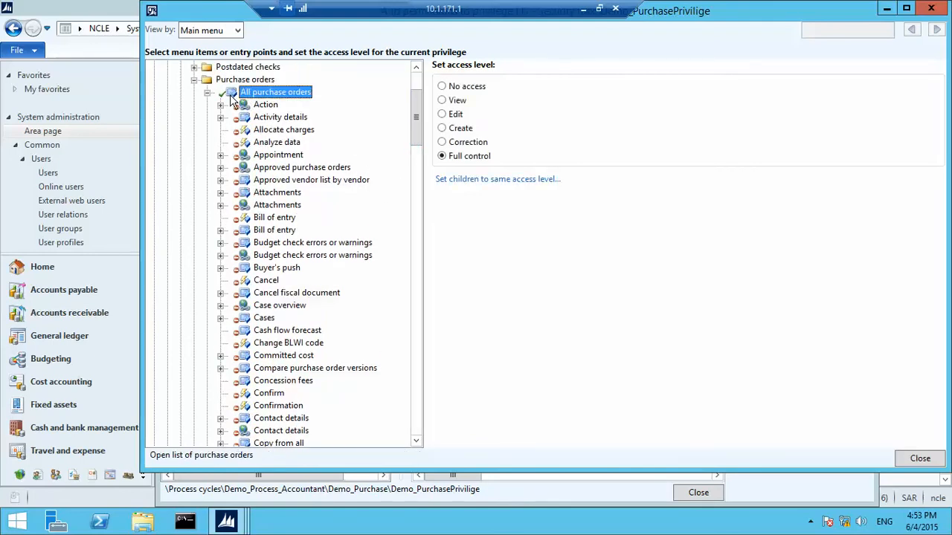
left_click(526, 179)
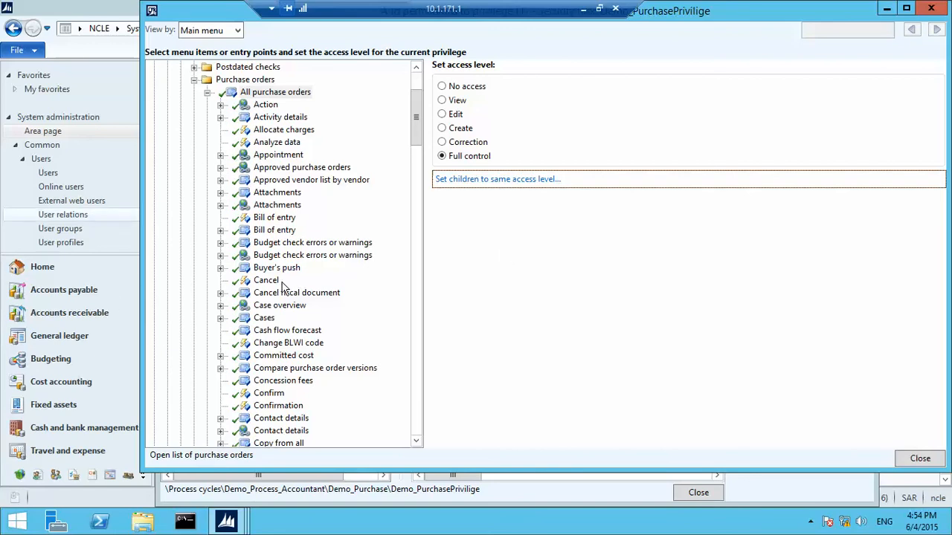
left_click(921, 458)
left_click(698, 492)
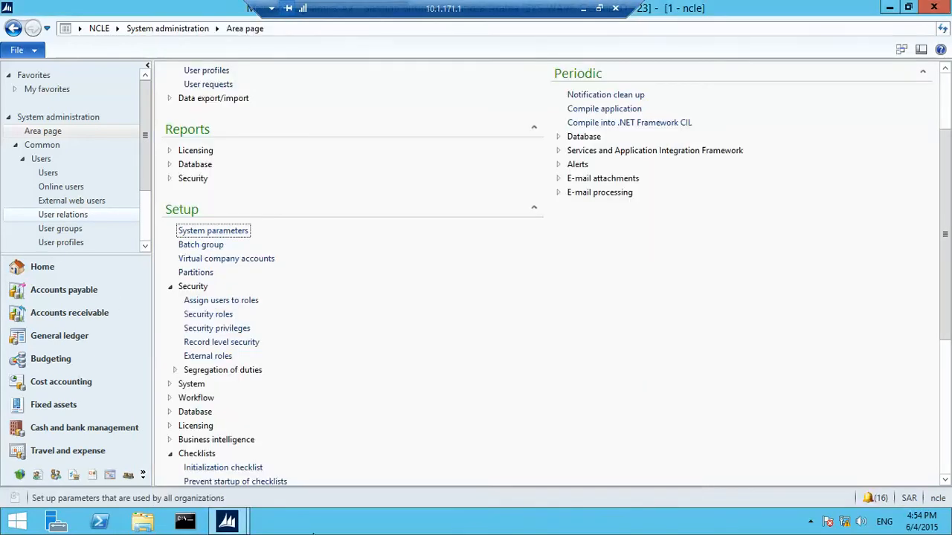
mouse_move(245, 524)
left_click(315, 466)
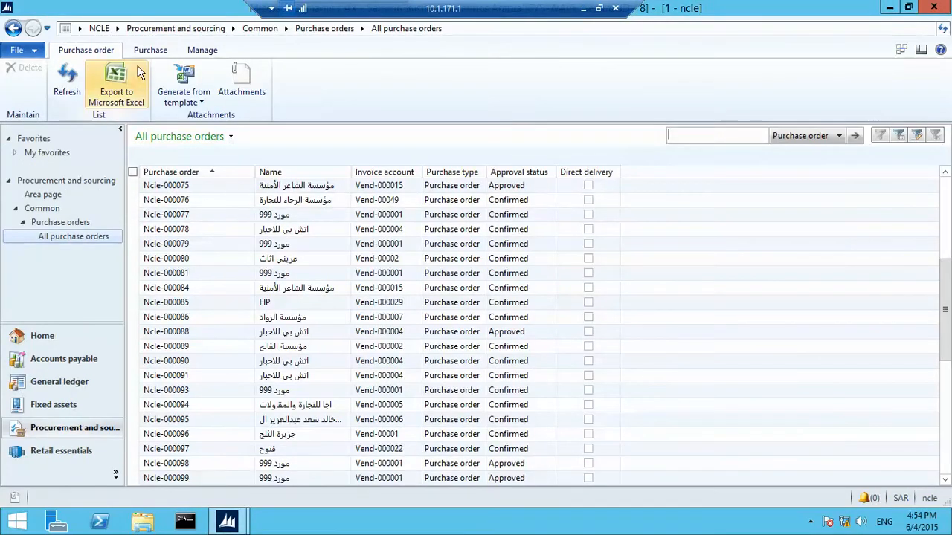
left_click(208, 483)
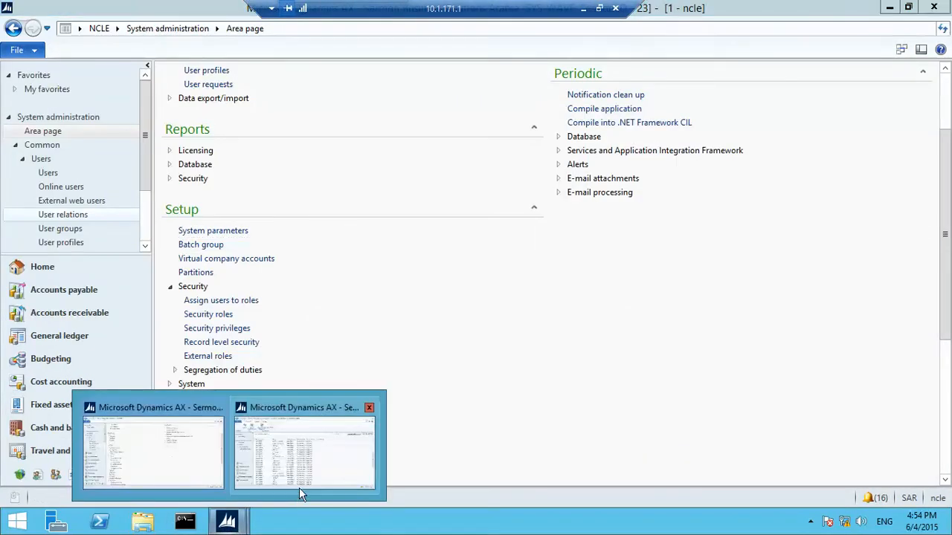
left_click(298, 484)
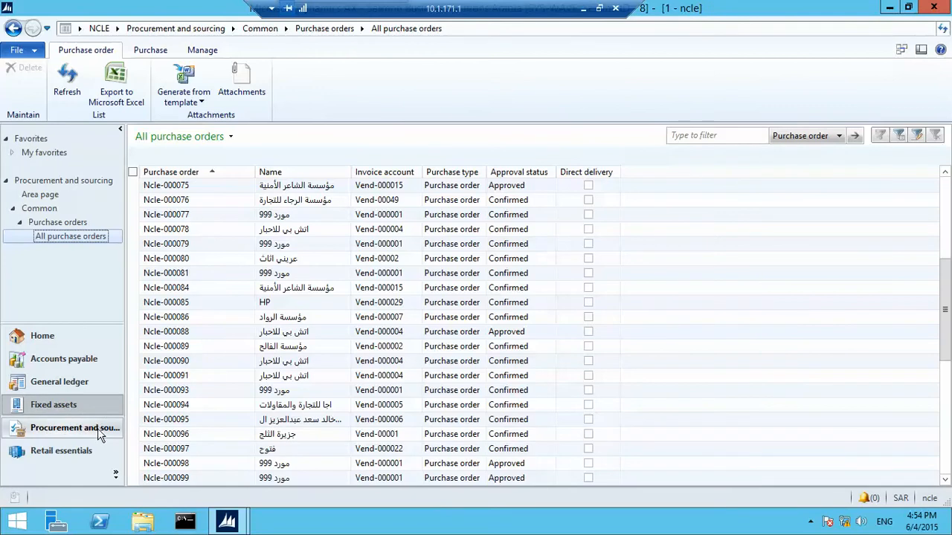
left_click(117, 402)
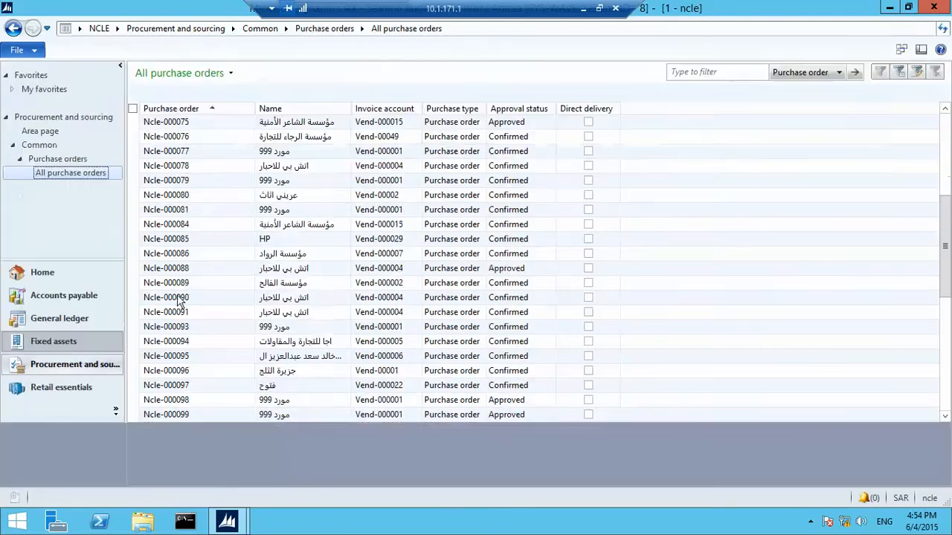
left_click(74, 429)
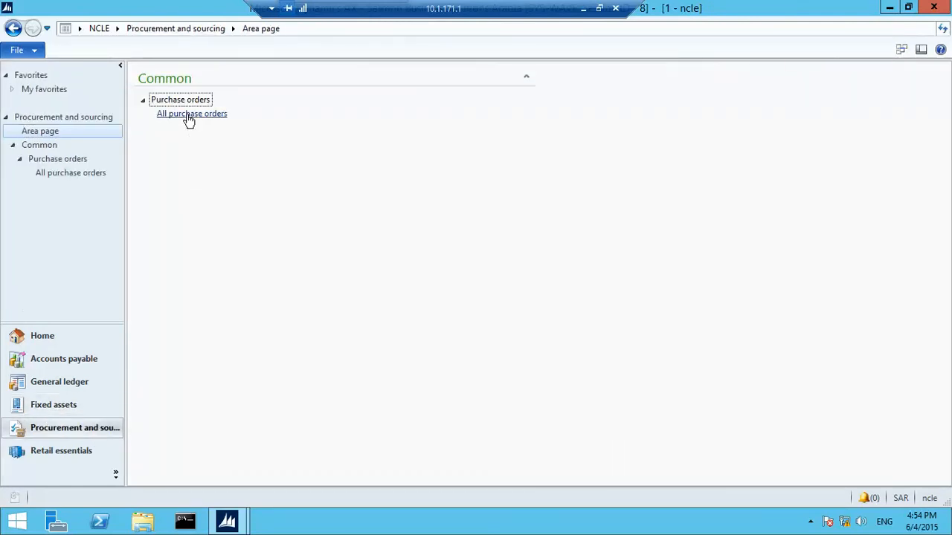
left_click(190, 114)
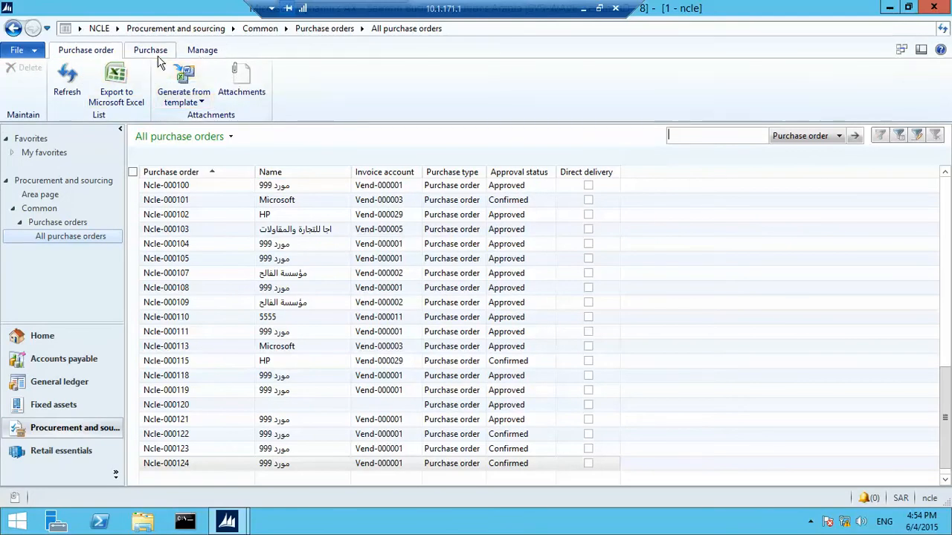
left_click(152, 51)
left_click(201, 50)
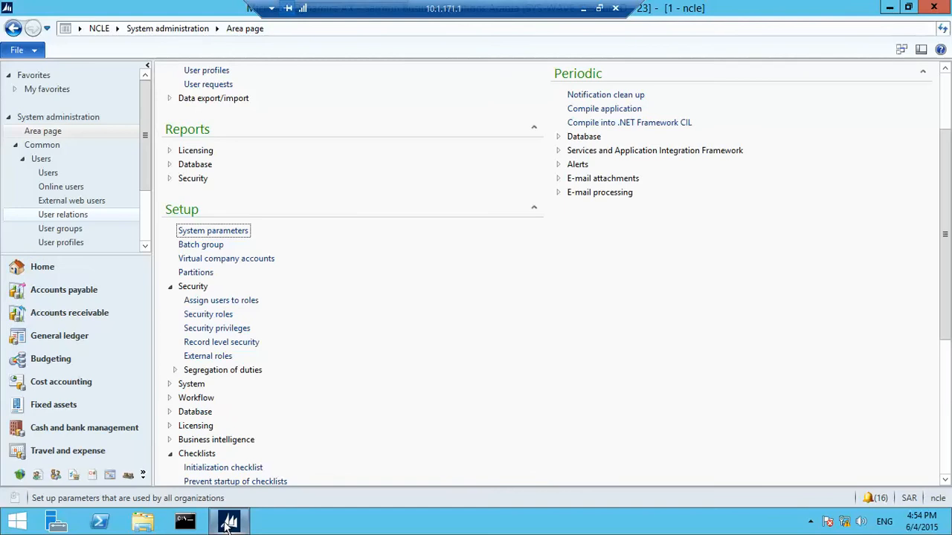
Launch a second Dynamics AX client as a different user, entering that user's credentials
right_click(227, 524)
left_click(425, 473)
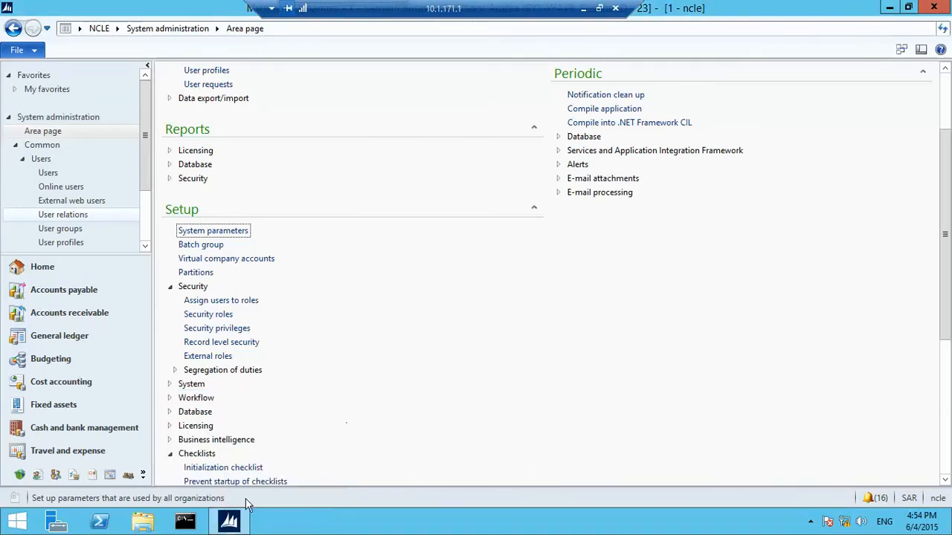
right_click(227, 524)
right_click(287, 453)
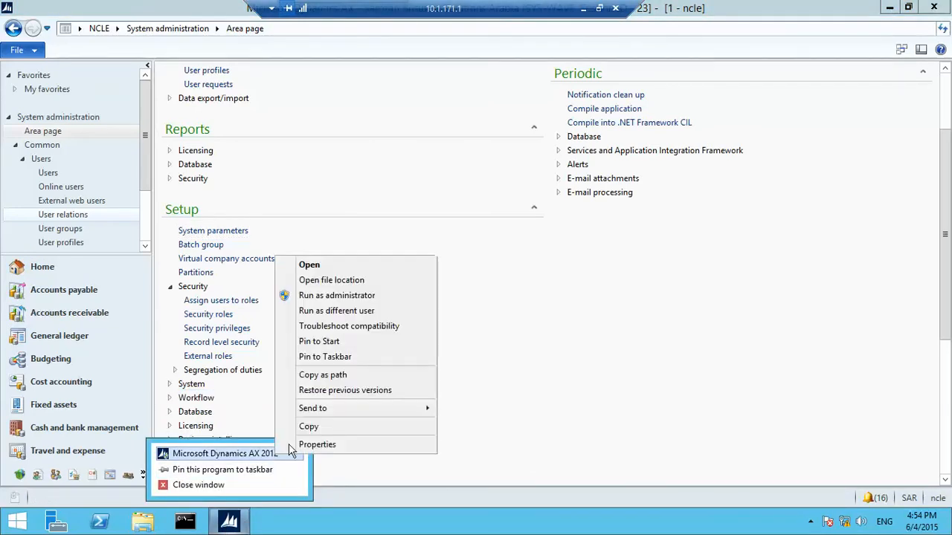
left_click(331, 312)
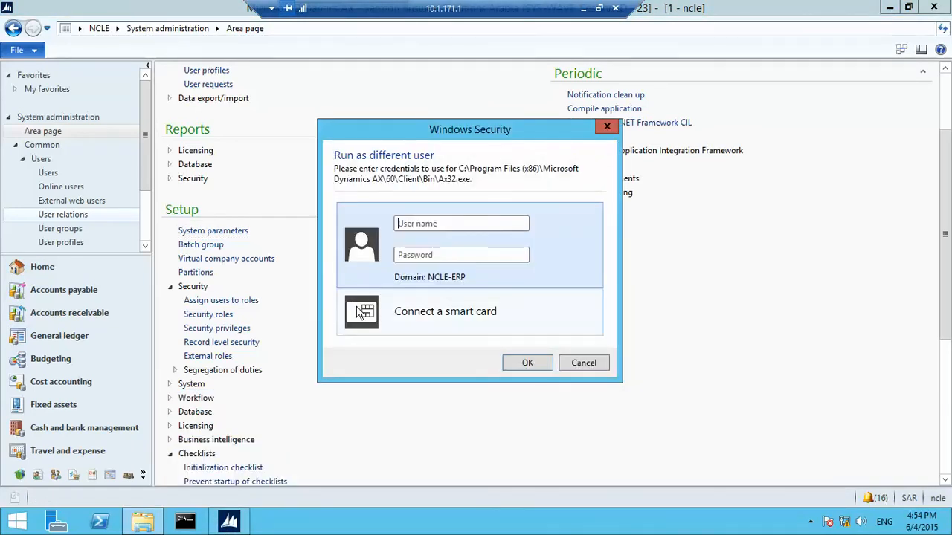
key("Return")
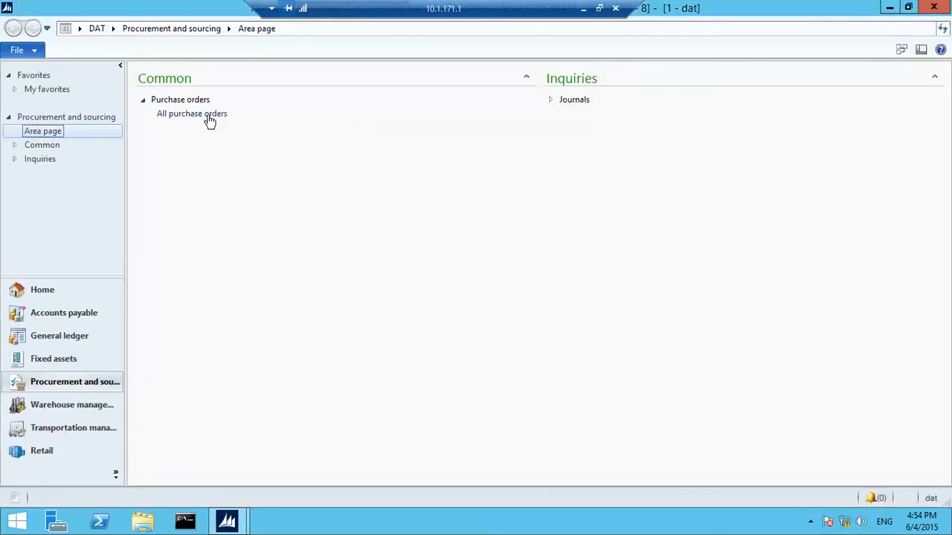
Switch the new client to company Ncle, list All purchase orders, then return to System administration
left_click(206, 114)
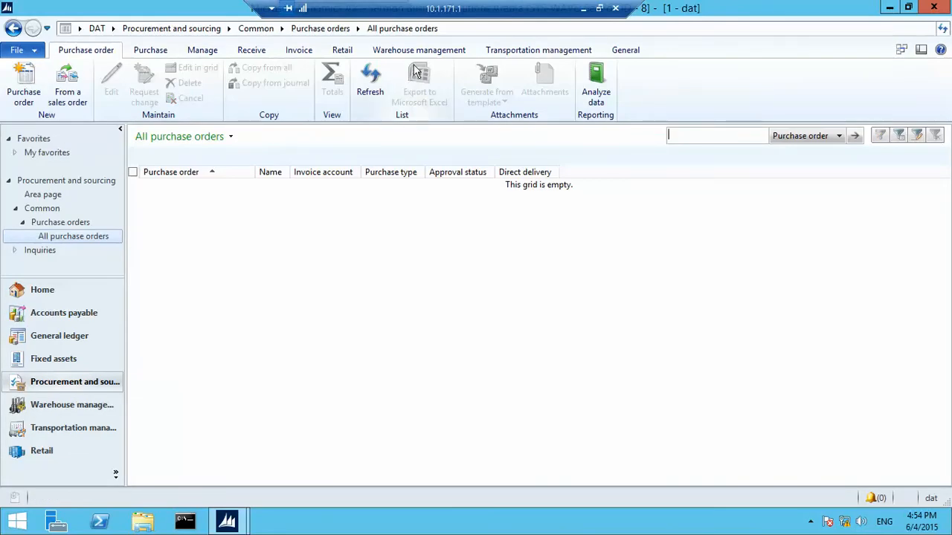
left_click(931, 498)
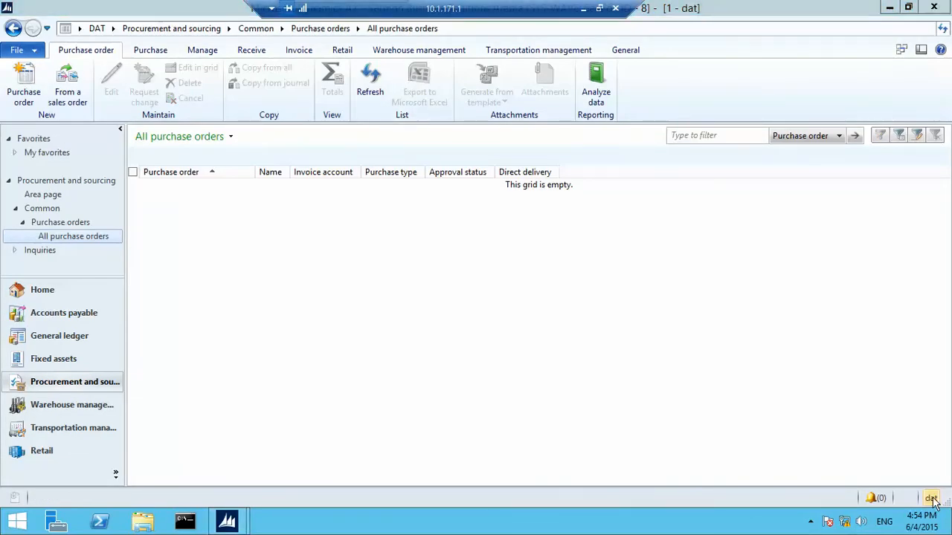
left_click(257, 192)
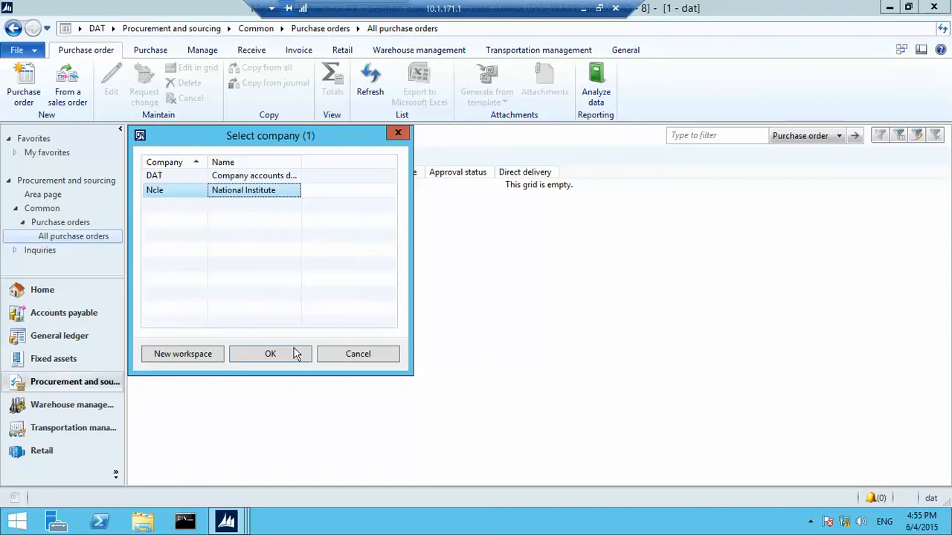
left_click(293, 354)
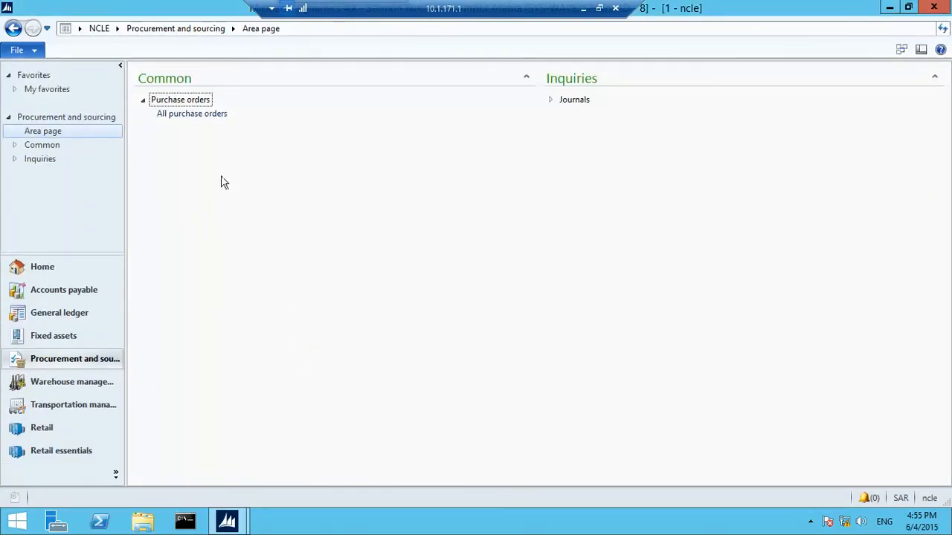
left_click(188, 116)
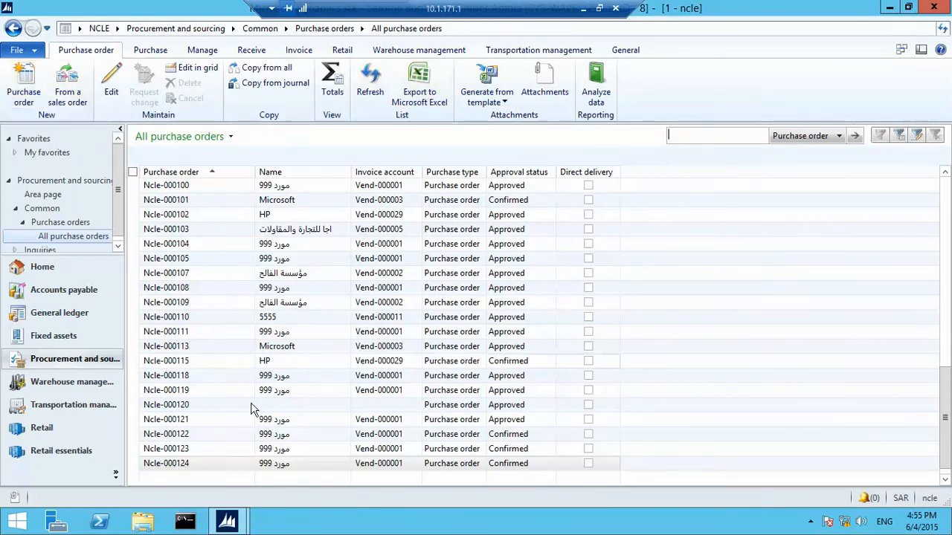
mouse_move(227, 520)
left_click(209, 461)
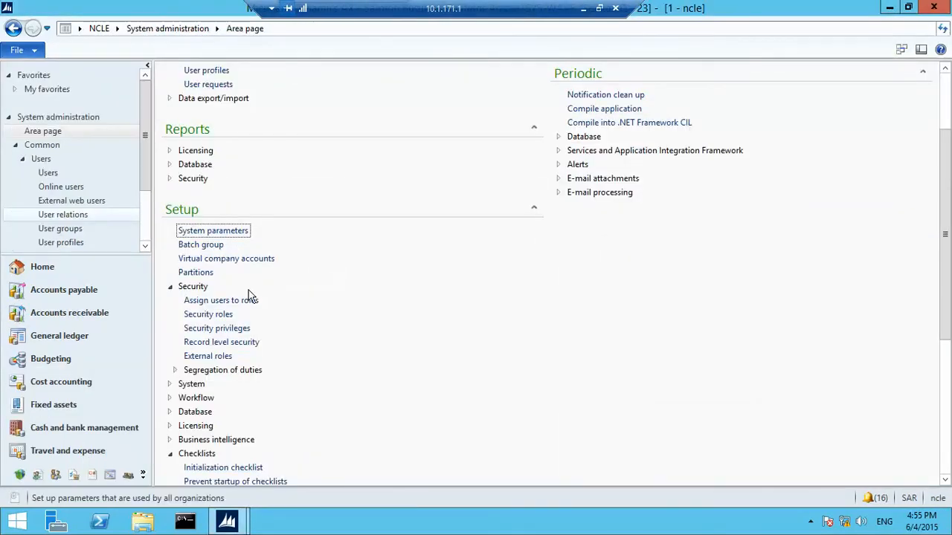
left_click(227, 328)
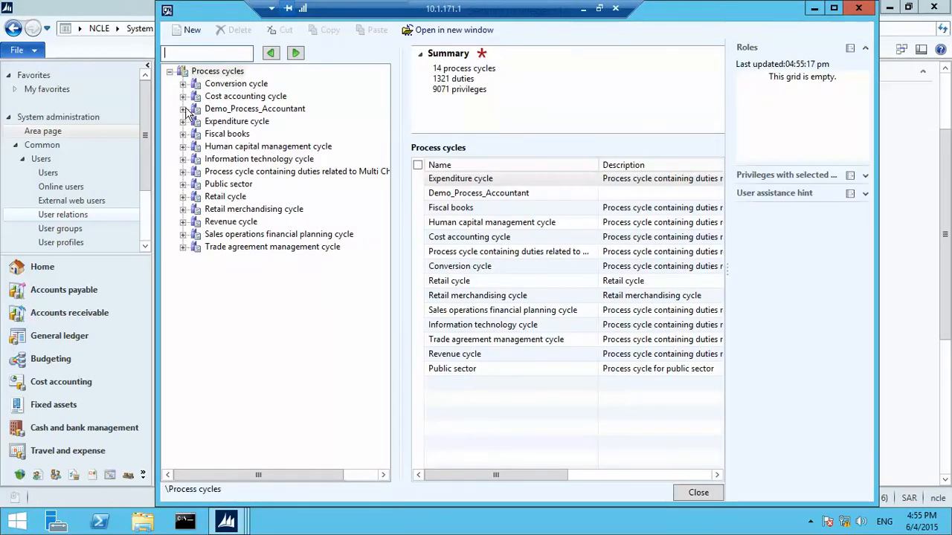
left_click(197, 111)
left_click(197, 134)
left_click(226, 147)
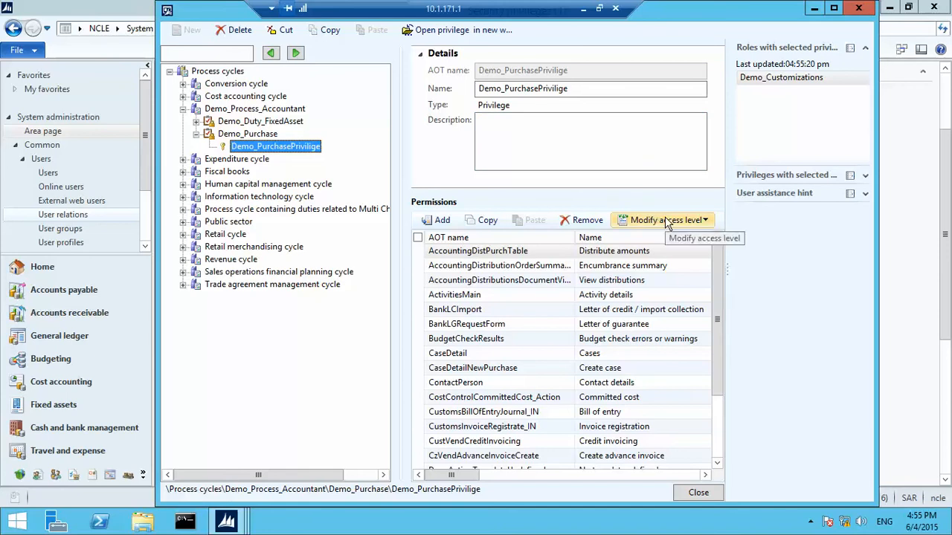
left_click(718, 399)
left_click(718, 451)
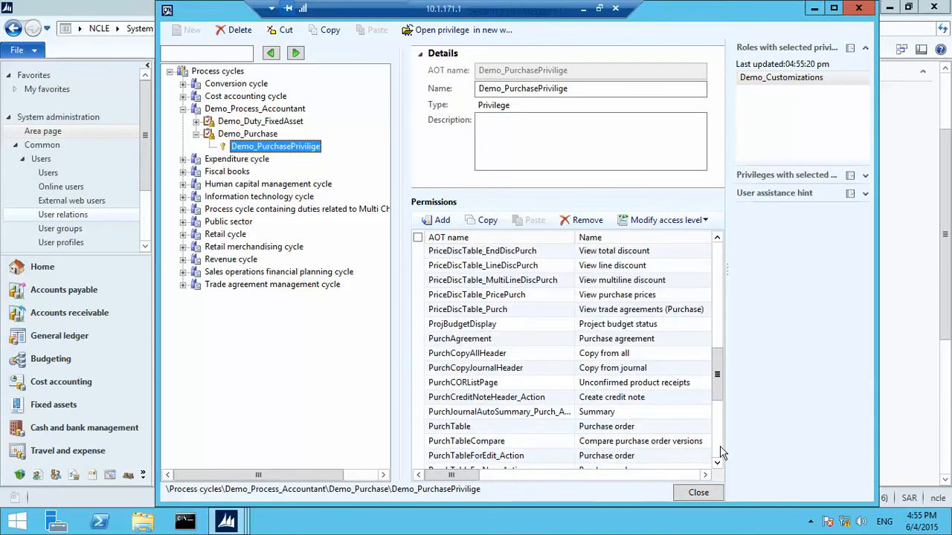
left_click(698, 492)
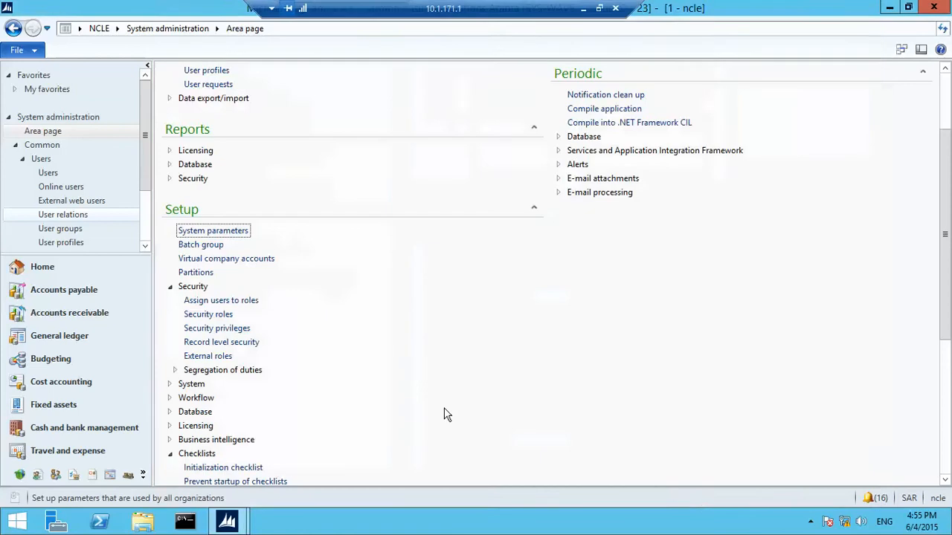
Open Security roles and select Demo_PurchasePrivilige within the Demo_Customizations role
left_click(238, 313)
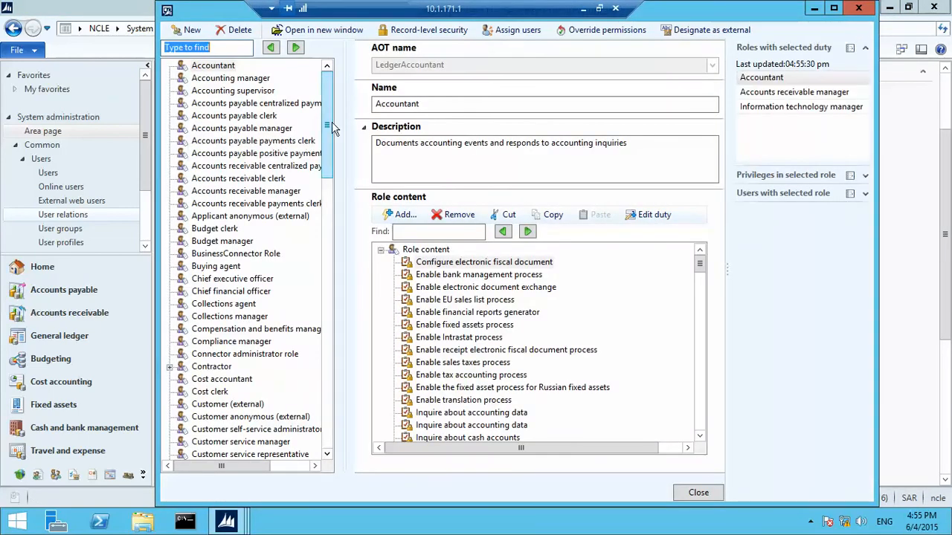
left_click_drag(332, 127, 329, 200)
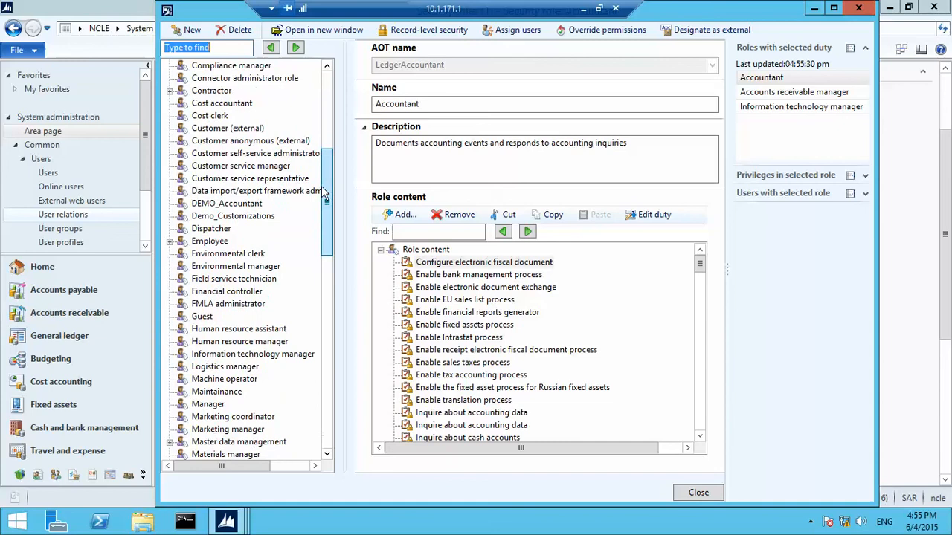
left_click(234, 216)
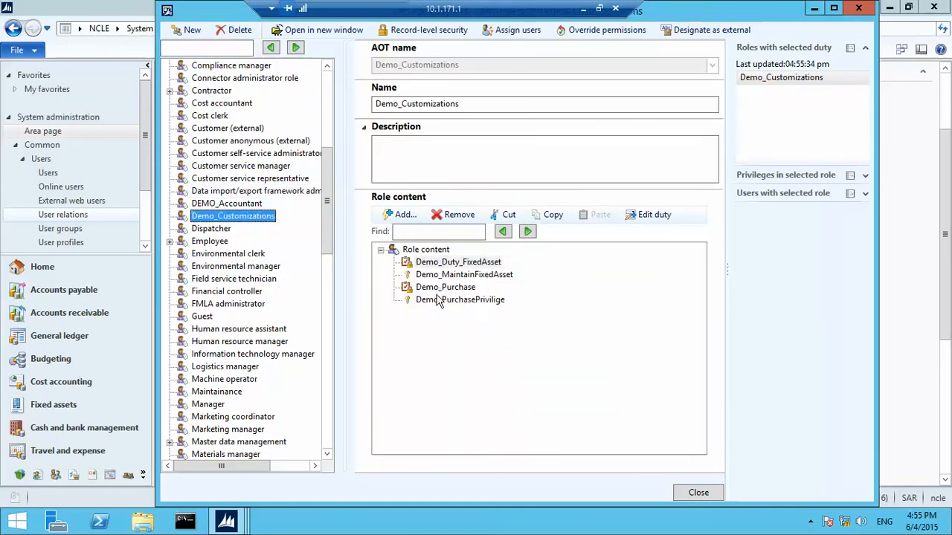
left_click(439, 299)
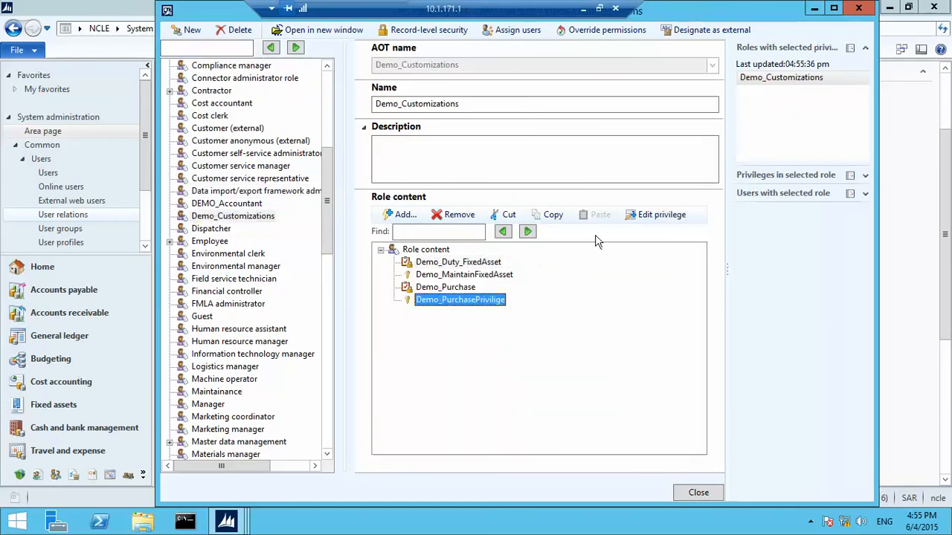
Review permission overrides, leaving PURCHTABLE's CREATELINK control at Full control with no override
left_click(600, 33)
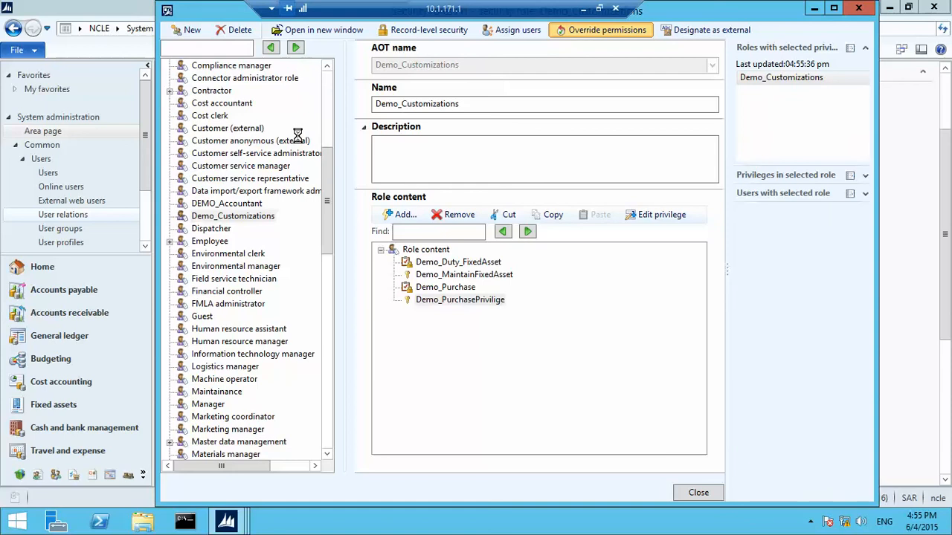
left_click(181, 135)
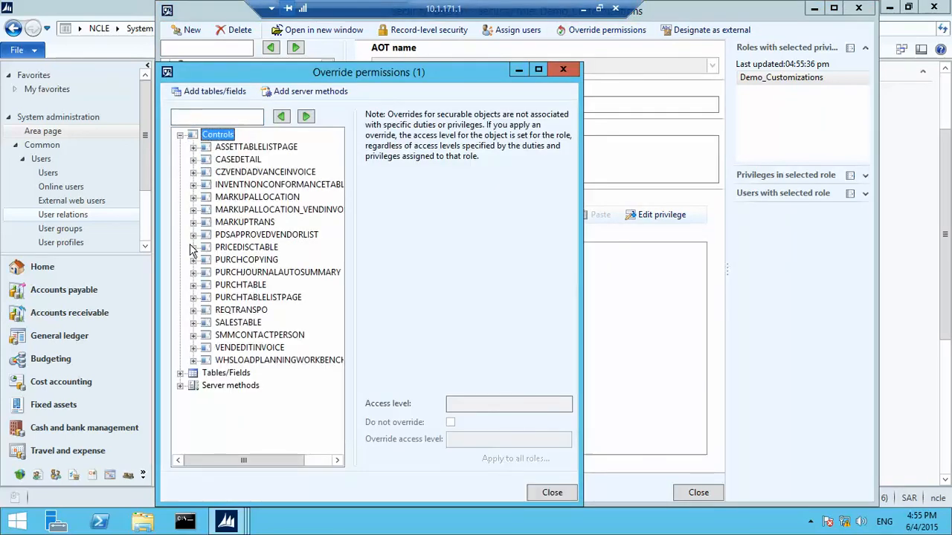
left_click(192, 285)
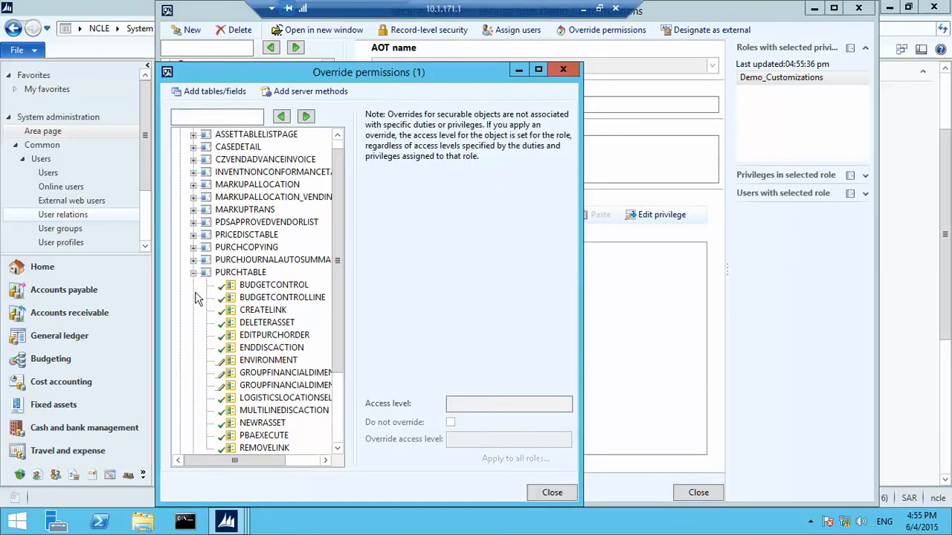
left_click(274, 311)
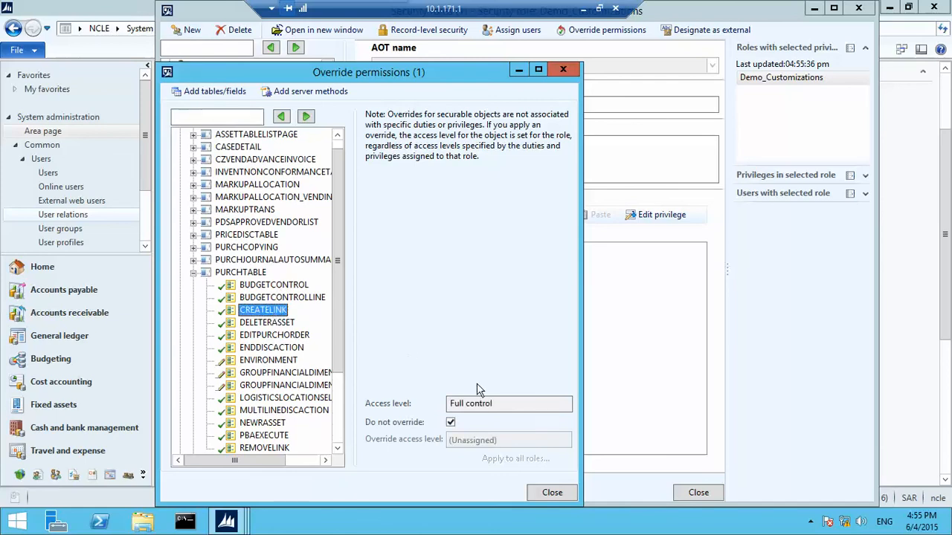
left_click(451, 423)
left_click_drag(342, 355, 332, 408)
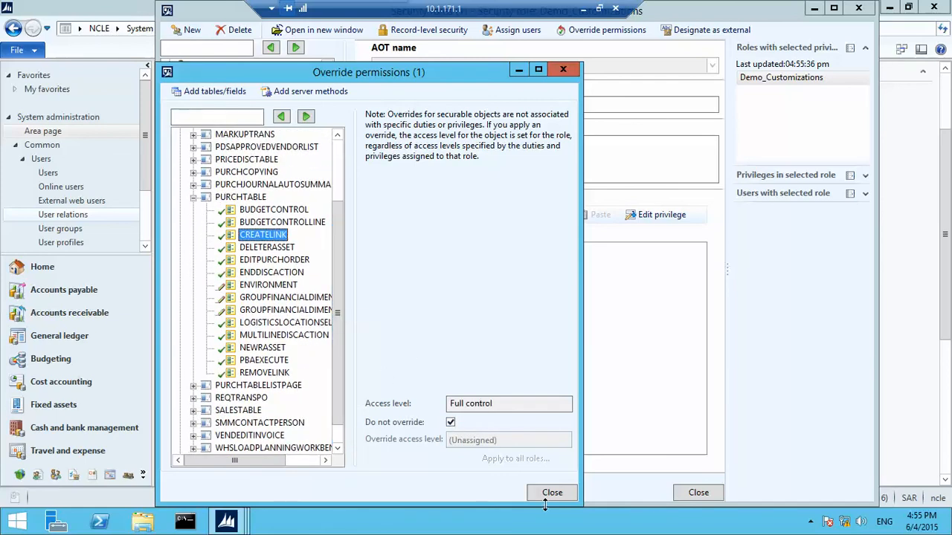
left_click(552, 492)
Reopen Security privileges at Demo_Process_Accountant > Demo_Purchase > Demo_PurchasePrivilige and add menu-item permissions
left_click(698, 493)
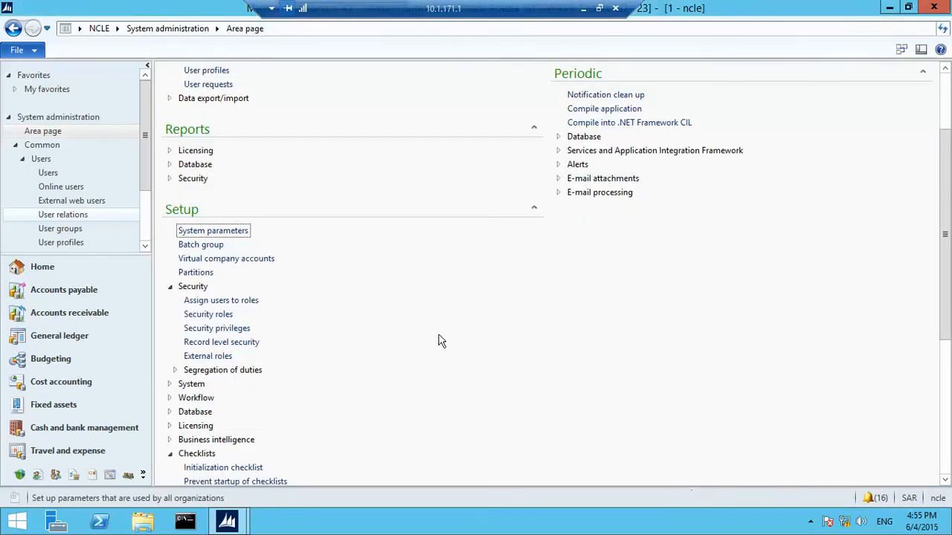
left_click(216, 328)
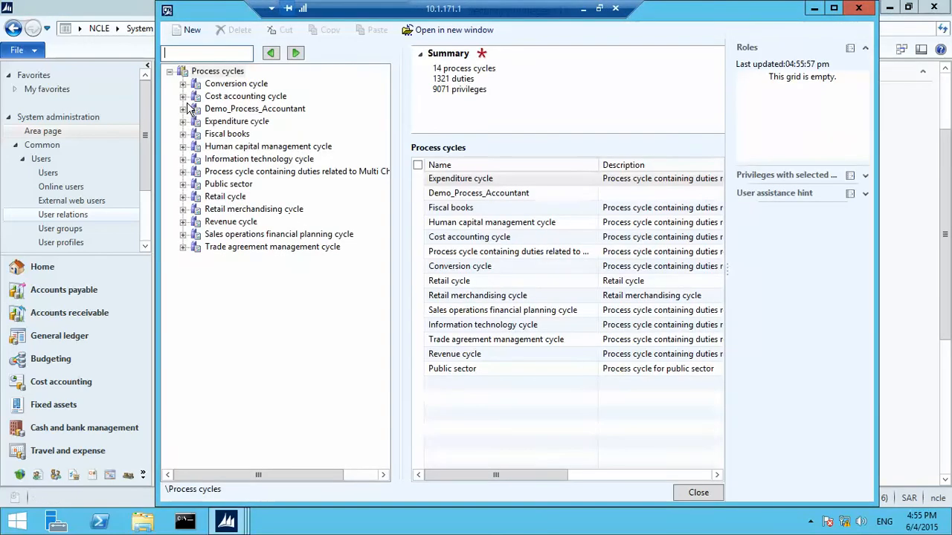
left_click(182, 109)
left_click(196, 134)
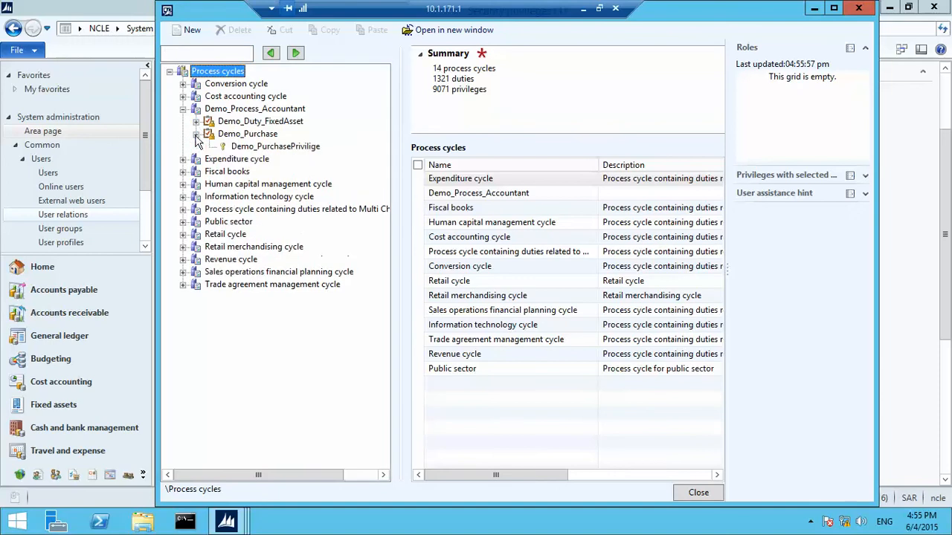
left_click(232, 147)
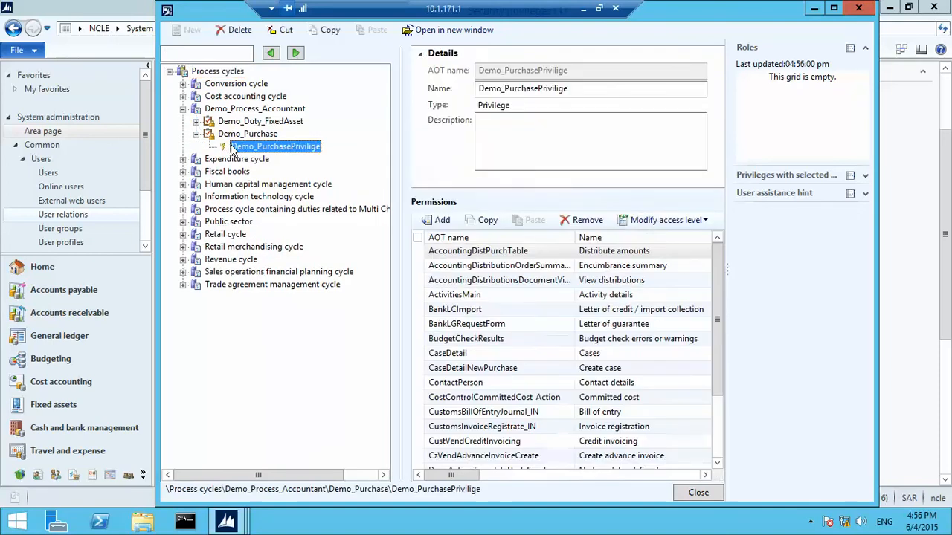
left_click(449, 225)
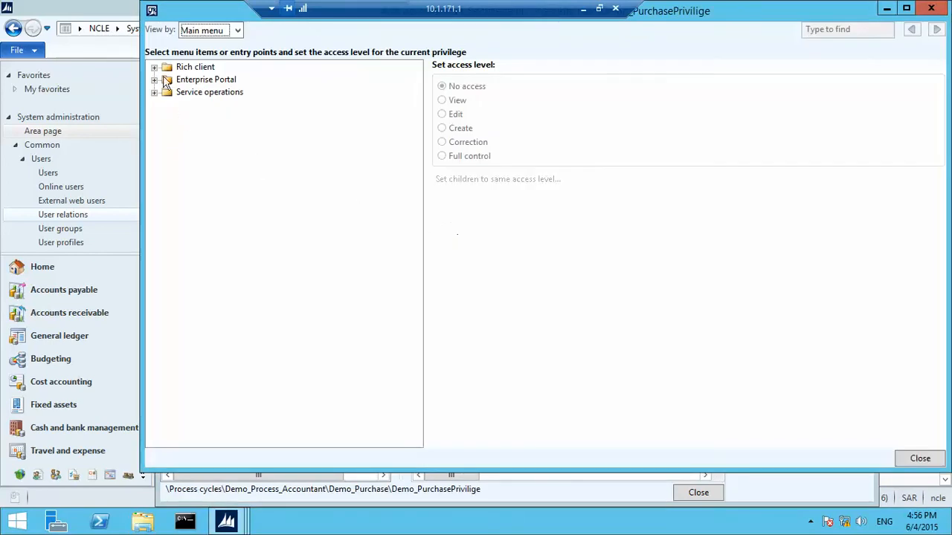
Expand Rich client > Accounts payable > Common and browse its menu items
left_click(154, 67)
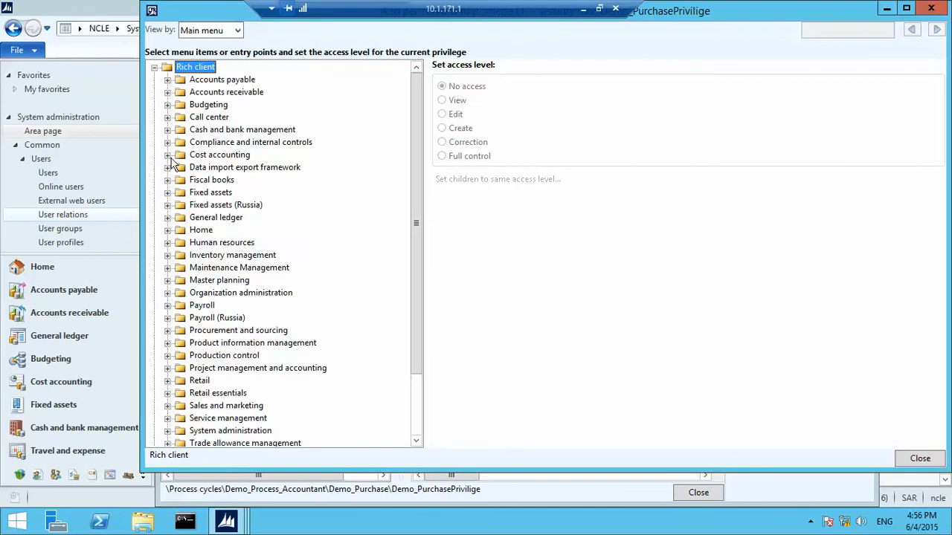
left_click(168, 80)
left_click(181, 93)
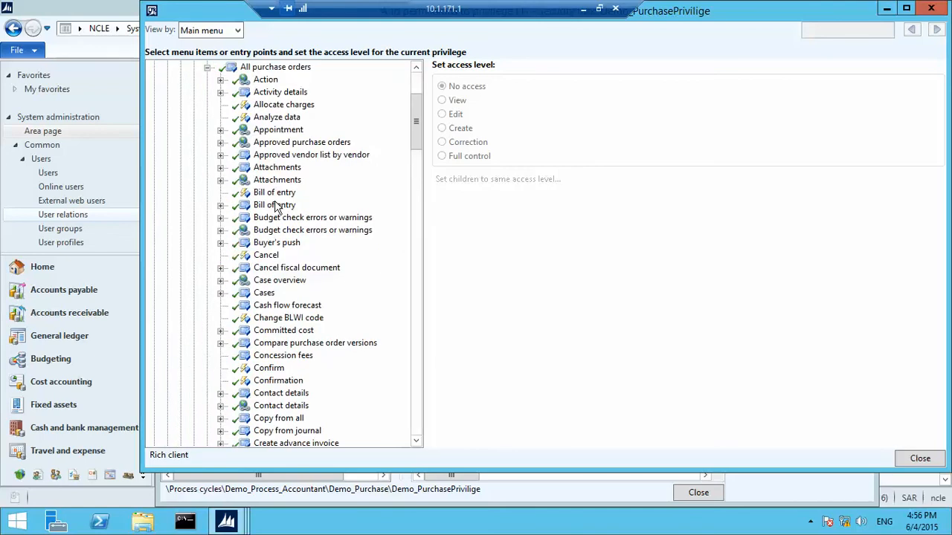
left_click_drag(414, 119, 420, 198)
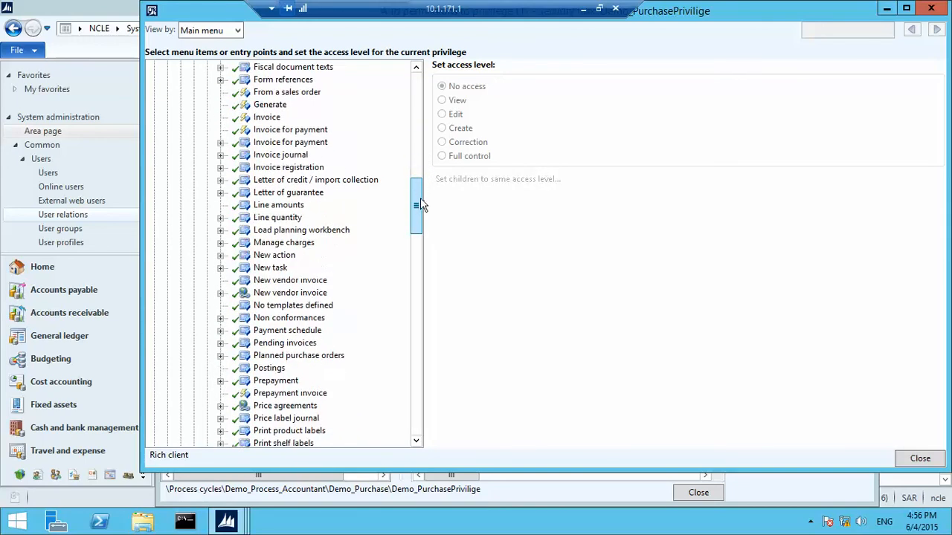
left_click(269, 269)
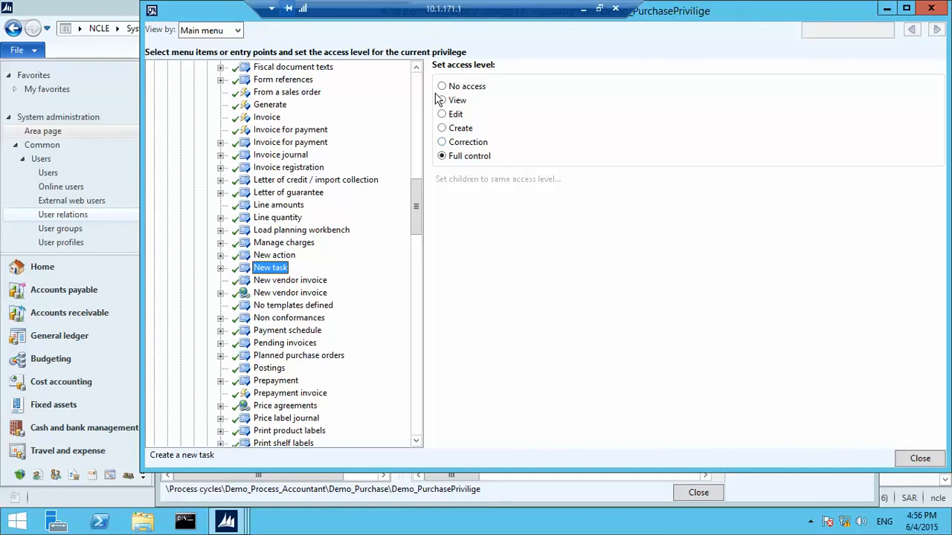
left_click_drag(417, 208, 417, 239)
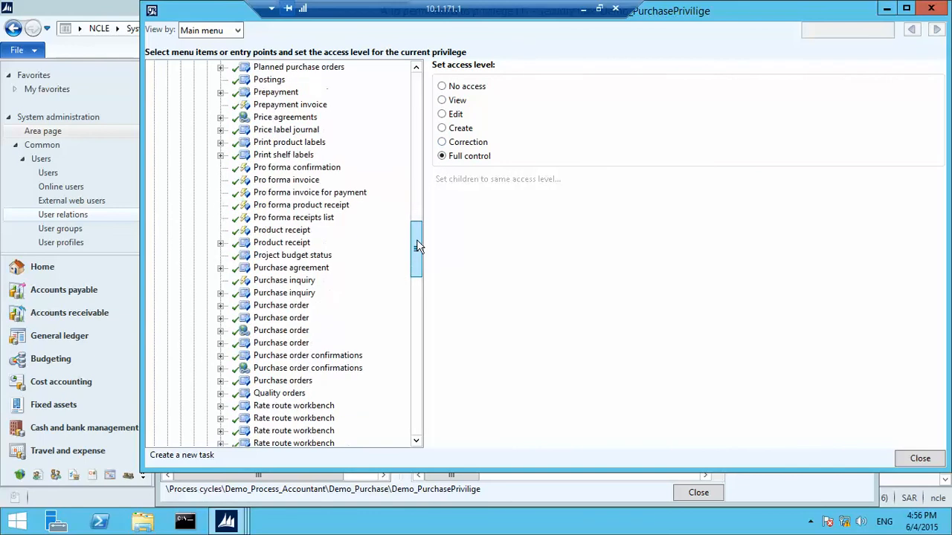
Set the create-or-update Purchase order menu item to No access and close the dialog
left_click(311, 293)
left_click(301, 318)
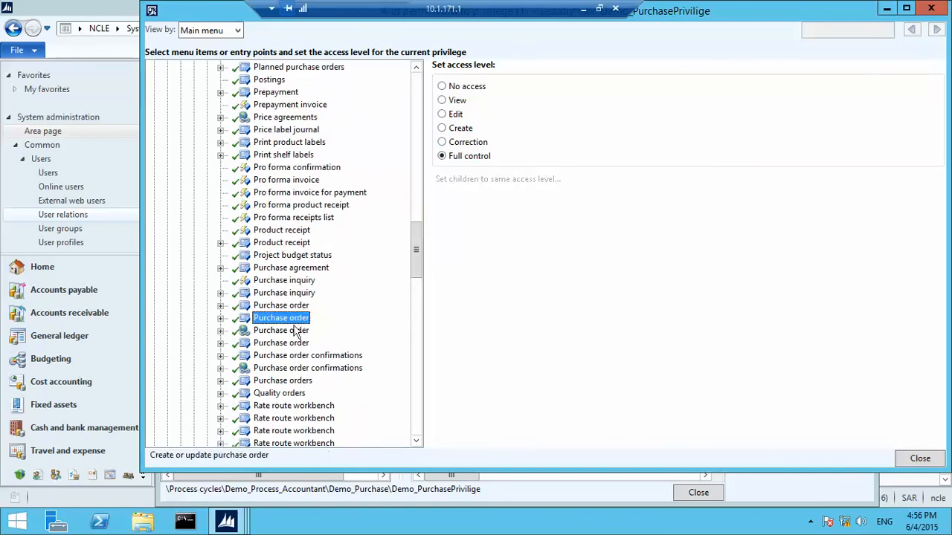
left_click(292, 331)
left_click(278, 323)
left_click(221, 317)
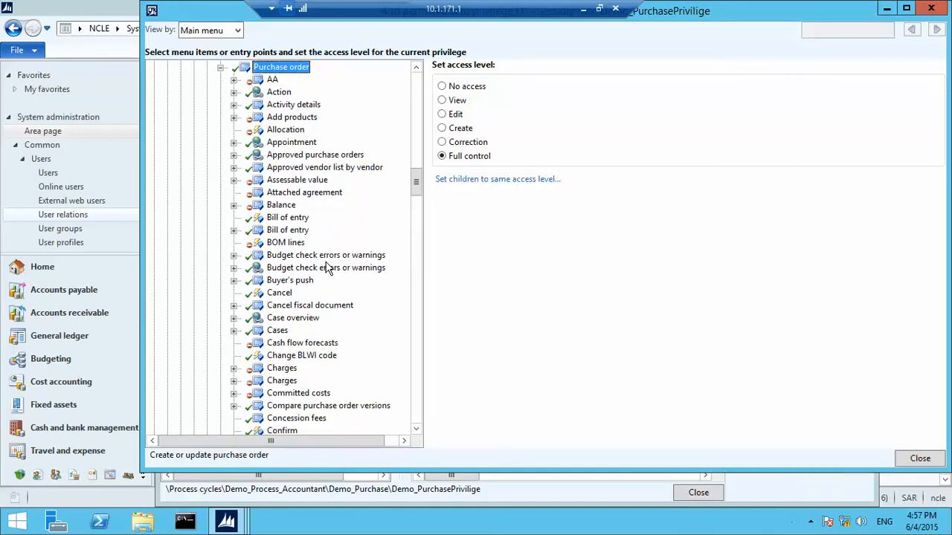
scroll(230, 67, "up", 4)
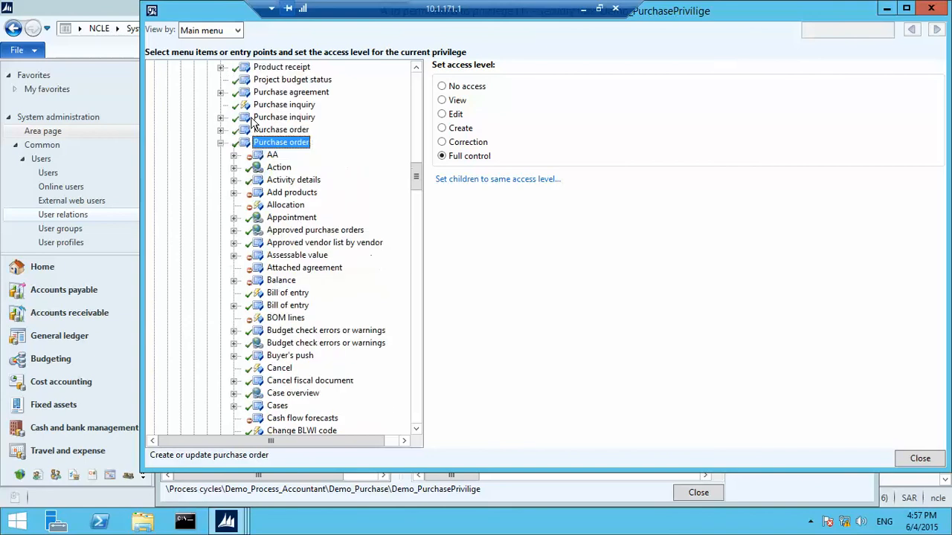
left_click(221, 217)
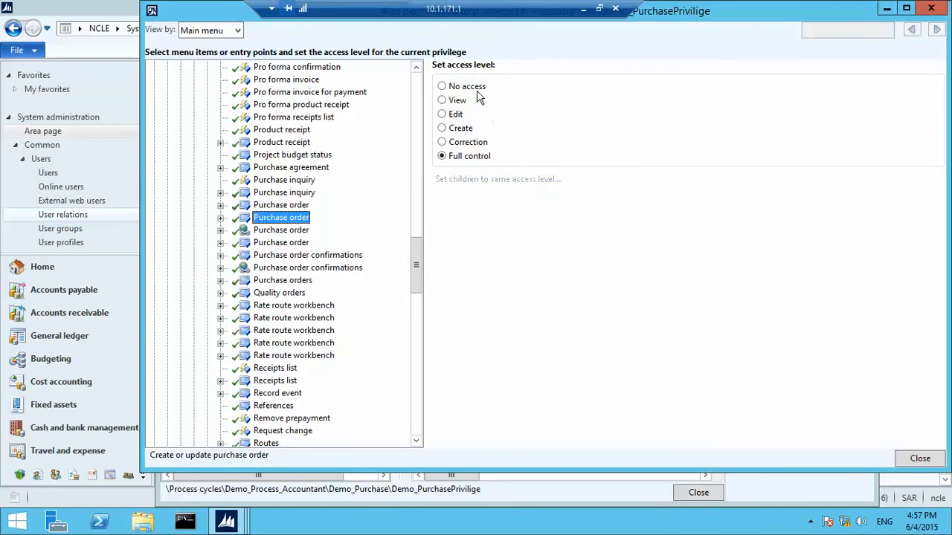
left_click(442, 87)
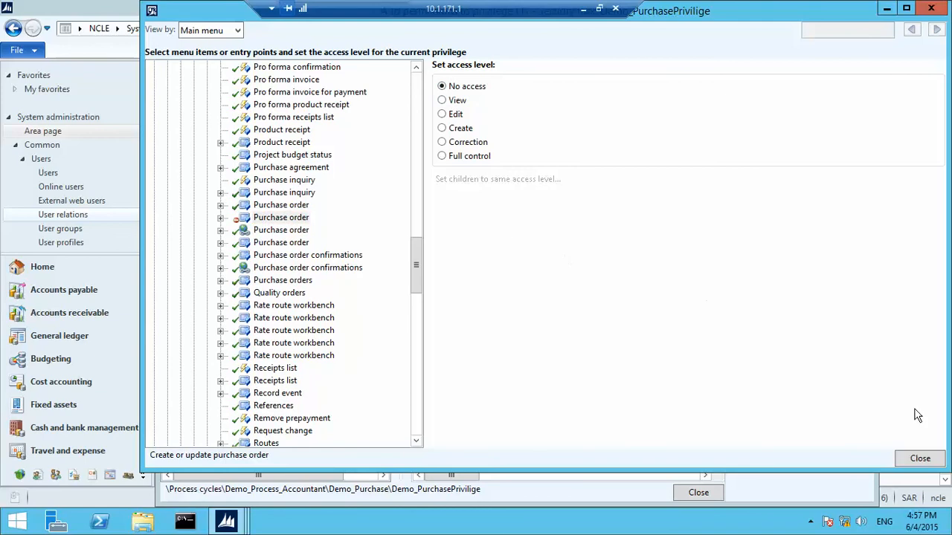
left_click(919, 458)
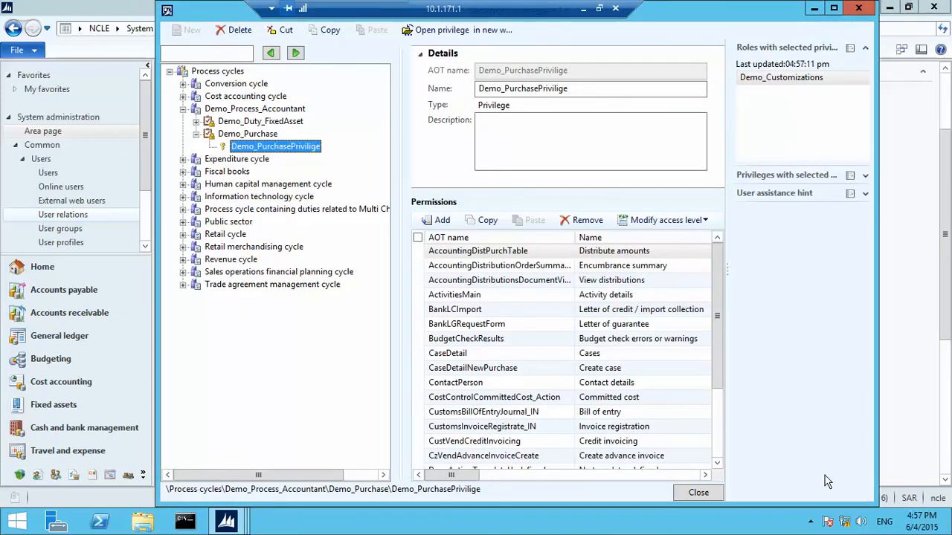
Close the Security privileges form and bring the Dynamics AX window forward
left_click(698, 493)
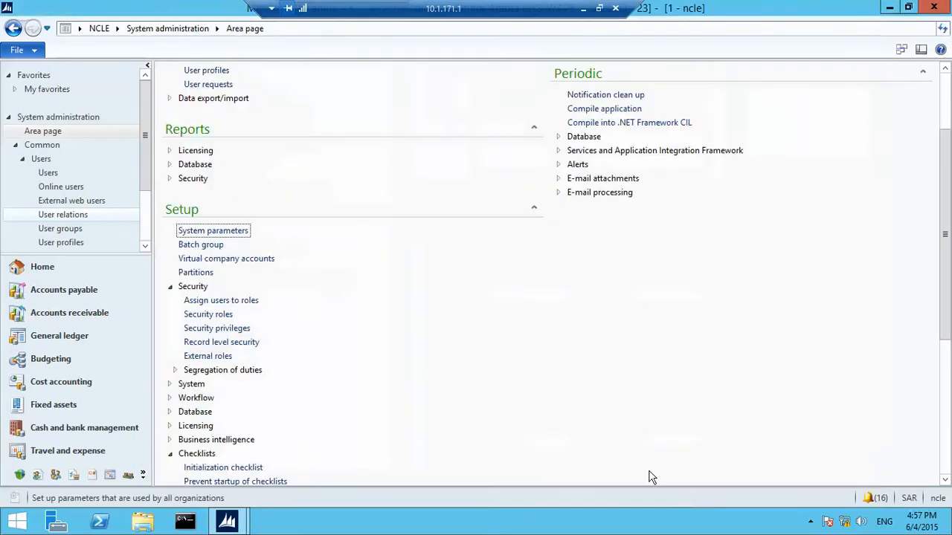
left_click(185, 521)
mouse_move(227, 520)
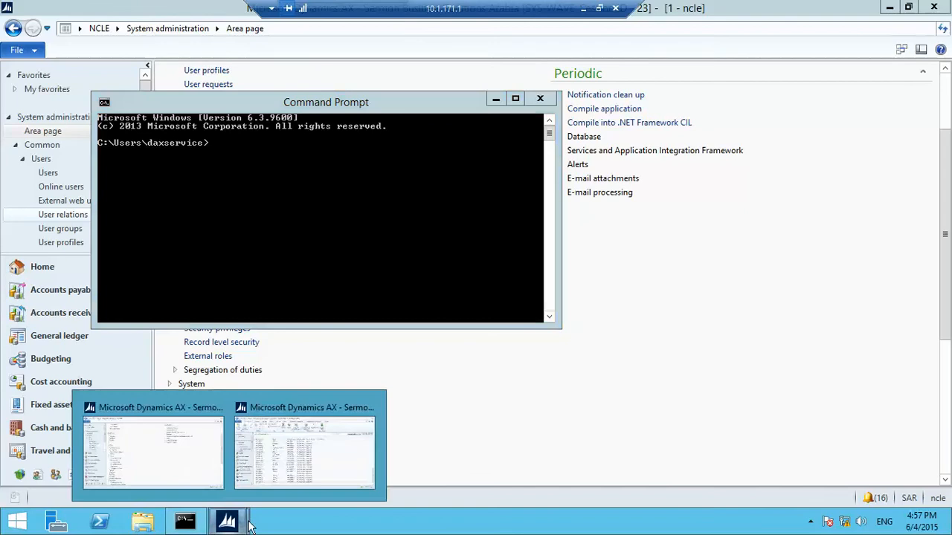
left_click(311, 478)
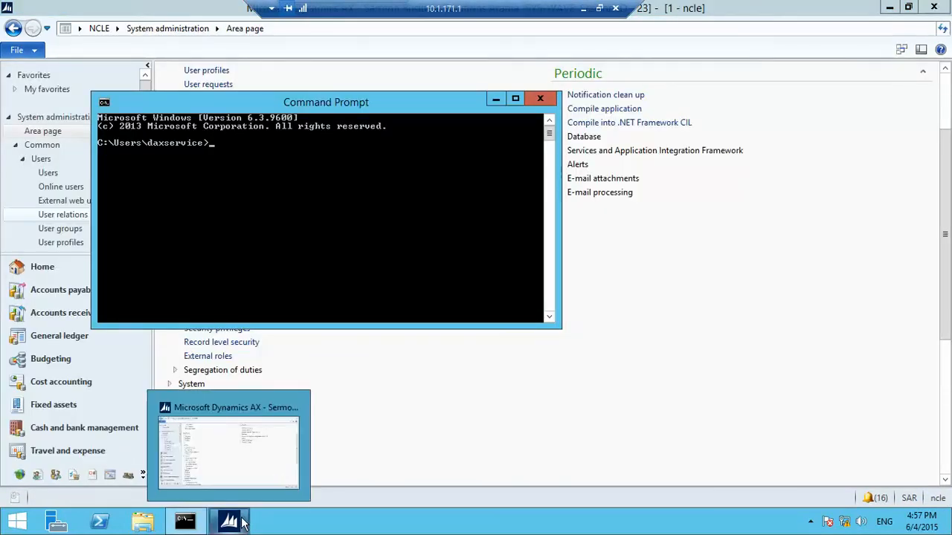
Launch another Dynamics AX client as a different user with that user's login and password
right_click(241, 517)
right_click(271, 461, "shift")
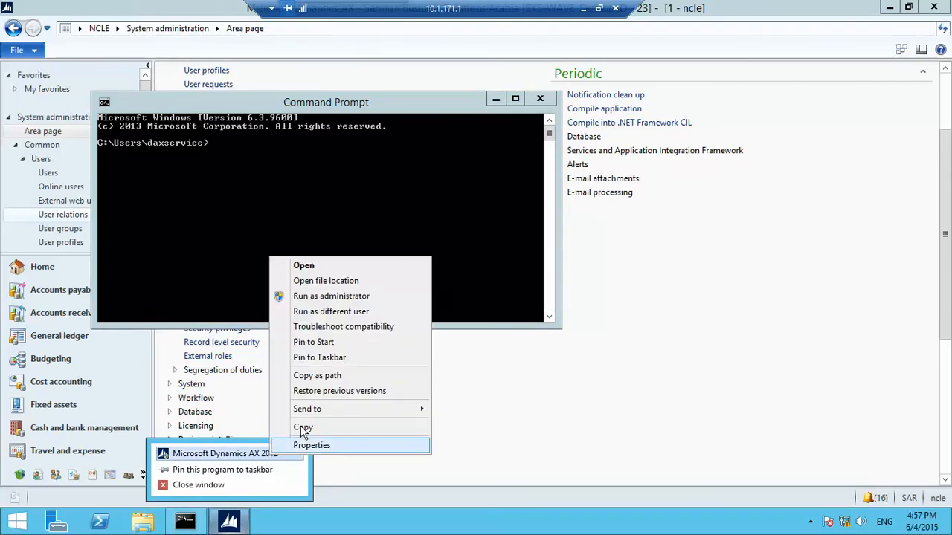
left_click(362, 309)
type("n")
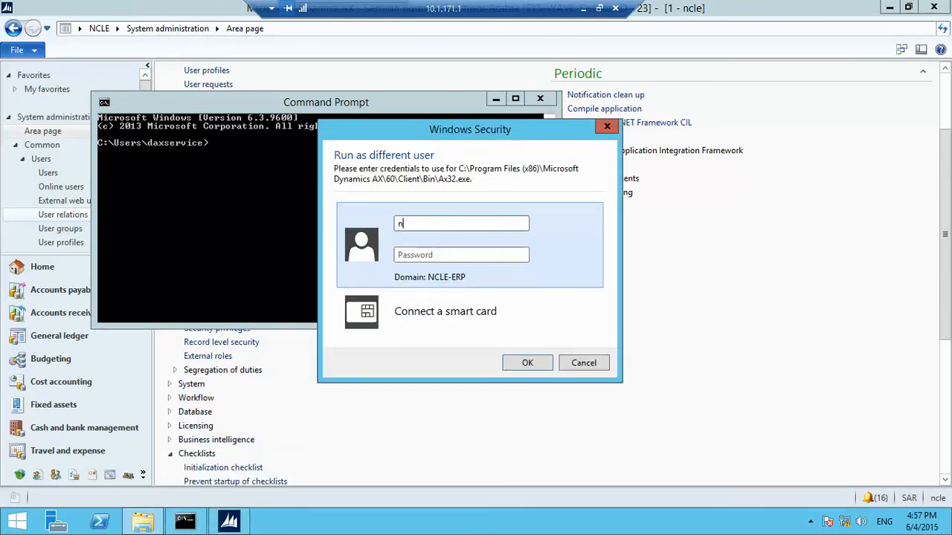
type("cle7")
key("Tab")
type("********")
key("Return")
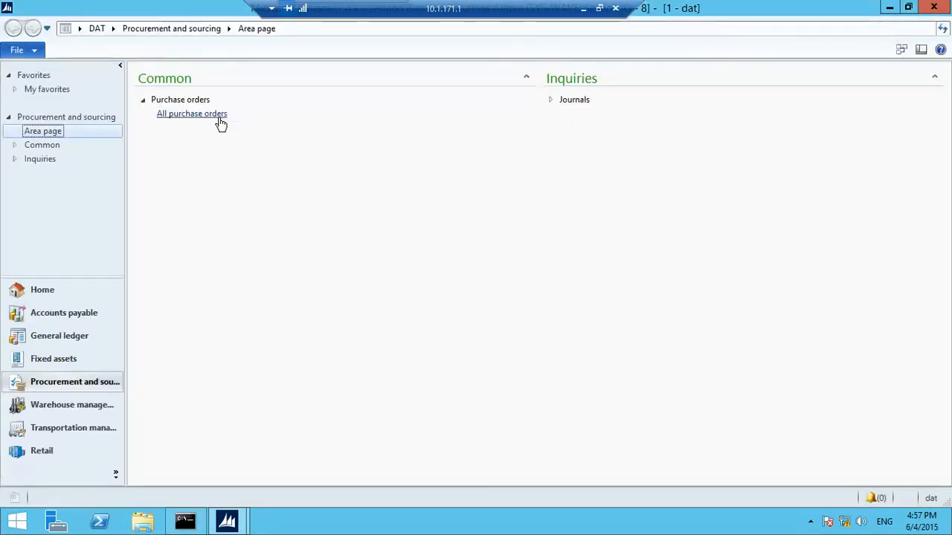
Open All purchase orders as the test user, find it empty under Manage and Purchase, close Command Prompt
left_click(220, 117)
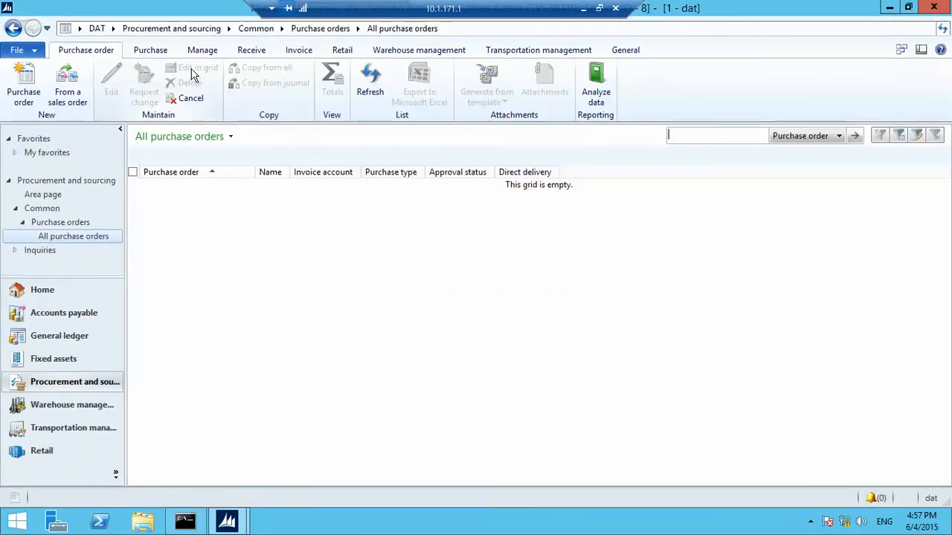
left_click(196, 50)
left_click(151, 53)
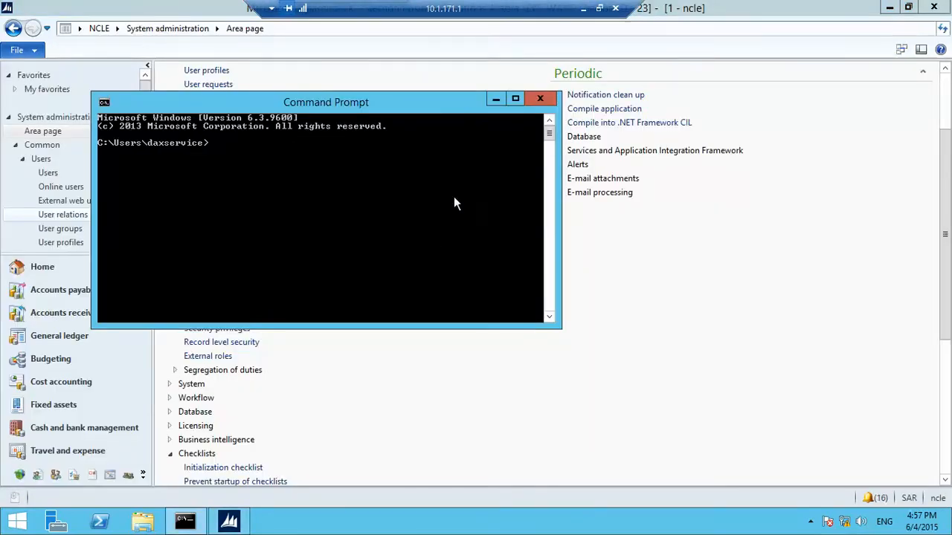
left_click(539, 98)
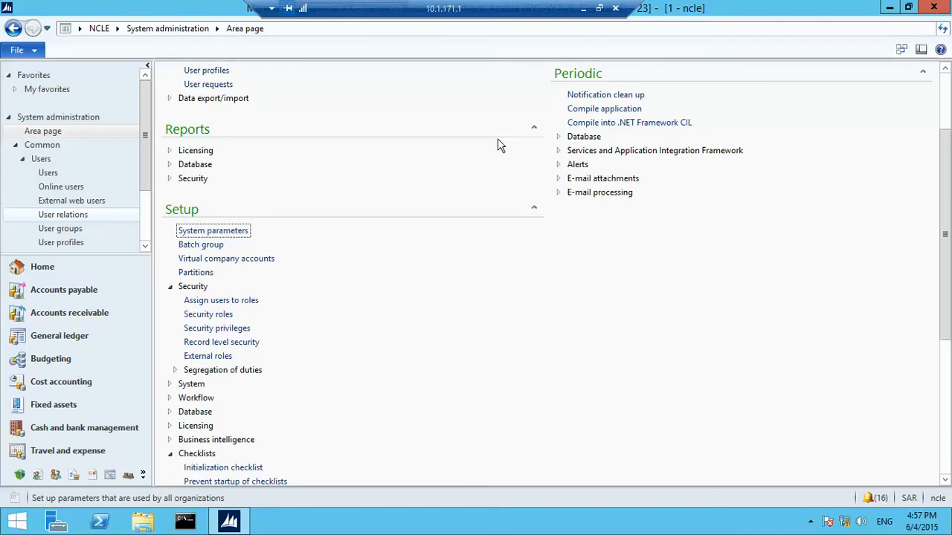
In the AOT, expand Security > Roles > Demo_Customizations with its Duties, Privileges and Permissions
key("ctrl+shift+w")
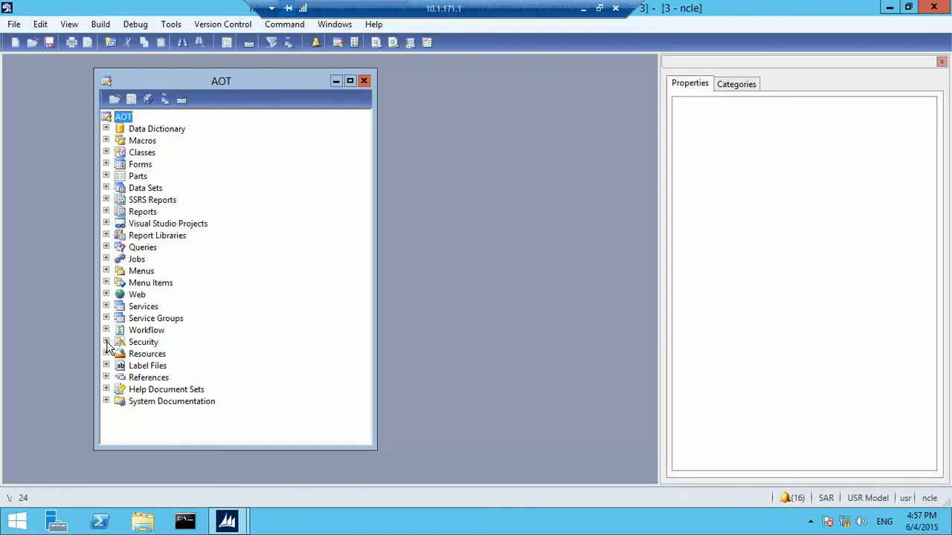
left_click(106, 342)
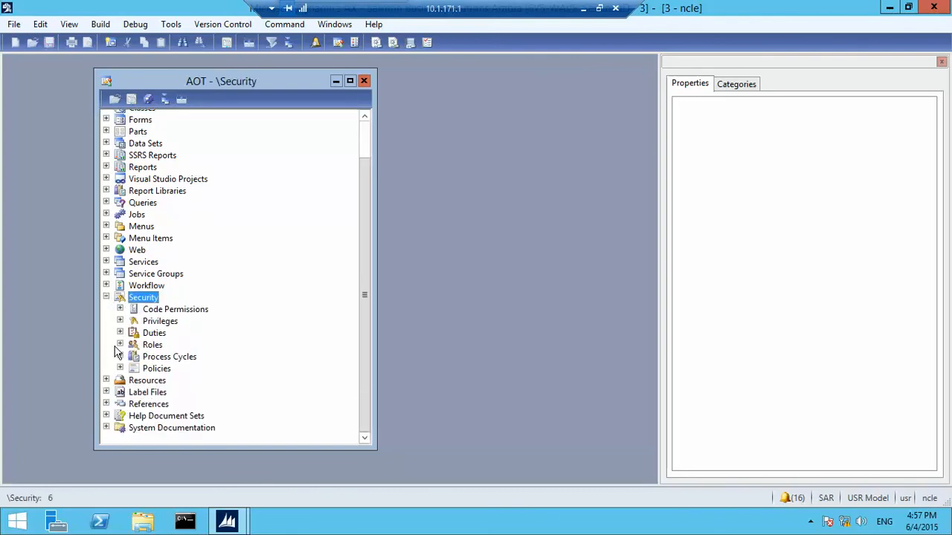
left_click(119, 345)
left_click(172, 333)
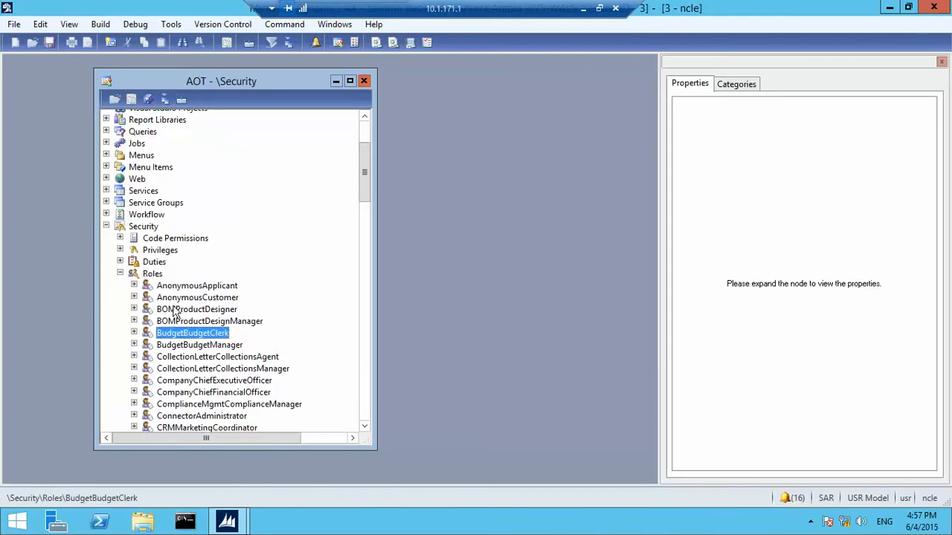
type("demo")
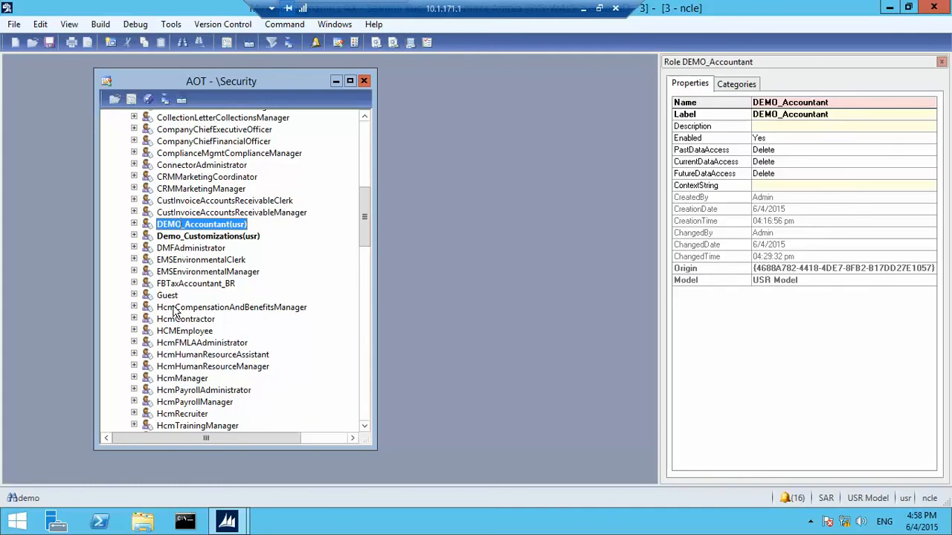
double_click(147, 237)
double_click(162, 248)
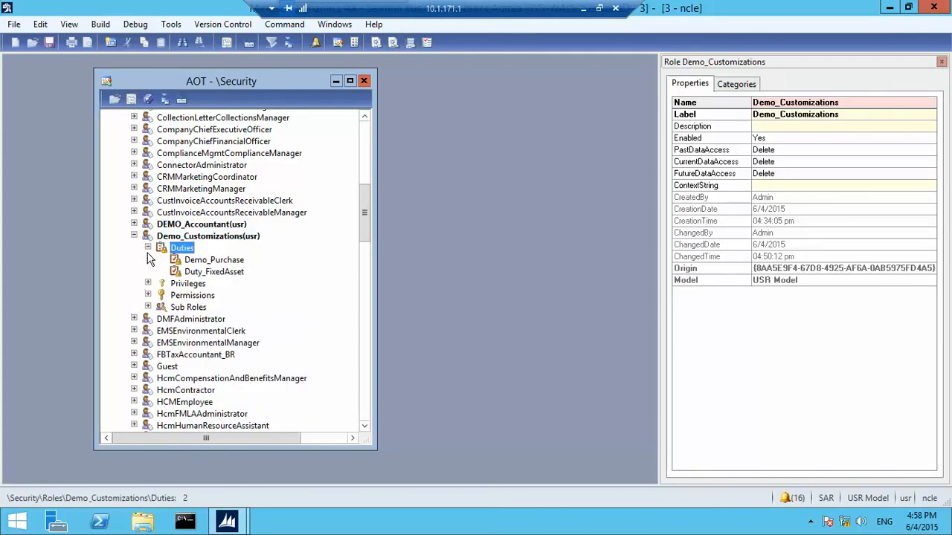
double_click(151, 284)
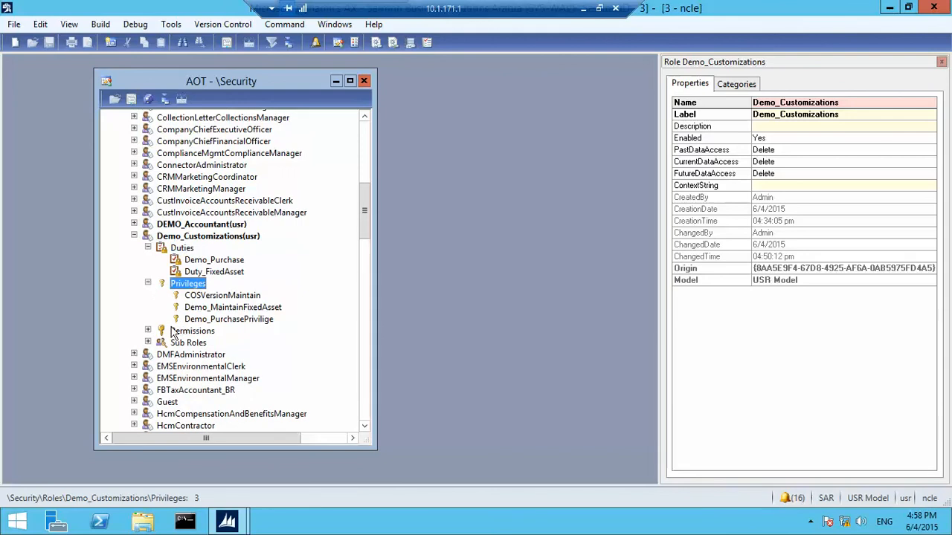
left_click(146, 342)
double_click(147, 330)
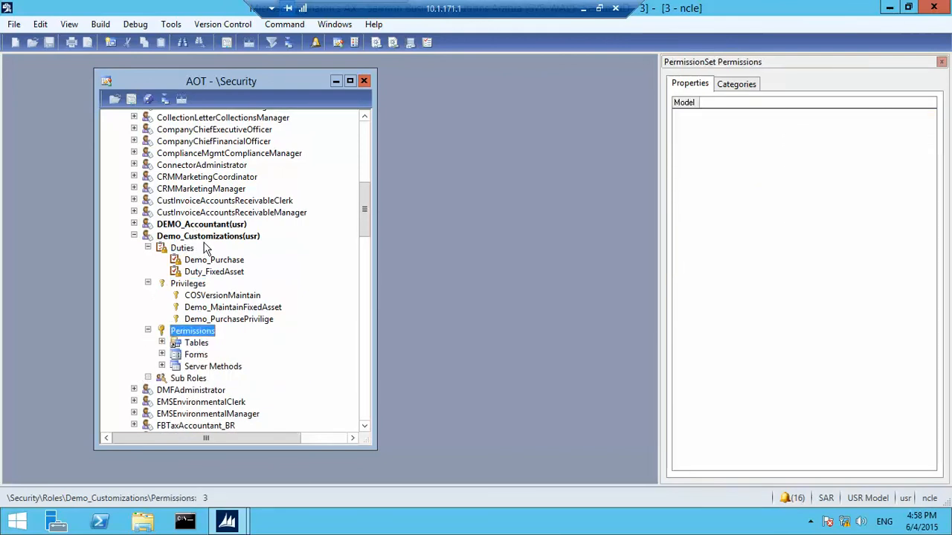
Collapse the Roles and Security nodes and minimize the remote desktop session
right_click(212, 236)
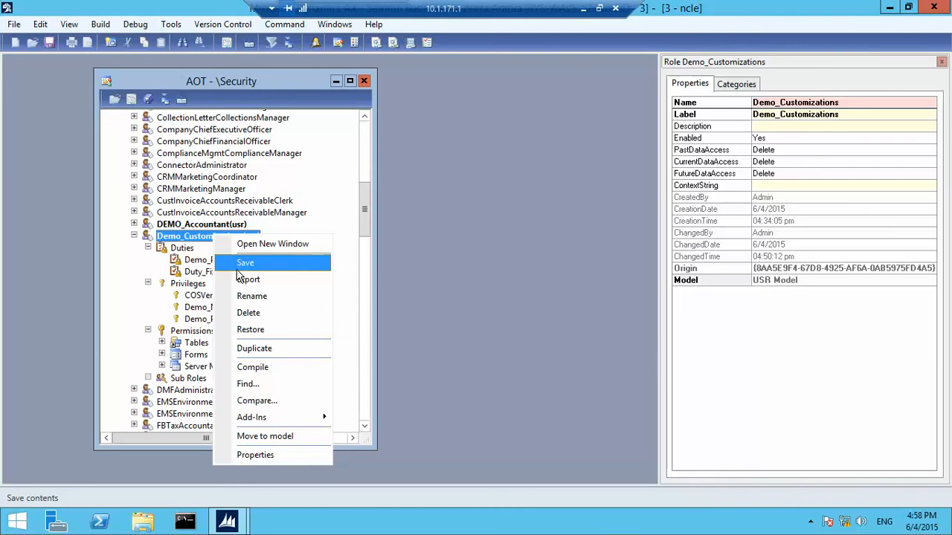
left_click(371, 212)
left_click_drag(371, 212, 367, 124)
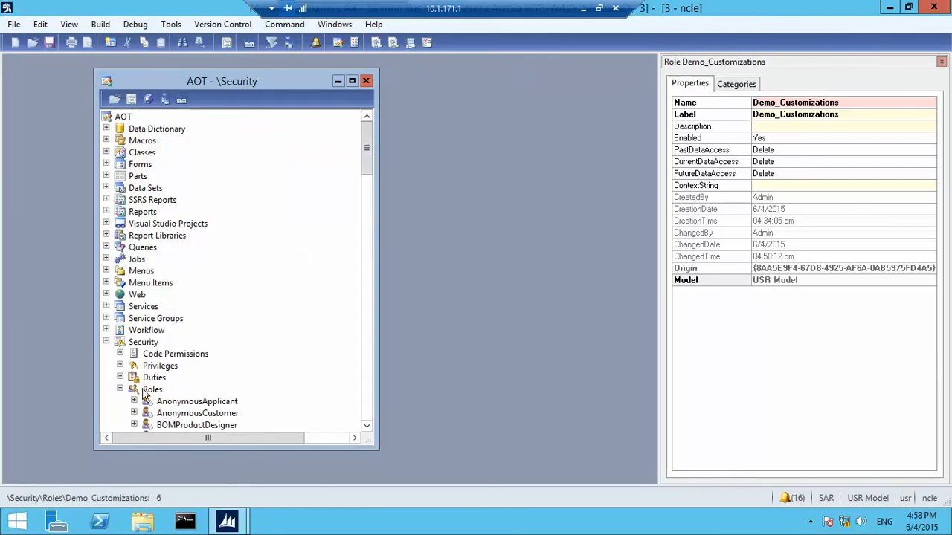
left_click(120, 389)
double_click(115, 345)
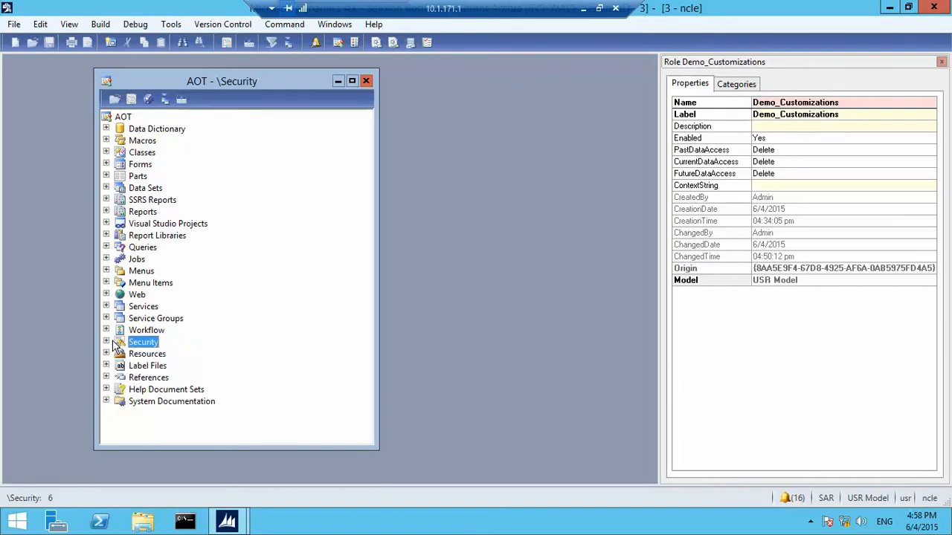
left_click(583, 7)
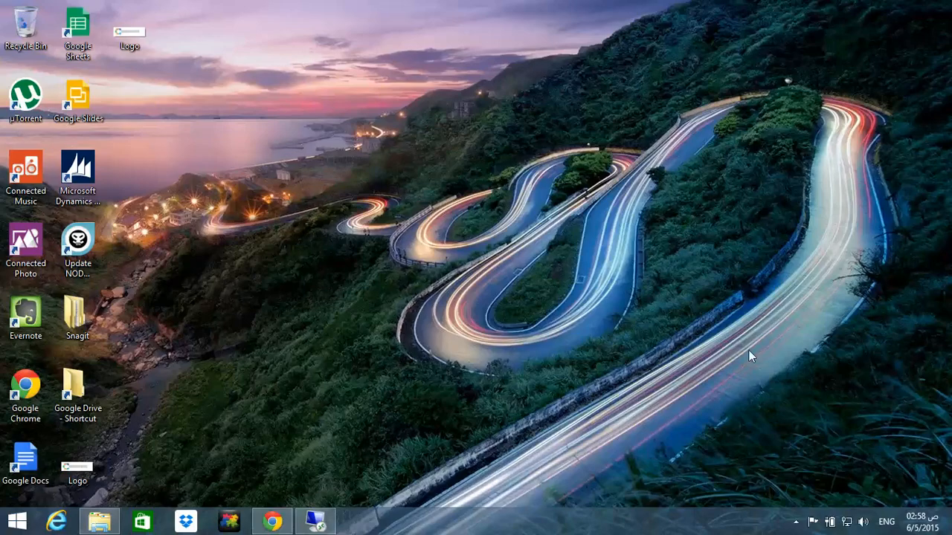
left_click(795, 522)
left_click(315, 521)
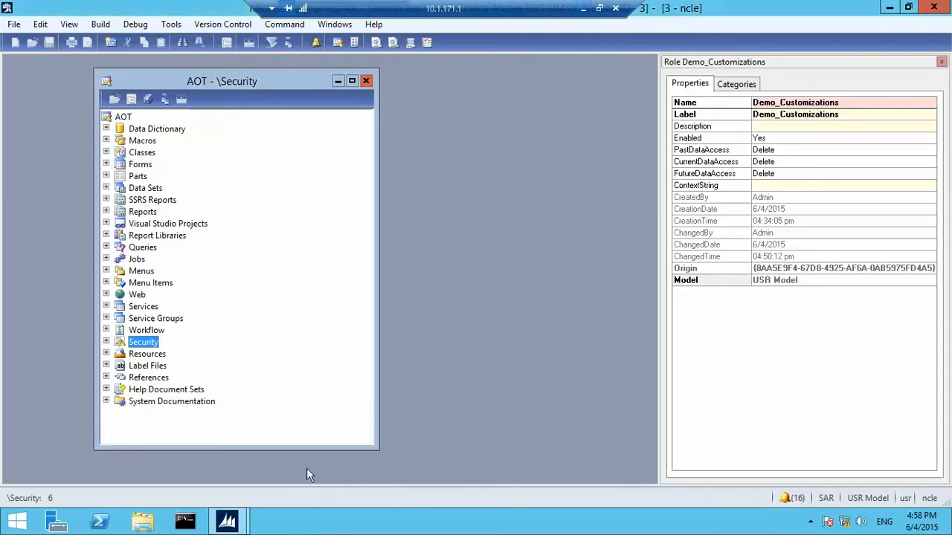
mouse_move(226, 521)
left_click(164, 482)
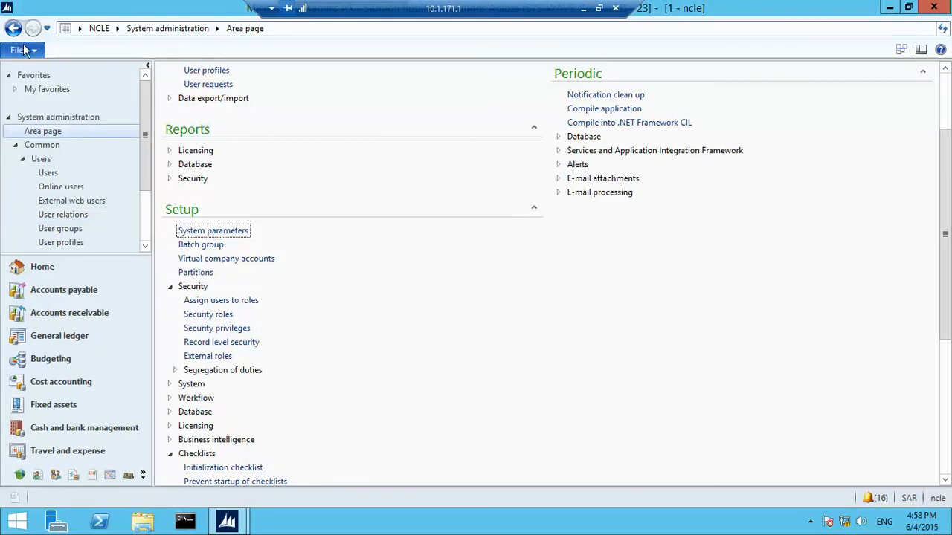
left_click(25, 50)
mouse_move(102, 272)
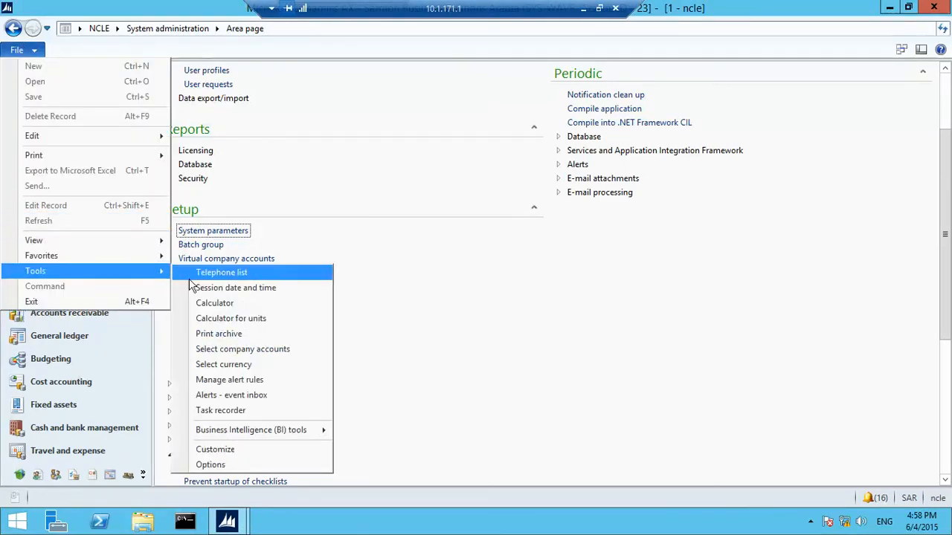
left_click(236, 410)
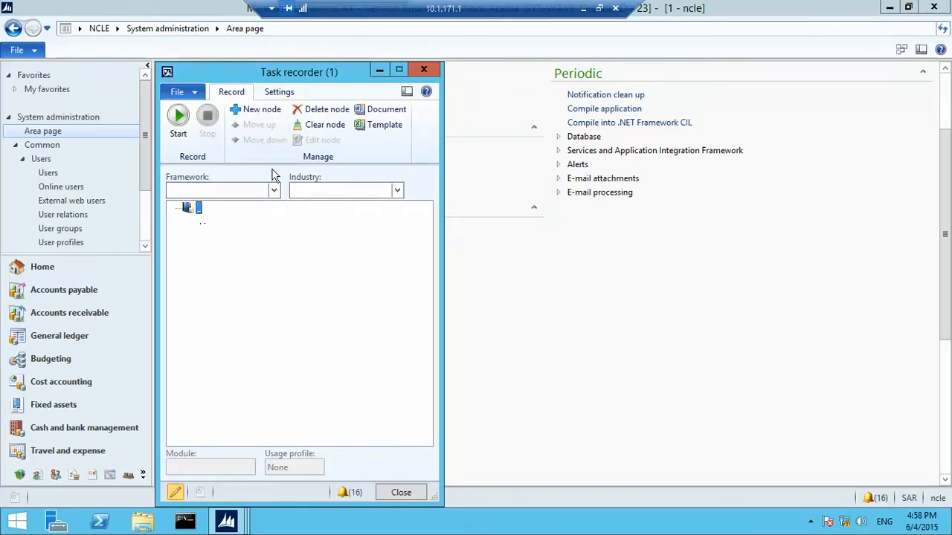
left_click(279, 91)
left_click(372, 110)
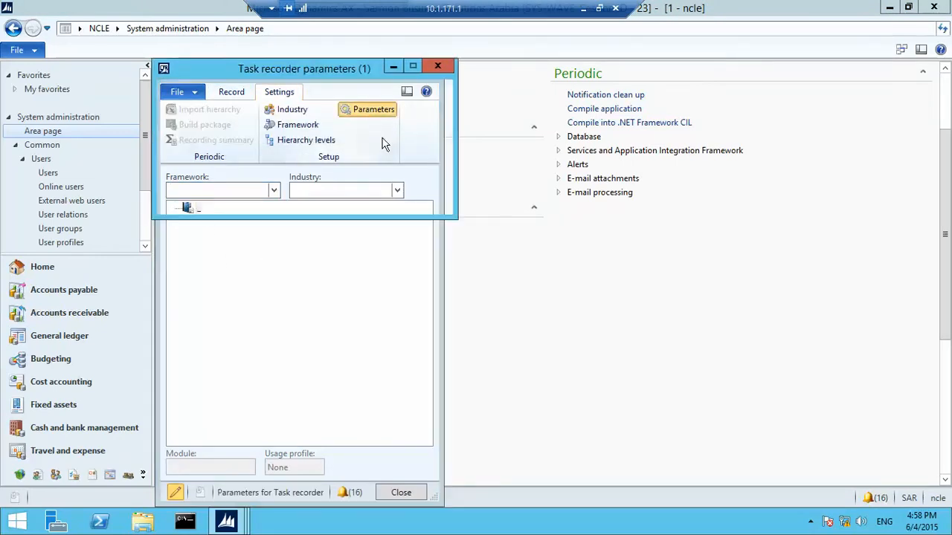
left_click(419, 207)
left_click(429, 72)
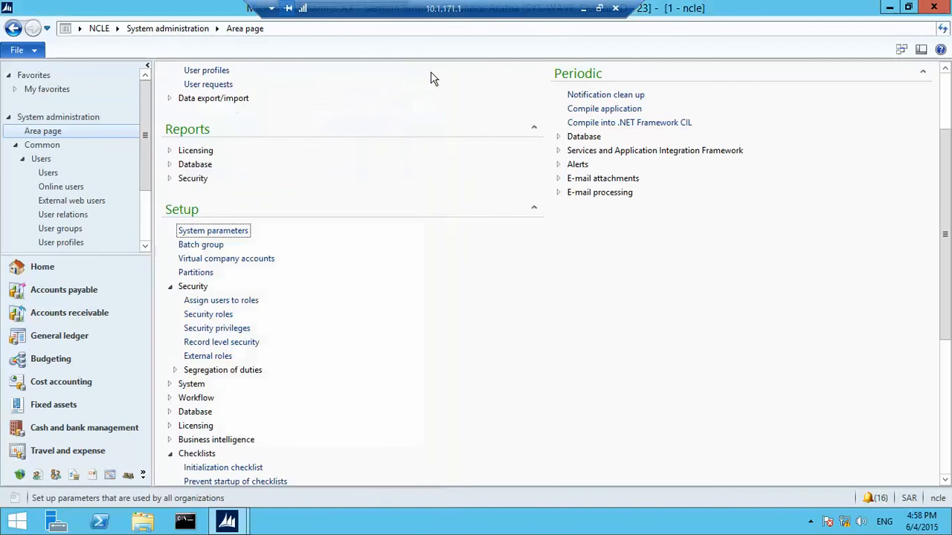
left_click(895, 7)
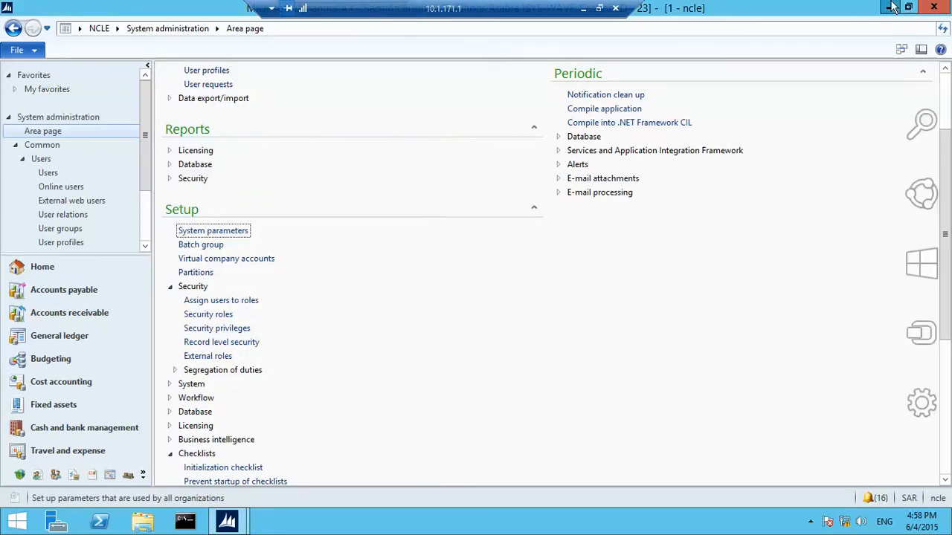
left_click(947, 7)
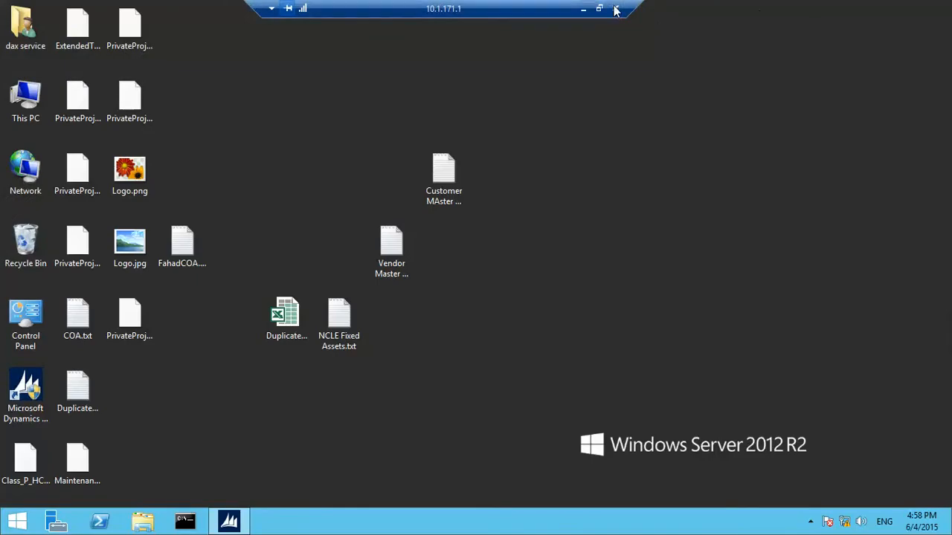
left_click(582, 8)
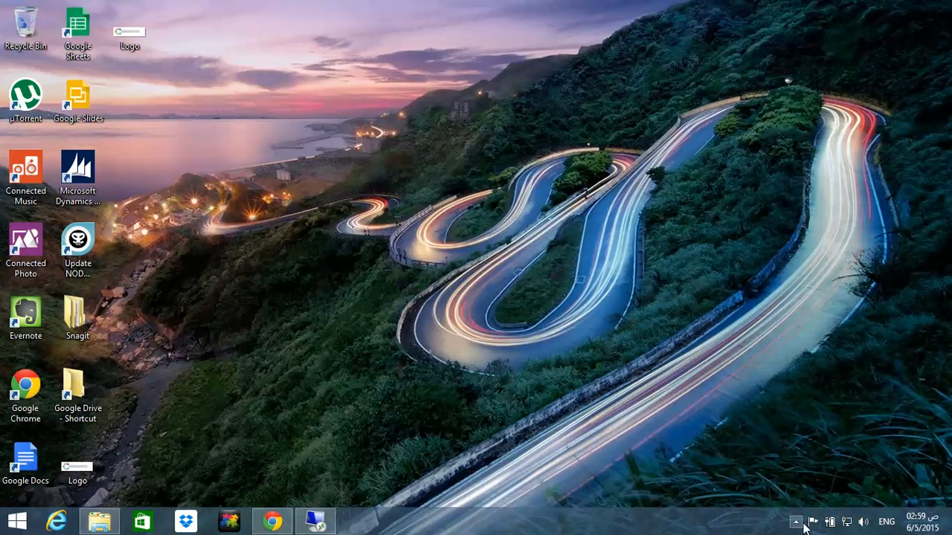